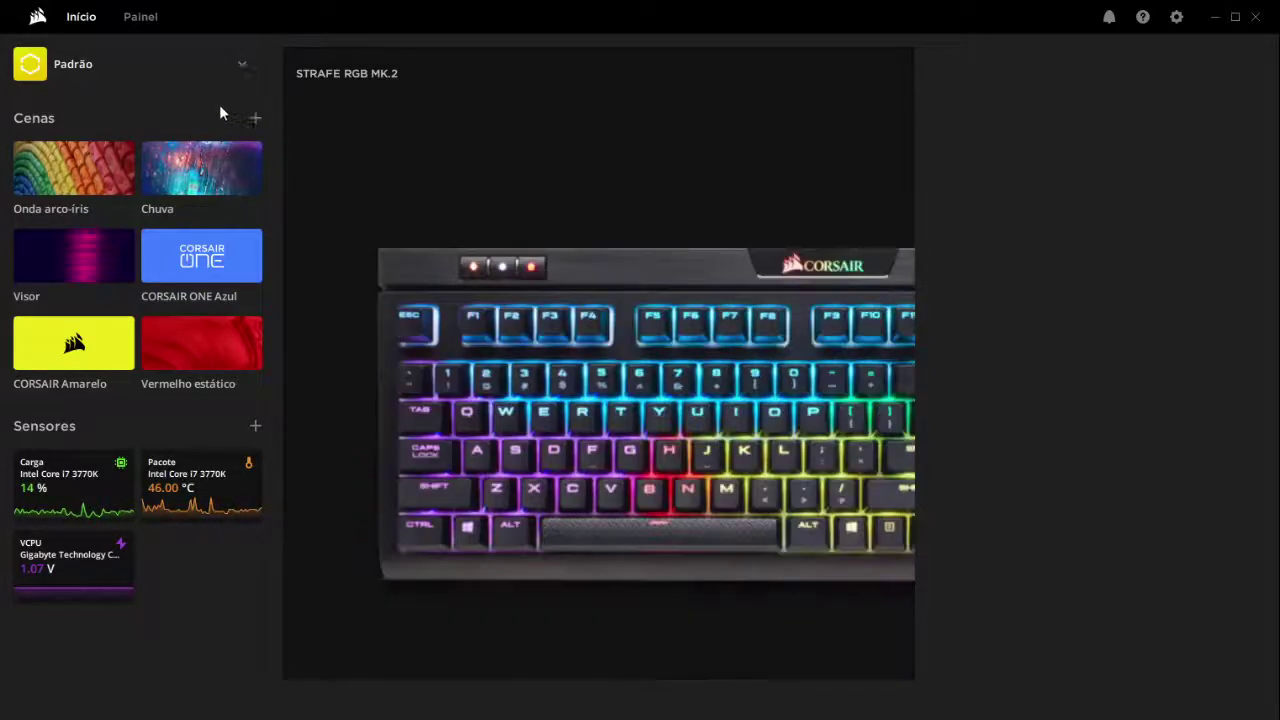
# - Try the lighting scenes Onda arco-íris, Chuva, CORSAIR ONE Azul, Visor, CORSAIR Amarelo and Vermelho estático one after another
pyautogui.click(81, 169)
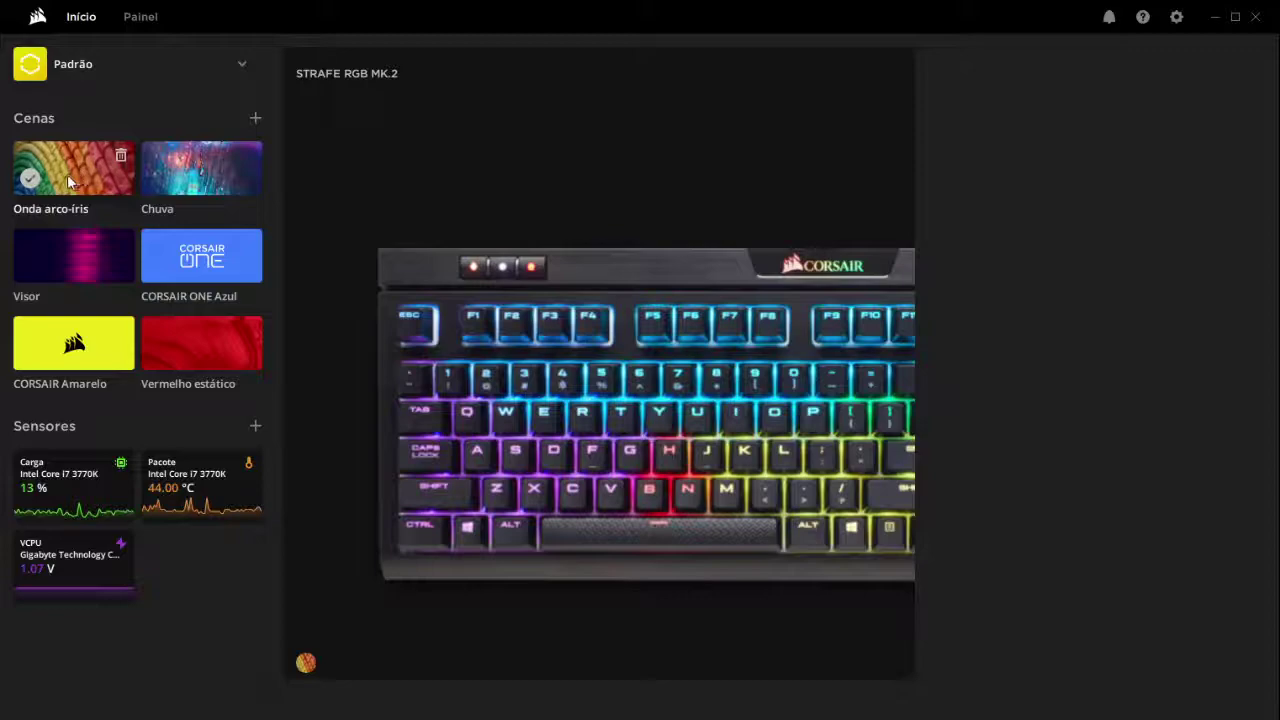
pyautogui.click(200, 172)
pyautogui.click(221, 256)
pyautogui.click(84, 256)
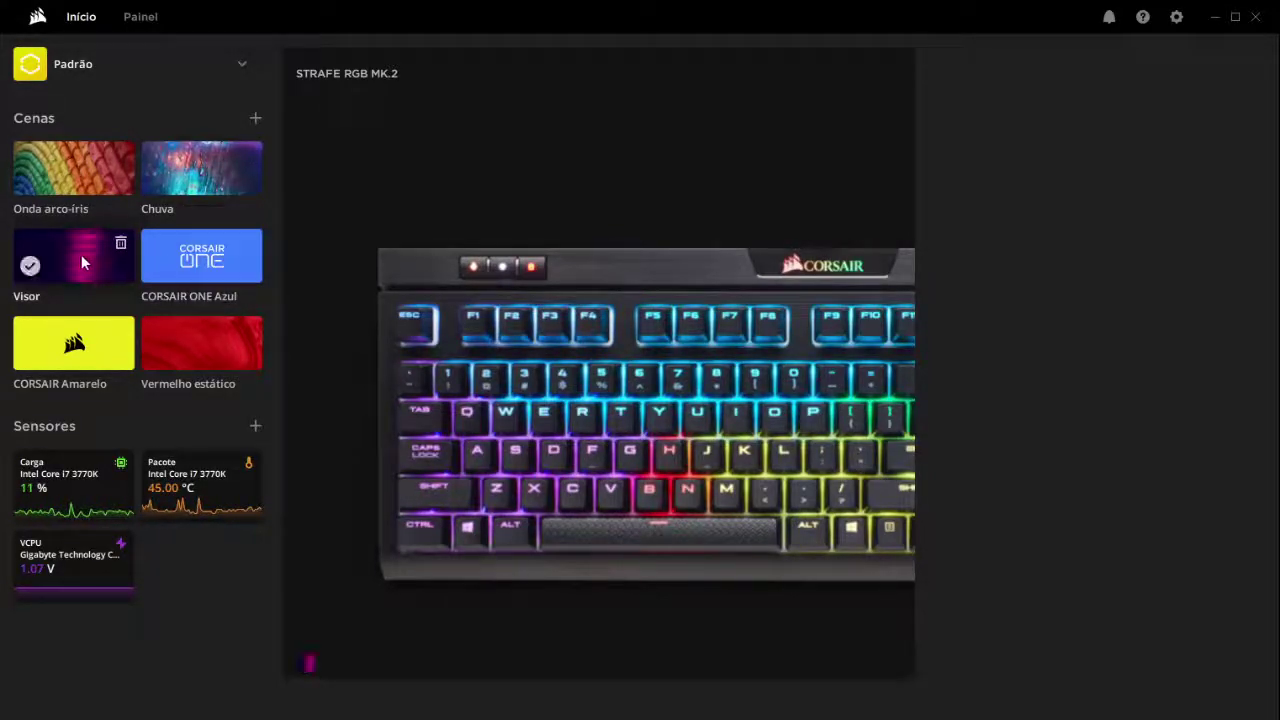
pyautogui.click(76, 345)
pyautogui.click(184, 341)
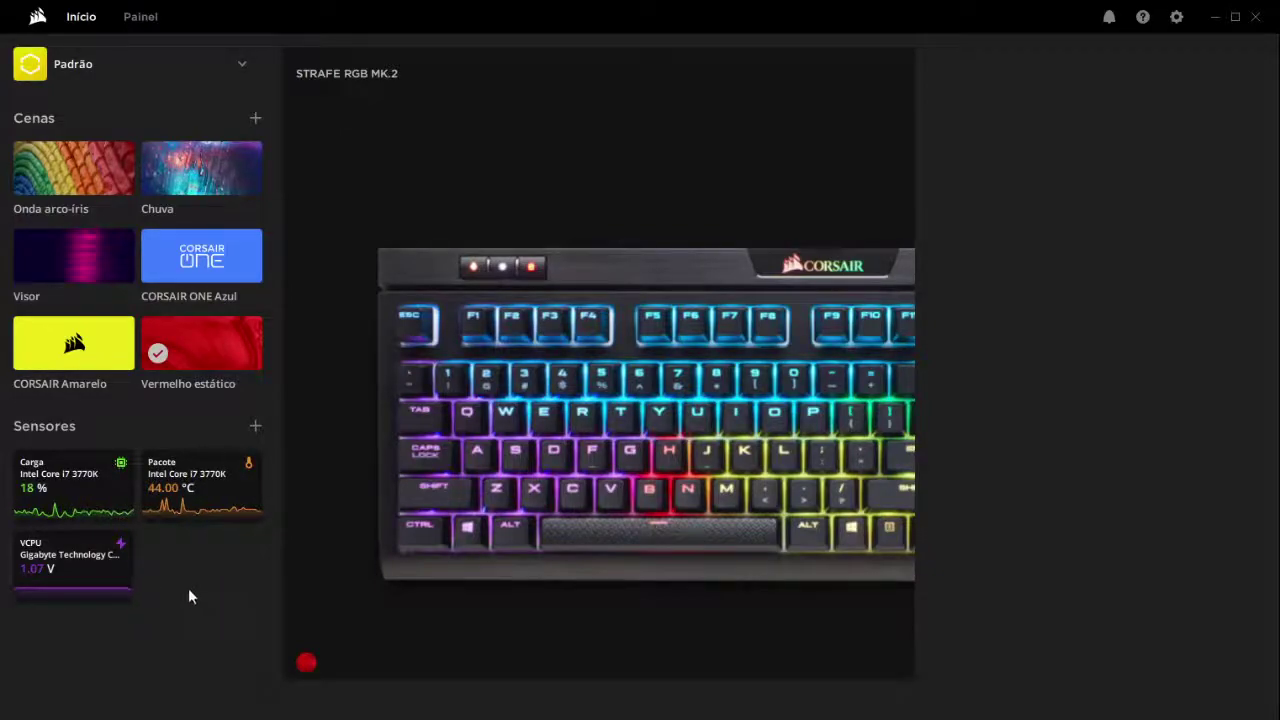
# - Check the sensor dashboard and disable Scenes in the lighting effects of the STRAFE RGB MK.2 keyboard
pyautogui.click(130, 17)
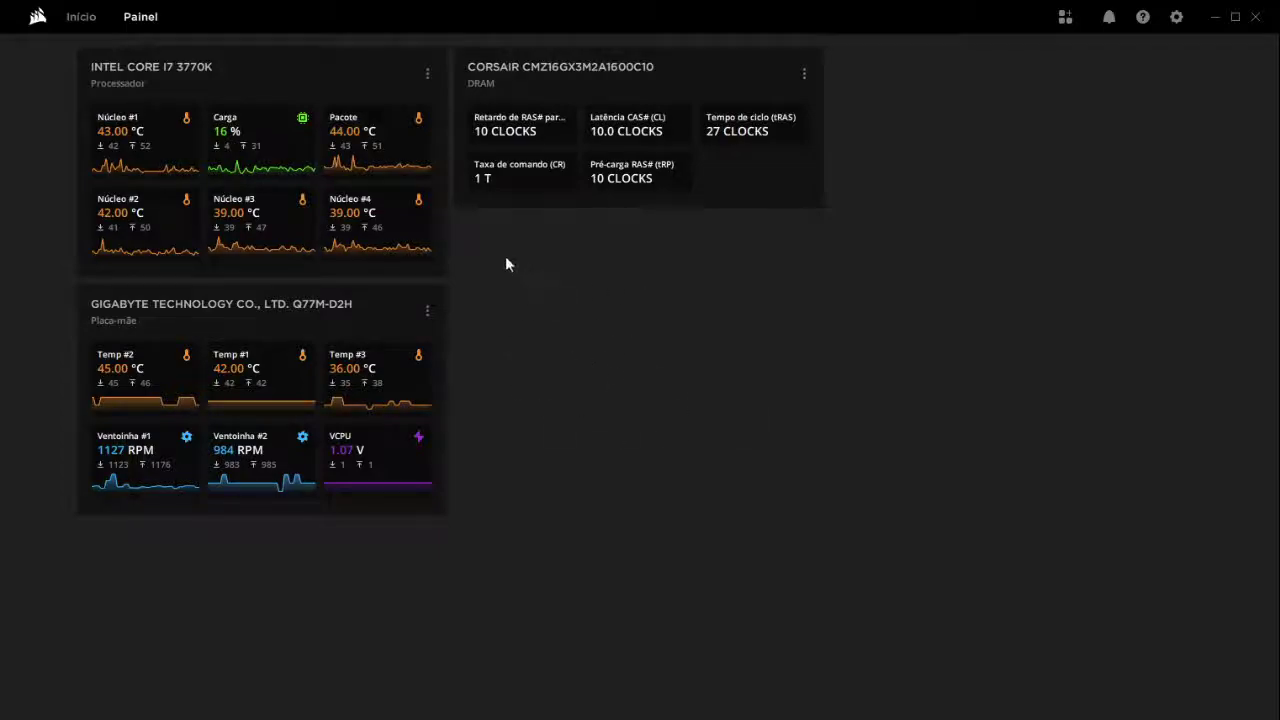
pyautogui.click(81, 22)
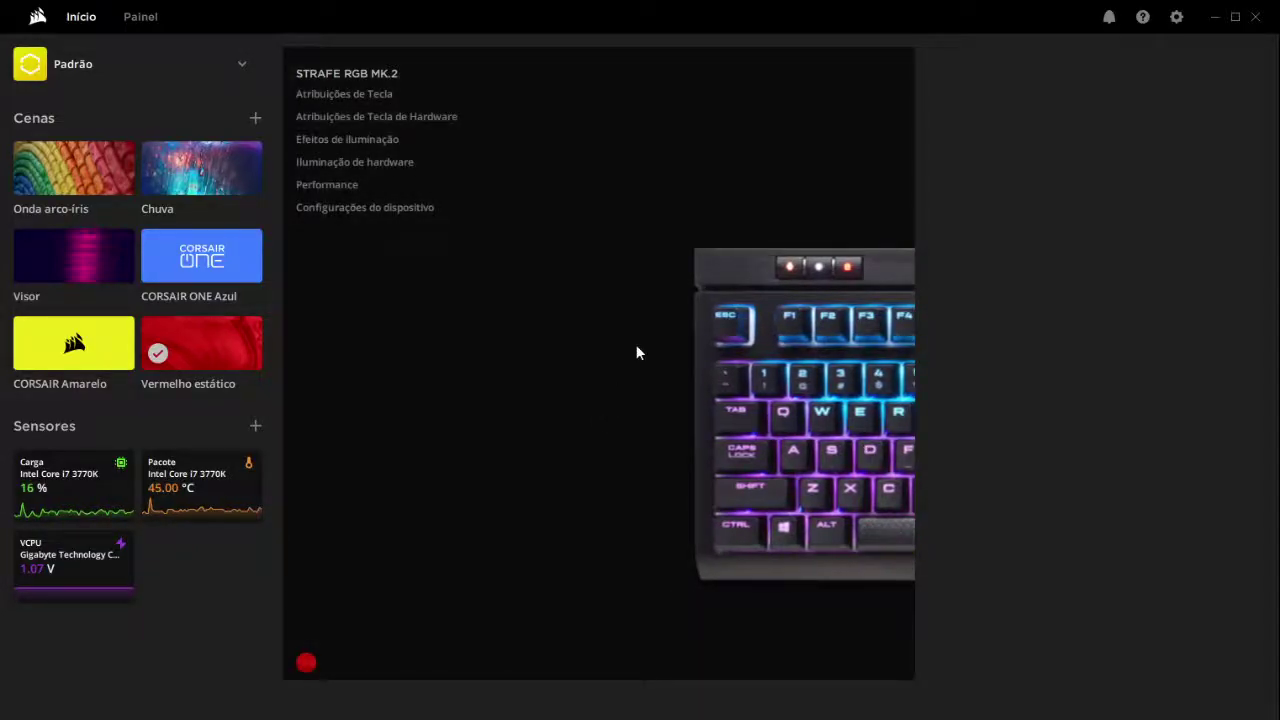
pyautogui.click(636, 346)
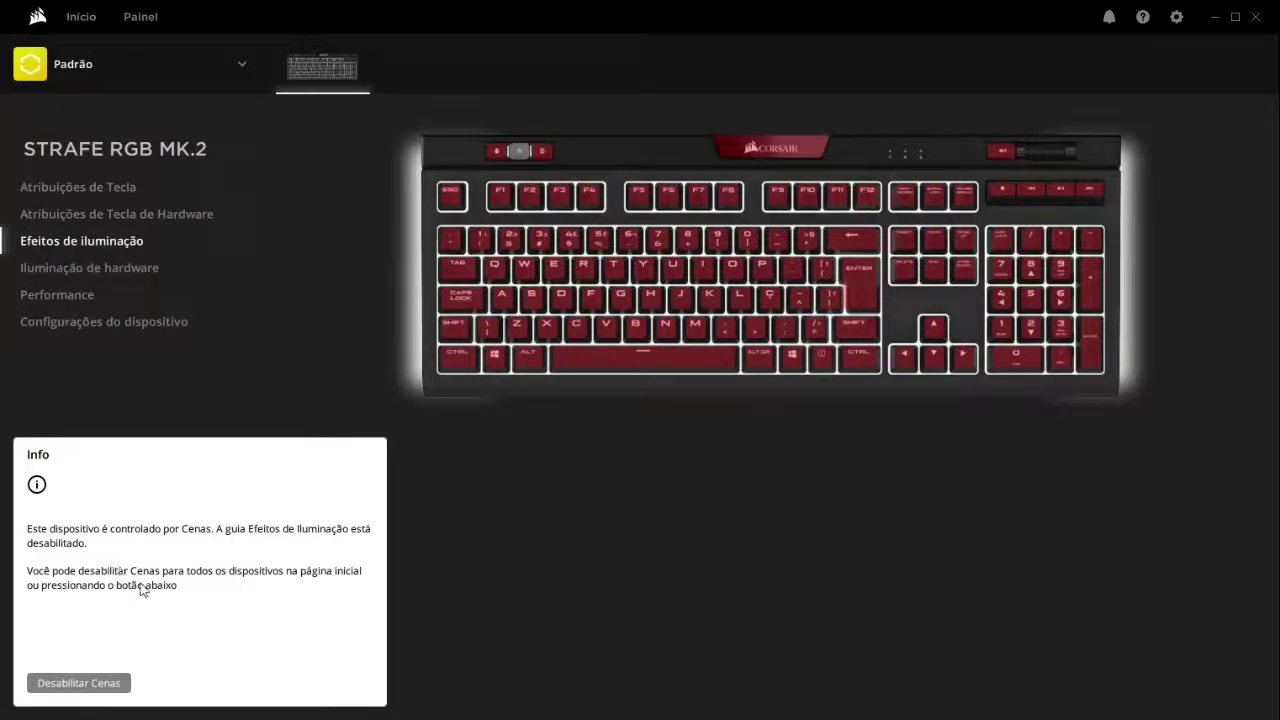
pyautogui.click(115, 688)
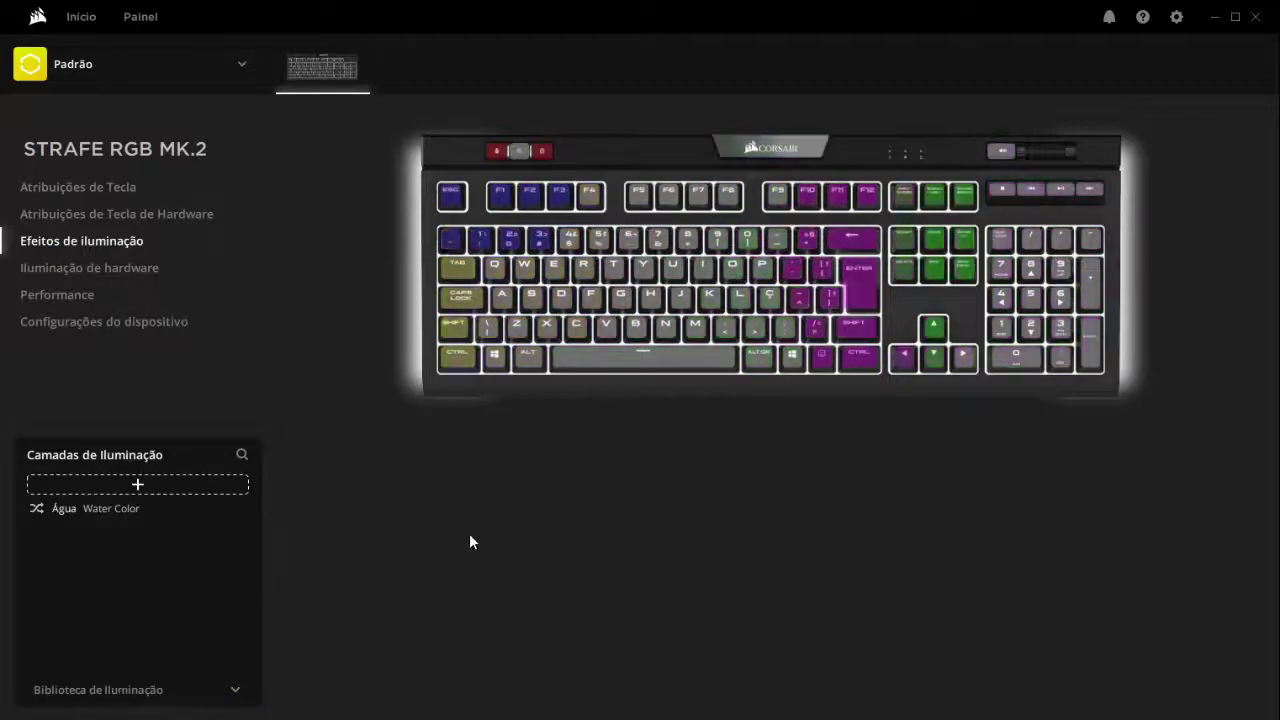
# - Review the keyboard's key assignments, hardware key assignments, lighting effects, hardware lighting, performance options and device settings
pyautogui.click(112, 189)
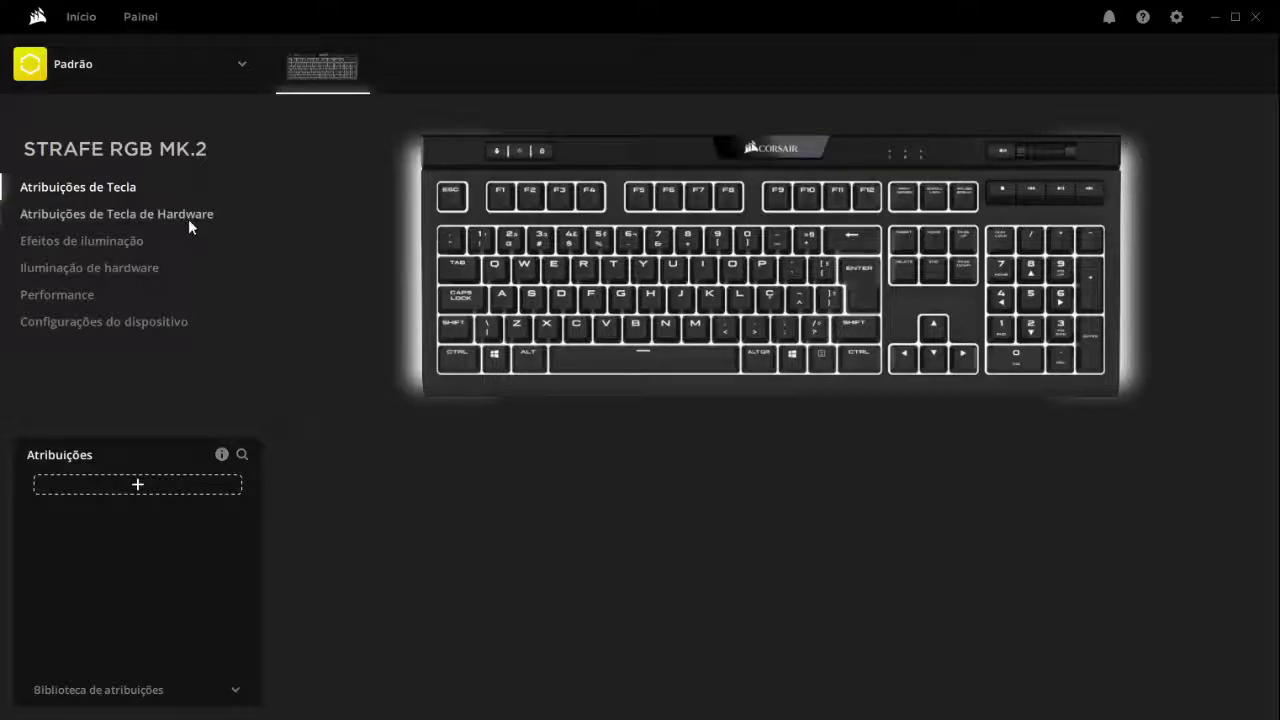
pyautogui.click(136, 215)
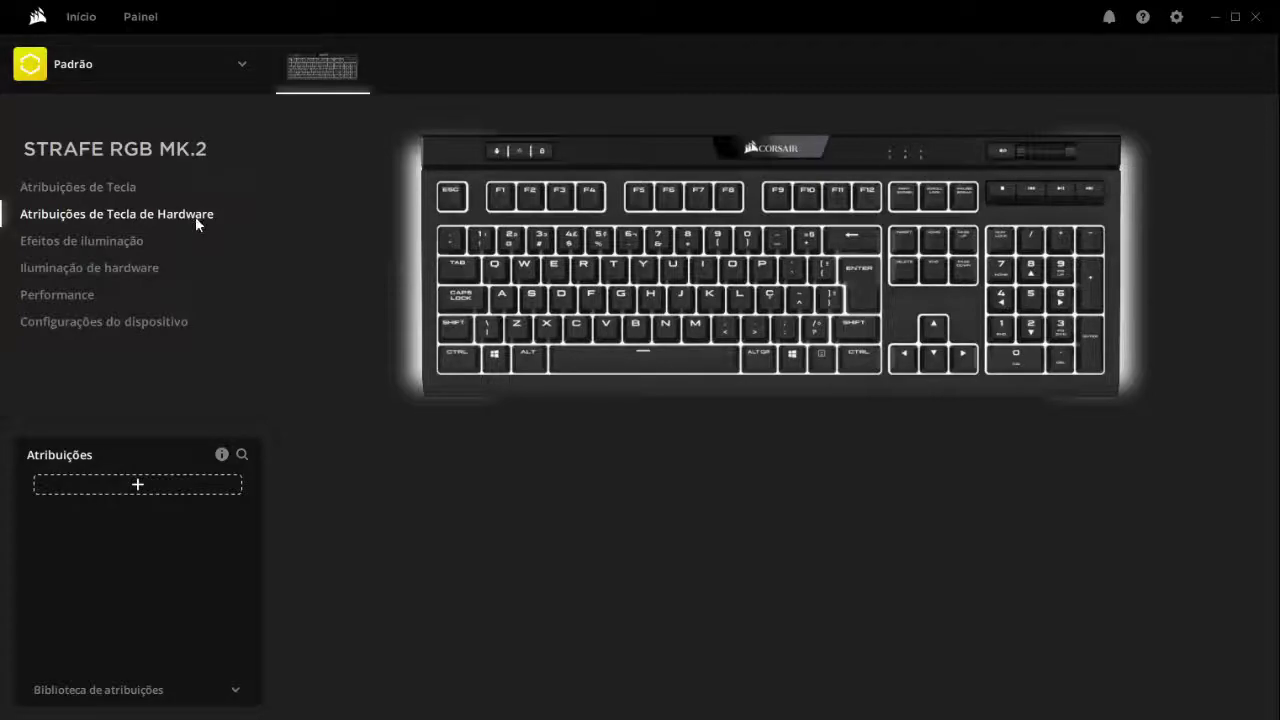
pyautogui.click(106, 239)
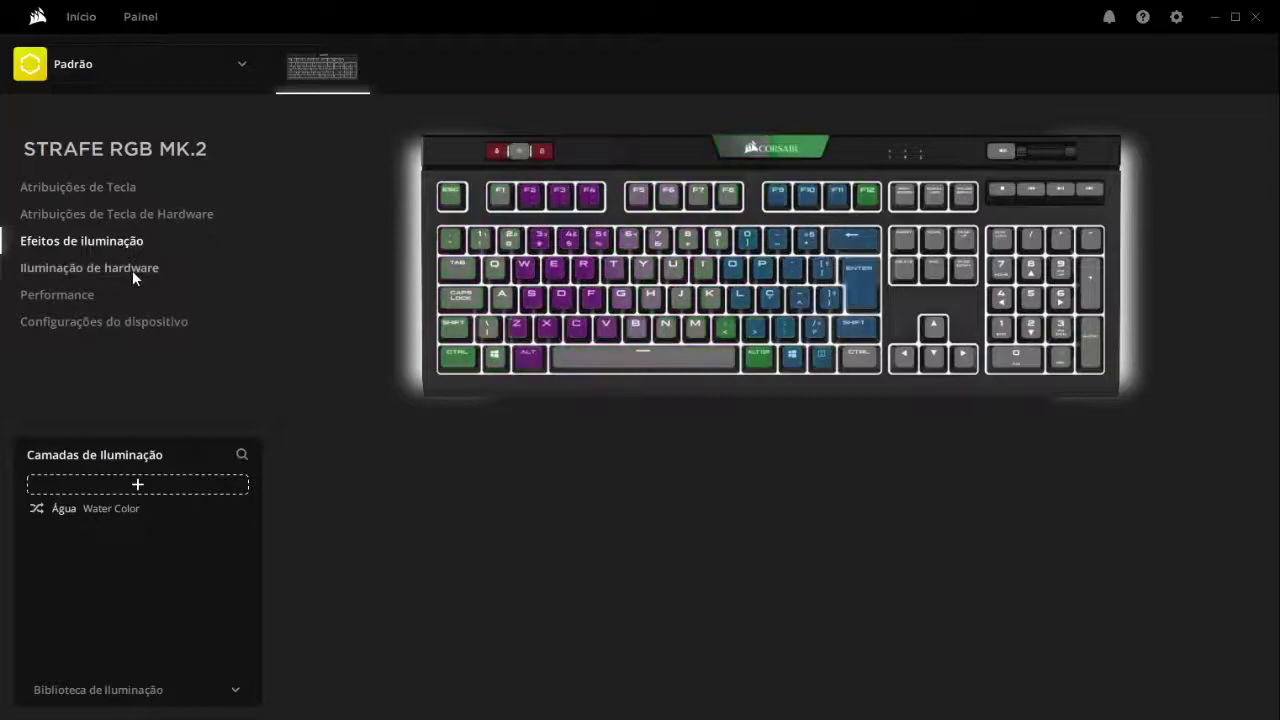
pyautogui.click(132, 270)
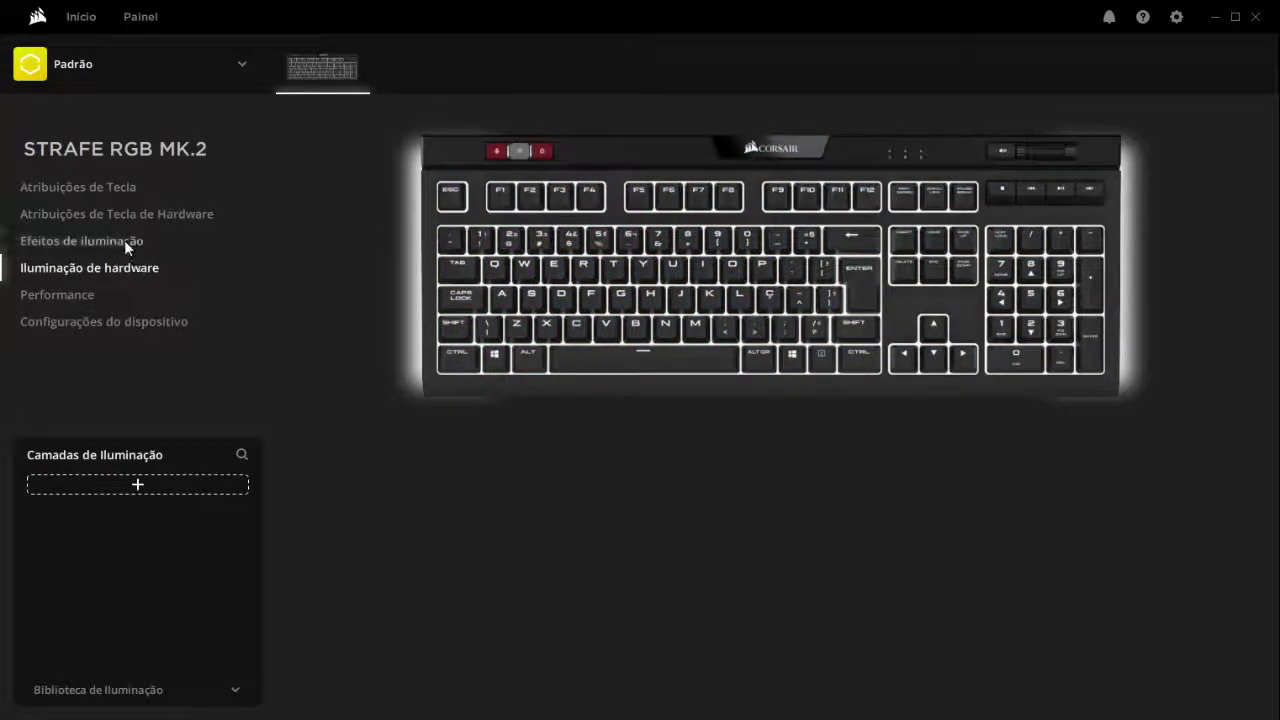
pyautogui.click(62, 290)
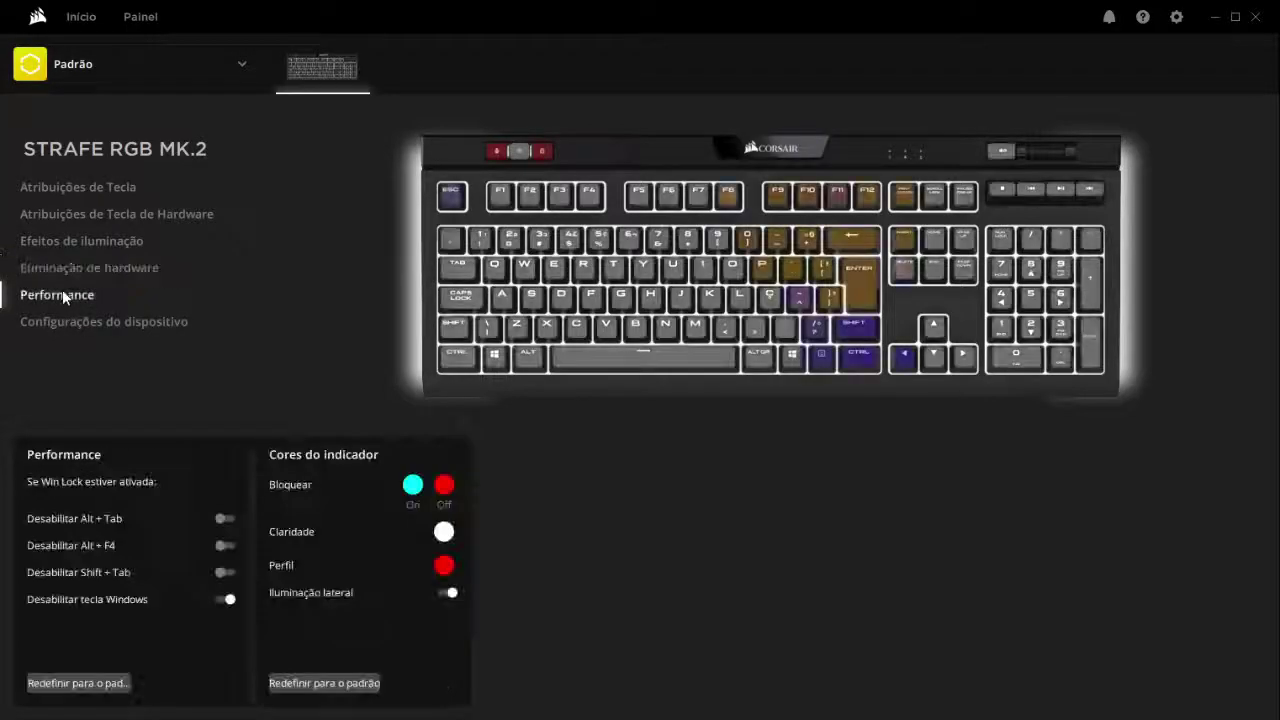
pyautogui.click(124, 323)
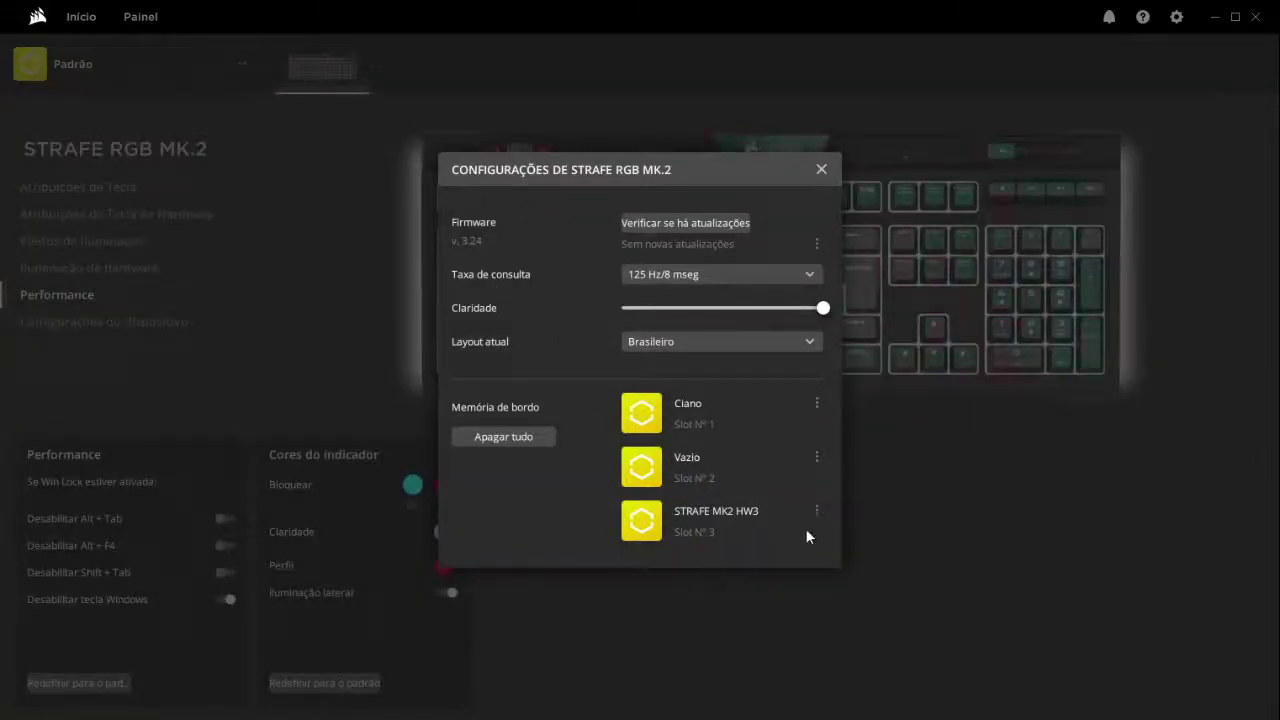
pyautogui.click(821, 169)
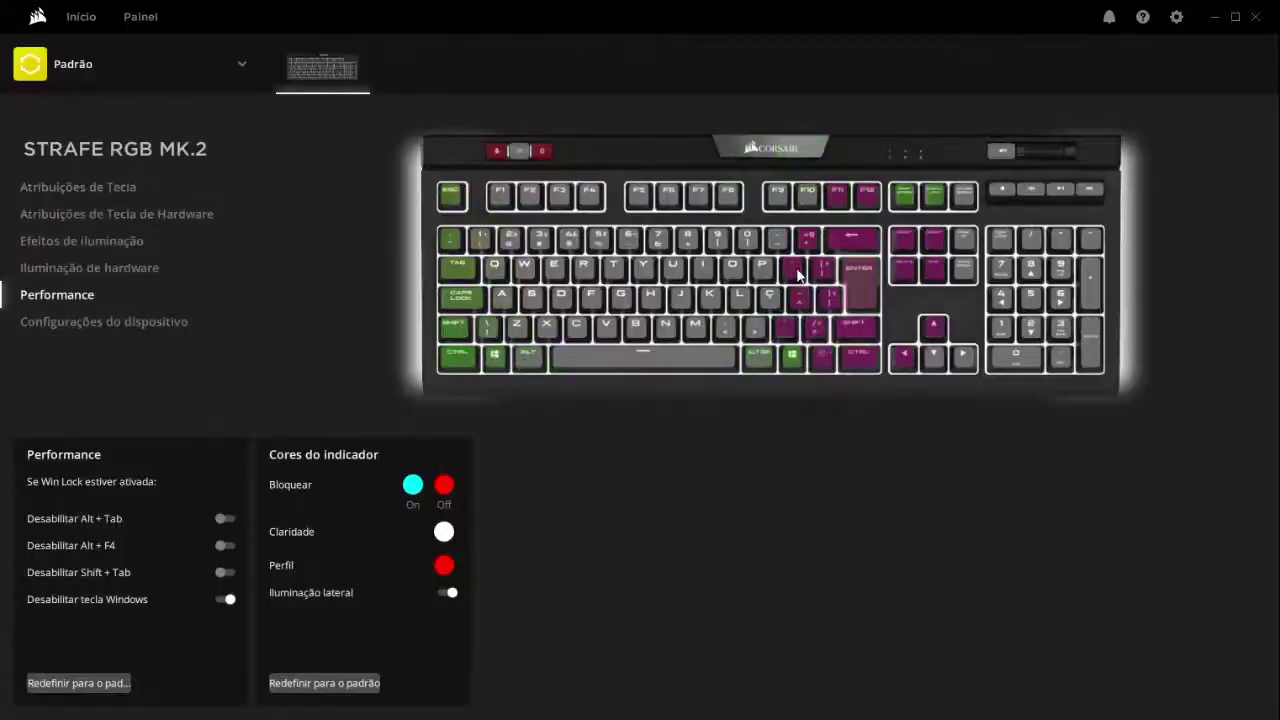
# - Add a hardware keystroke remap on the right Alt key and try to record Alt as its output
pyautogui.click(188, 214)
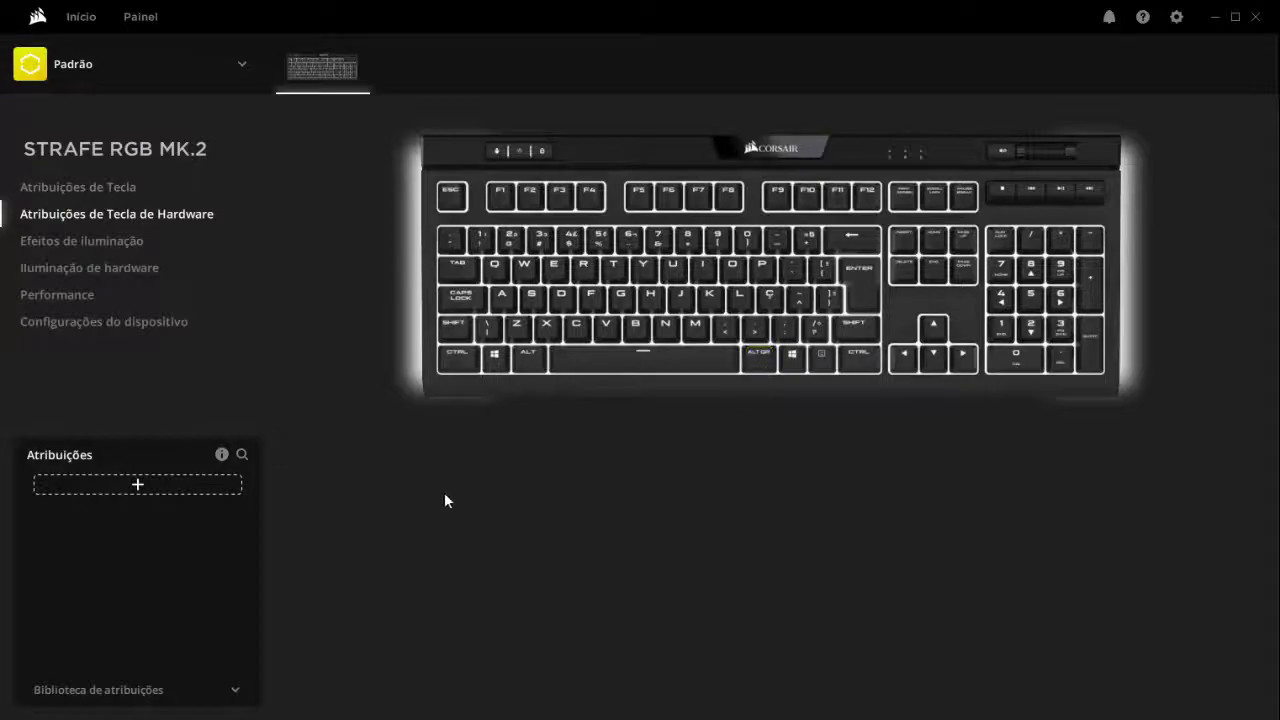
pyautogui.click(159, 488)
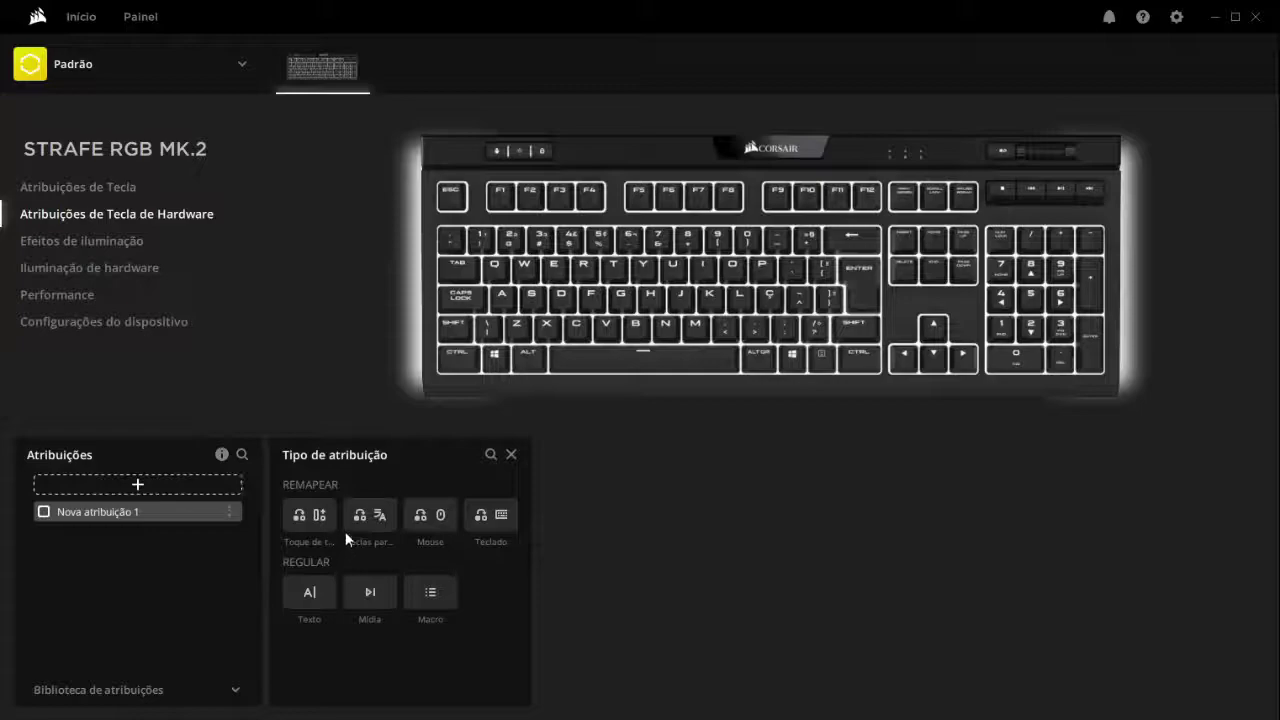
pyautogui.click(319, 517)
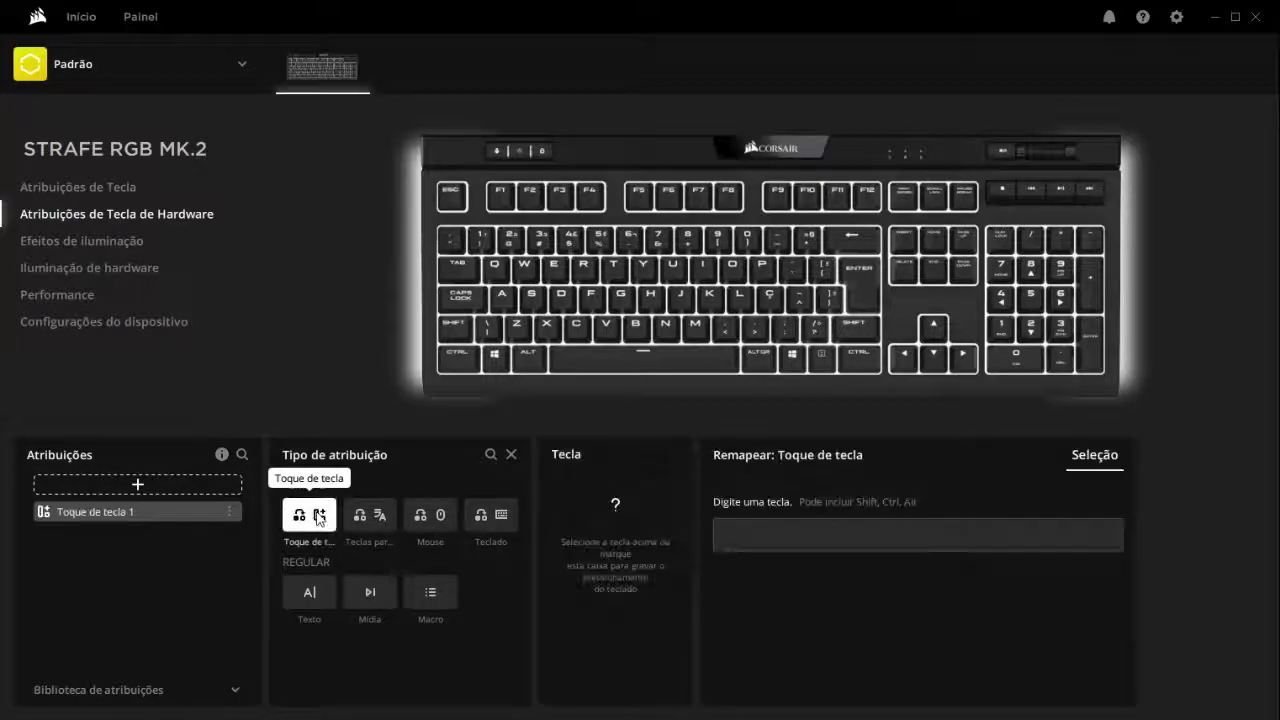
pyautogui.click(767, 362)
pyautogui.click(779, 530)
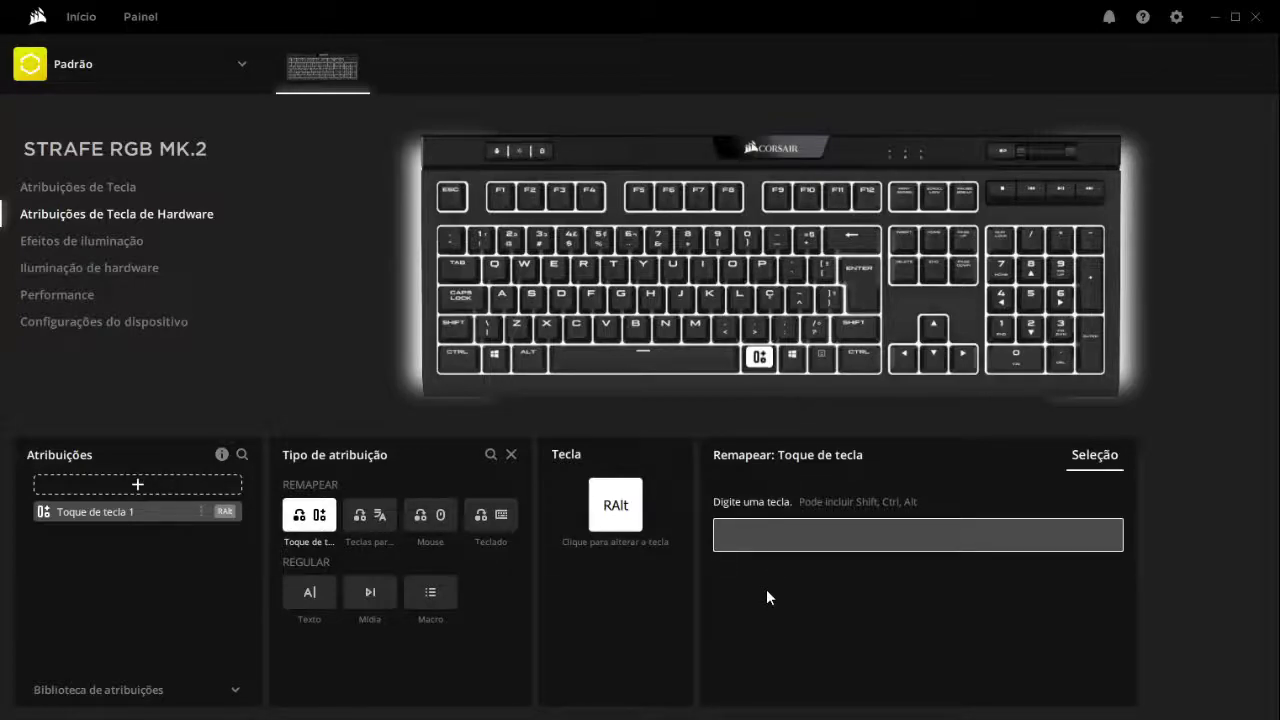
pyautogui.press('alt')
# - Change the right Alt assignment to a Teclado remap and choose the left Alt key as its output
pyautogui.click(500, 520)
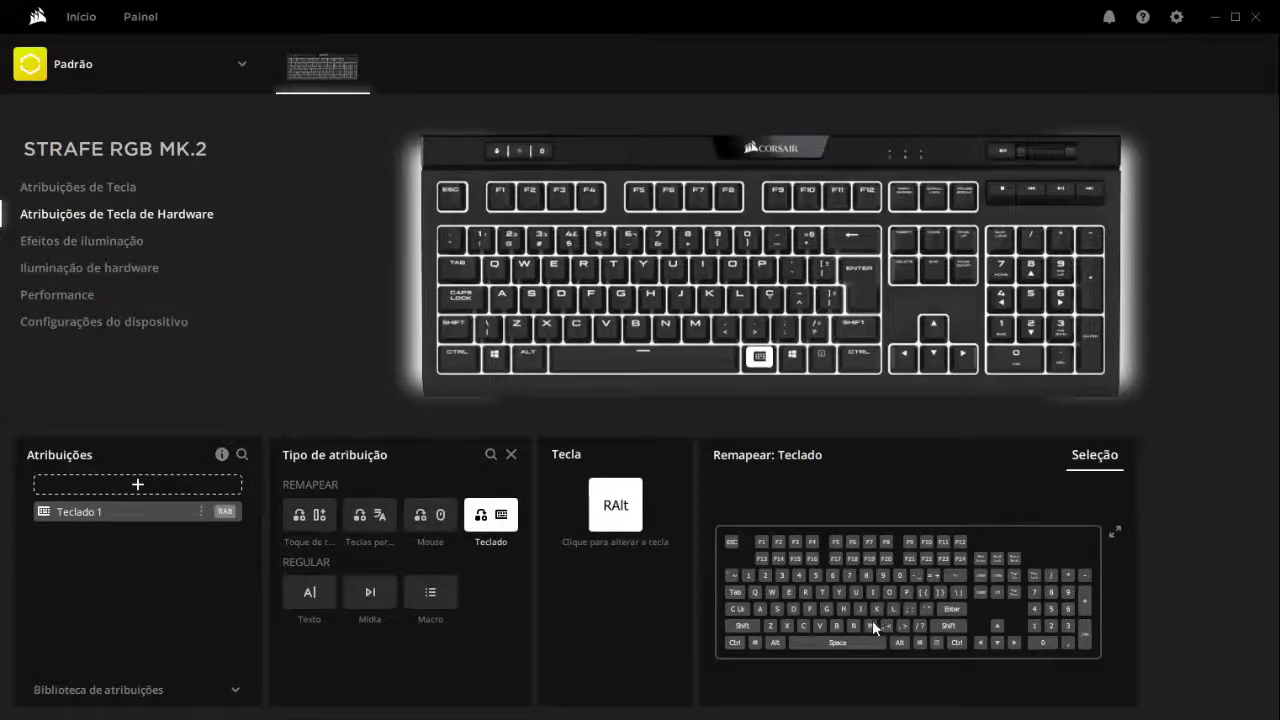
pyautogui.click(1115, 532)
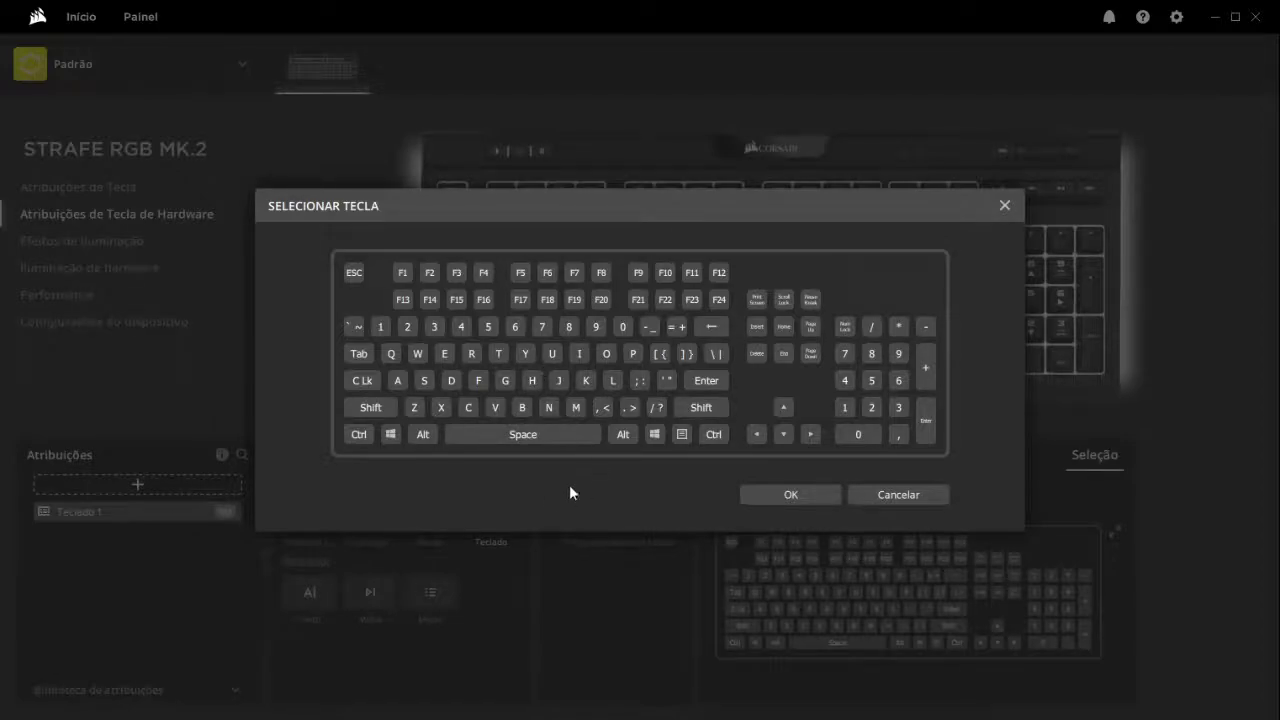
pyautogui.click(424, 435)
pyautogui.click(767, 494)
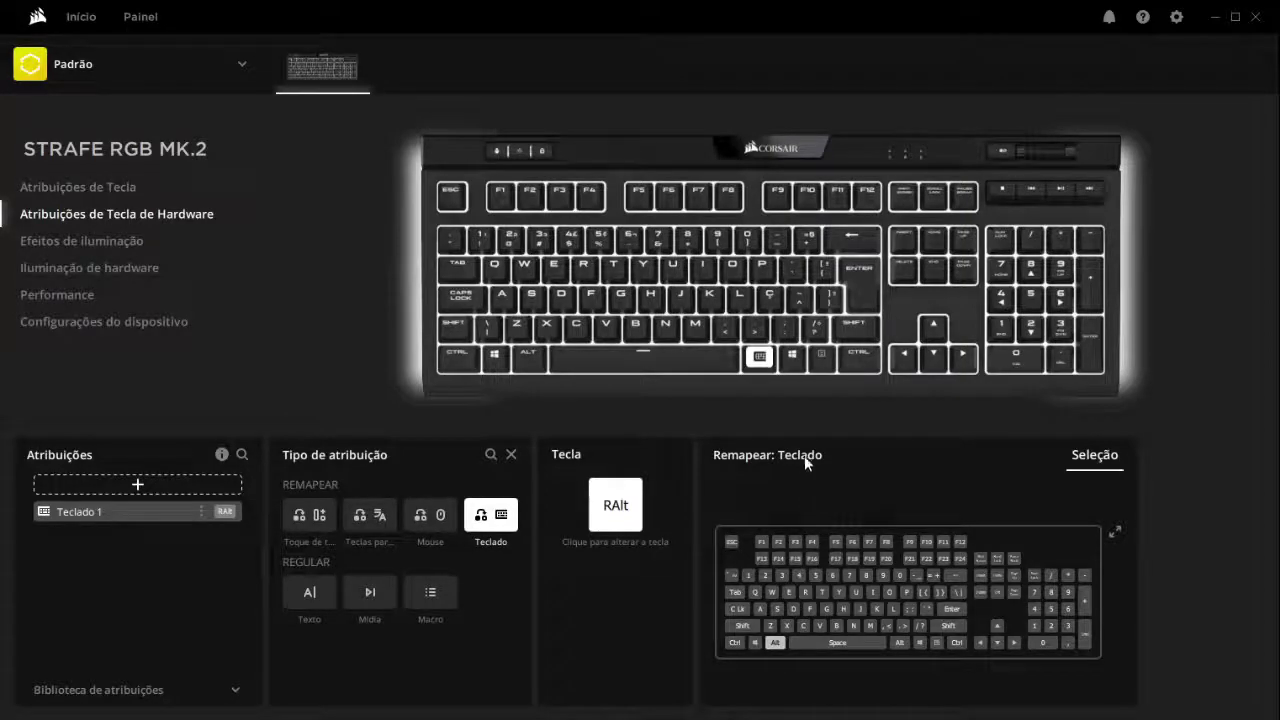
# - Add a second hardware Teclado remap that makes the NumLock key output the period (. >) key
pyautogui.click(177, 487)
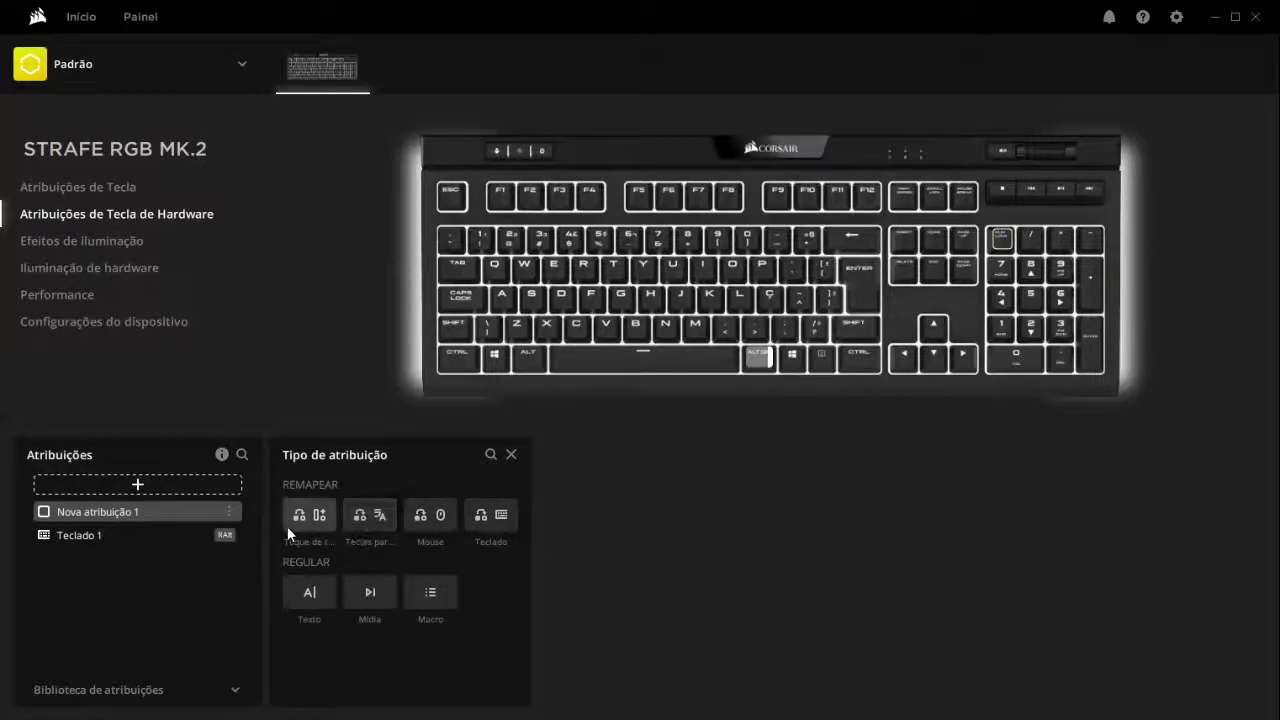
pyautogui.click(502, 516)
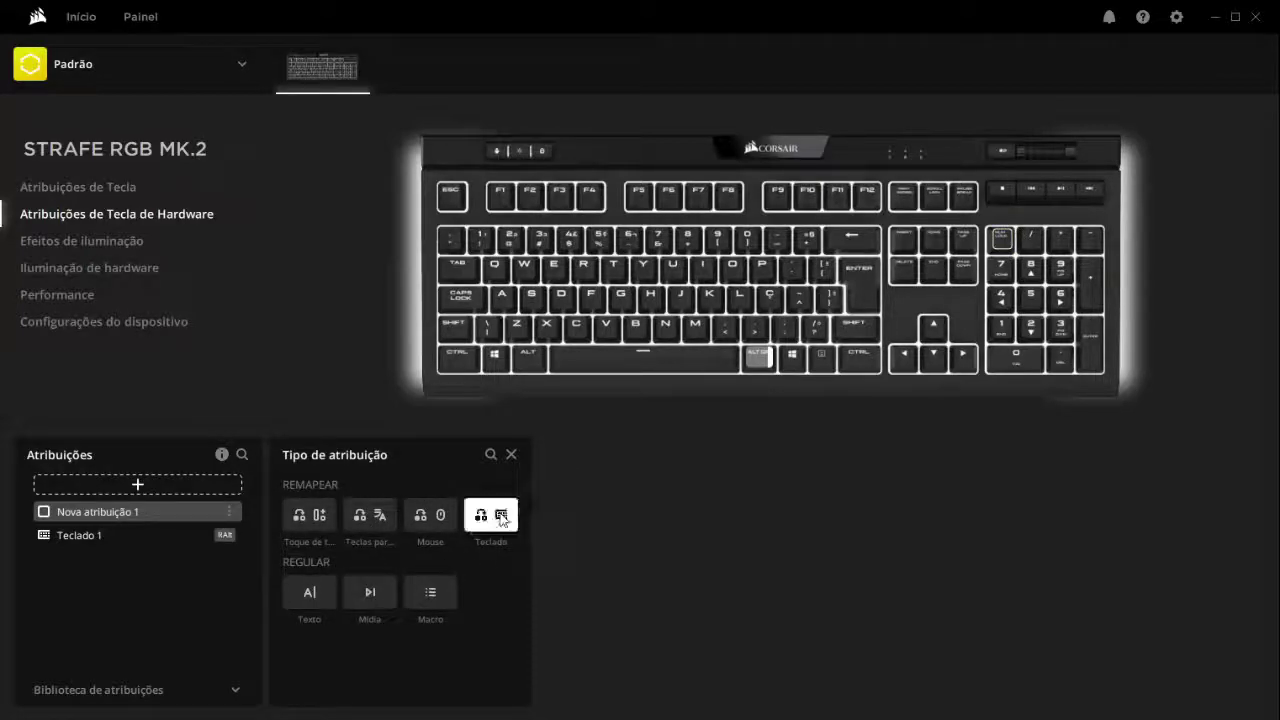
pyautogui.click(1002, 241)
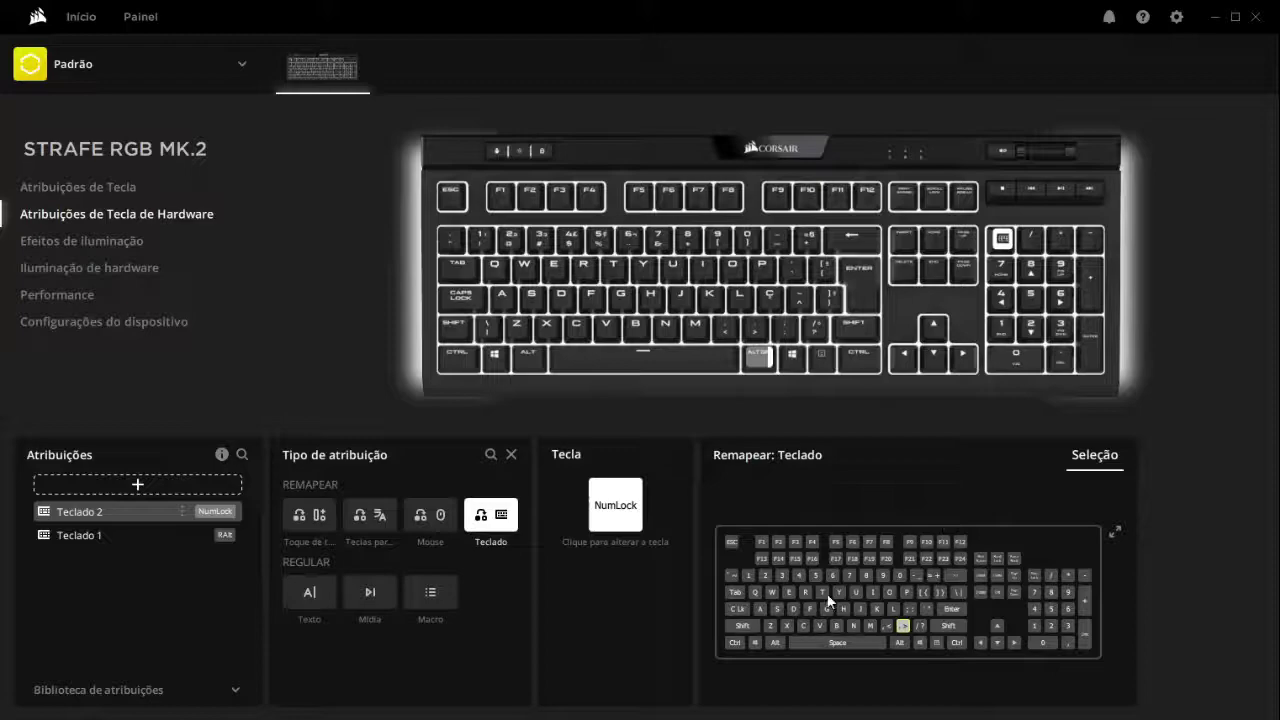
# - Add a Texto hardware assignment on the PrintScreen key that outputs "PrintScreen pressionado"
pyautogui.click(155, 487)
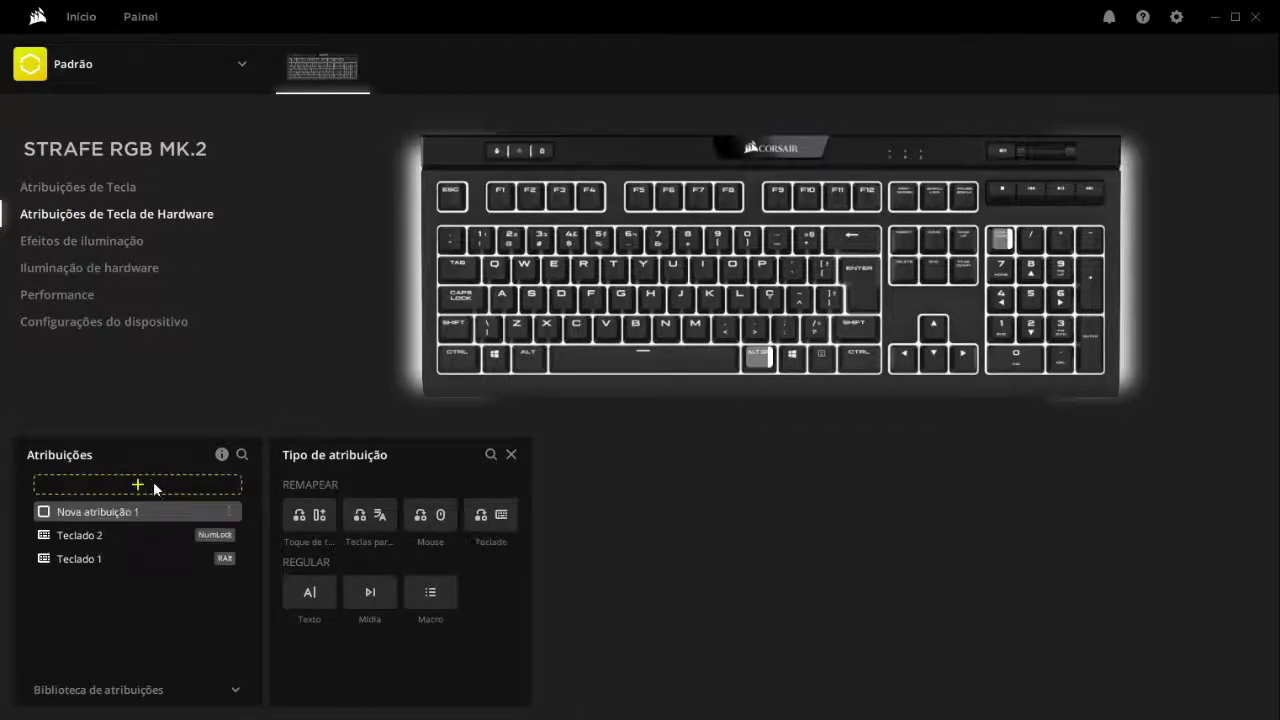
pyautogui.click(316, 595)
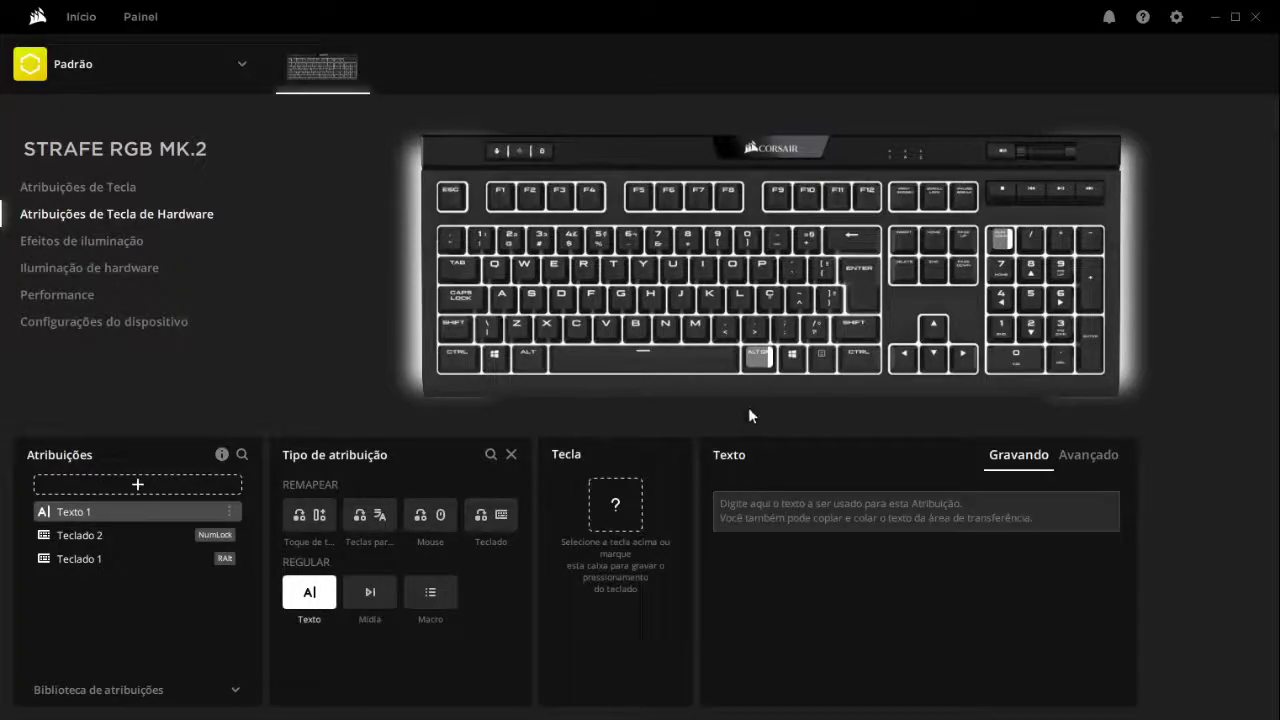
pyautogui.click(905, 196)
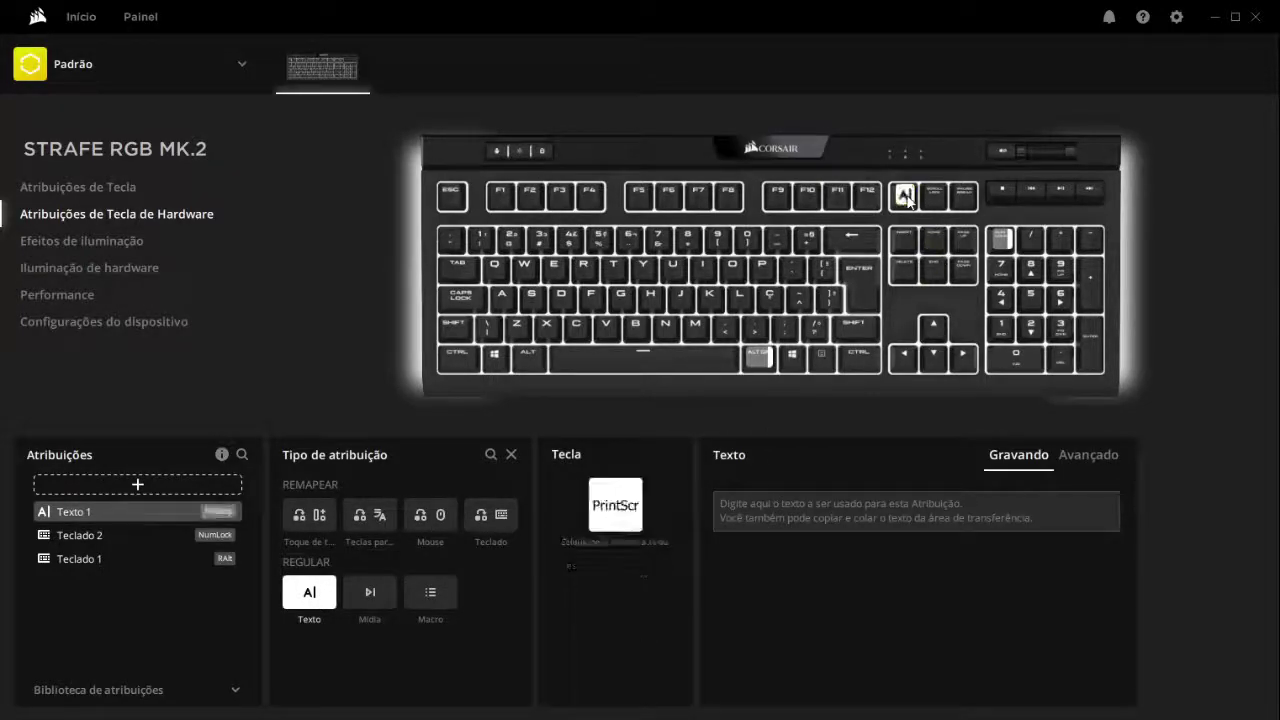
pyautogui.click(768, 512)
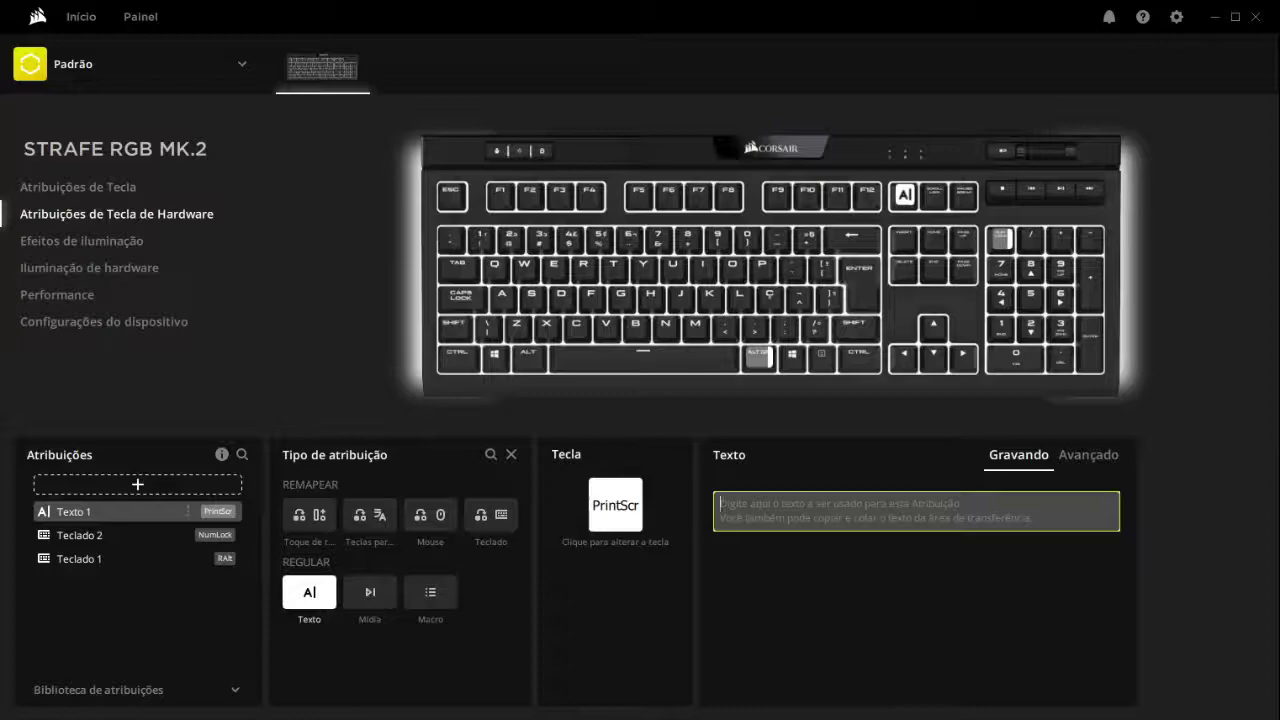
pyautogui.write('P')
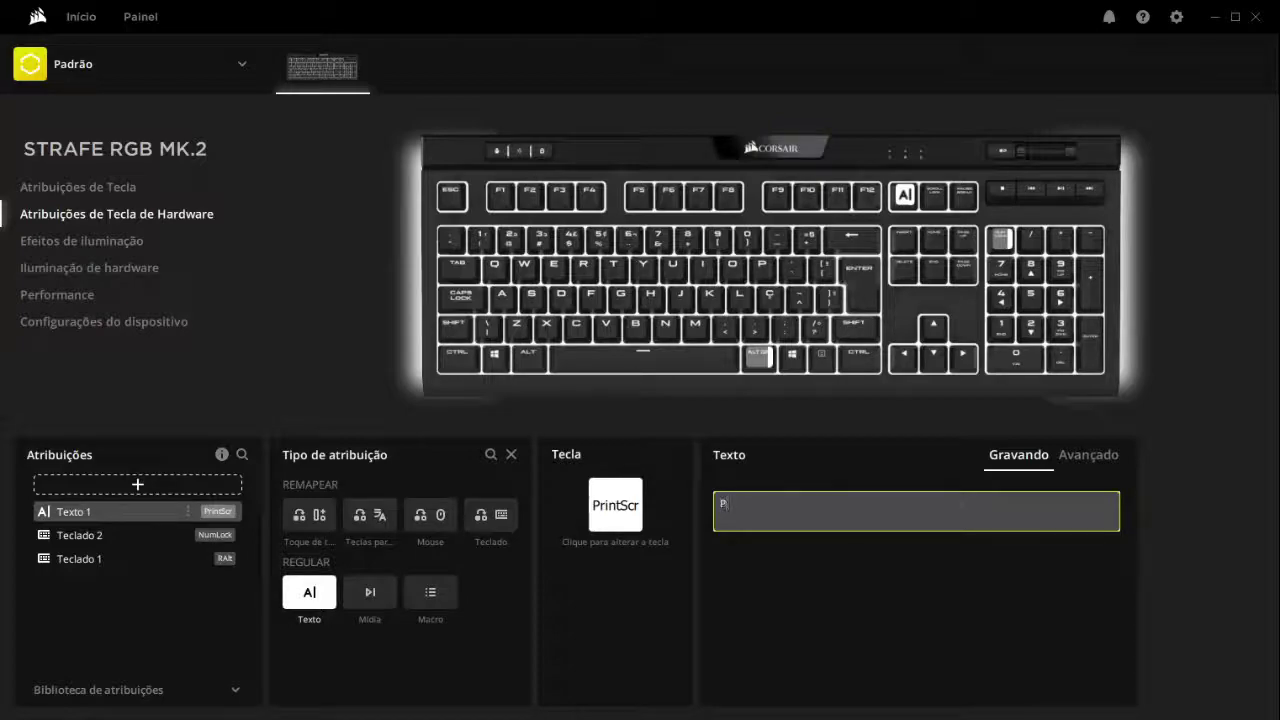
pyautogui.write('rintScreen pressionado')
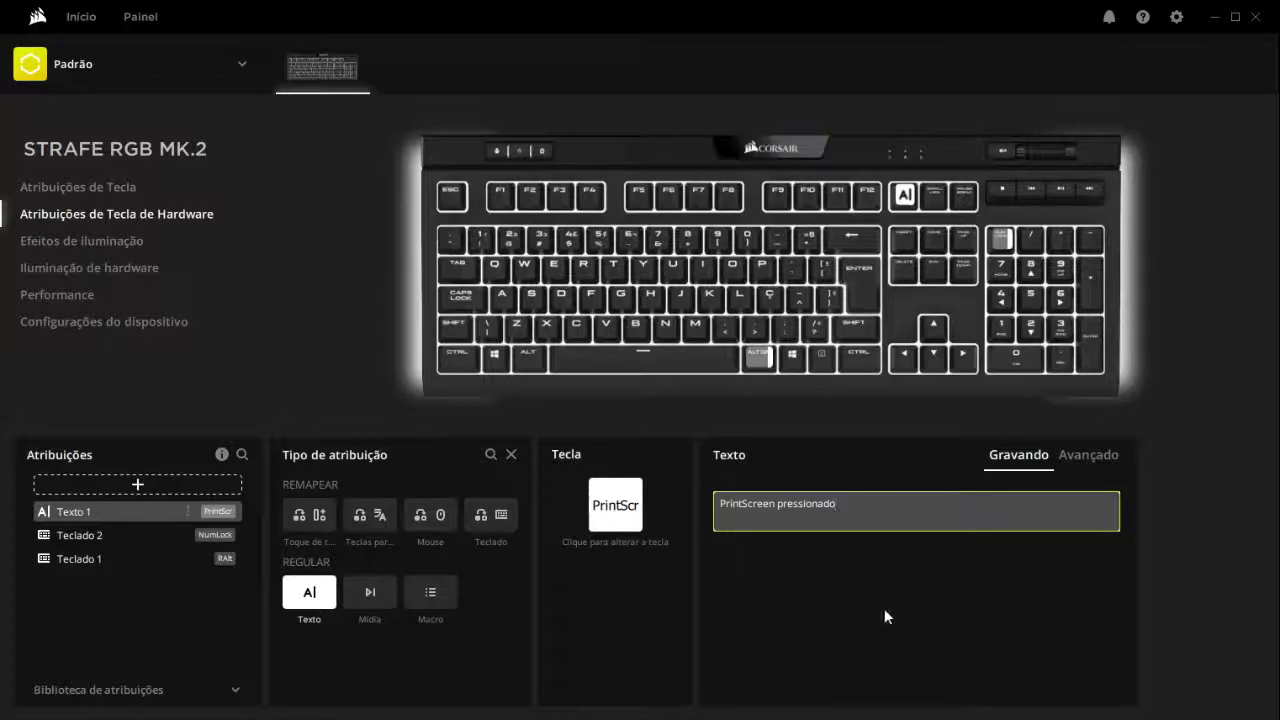
pyautogui.press('Return')
pyautogui.write('à')
pyautogui.press('BackSpace')
pyautogui.press('BackSpace')
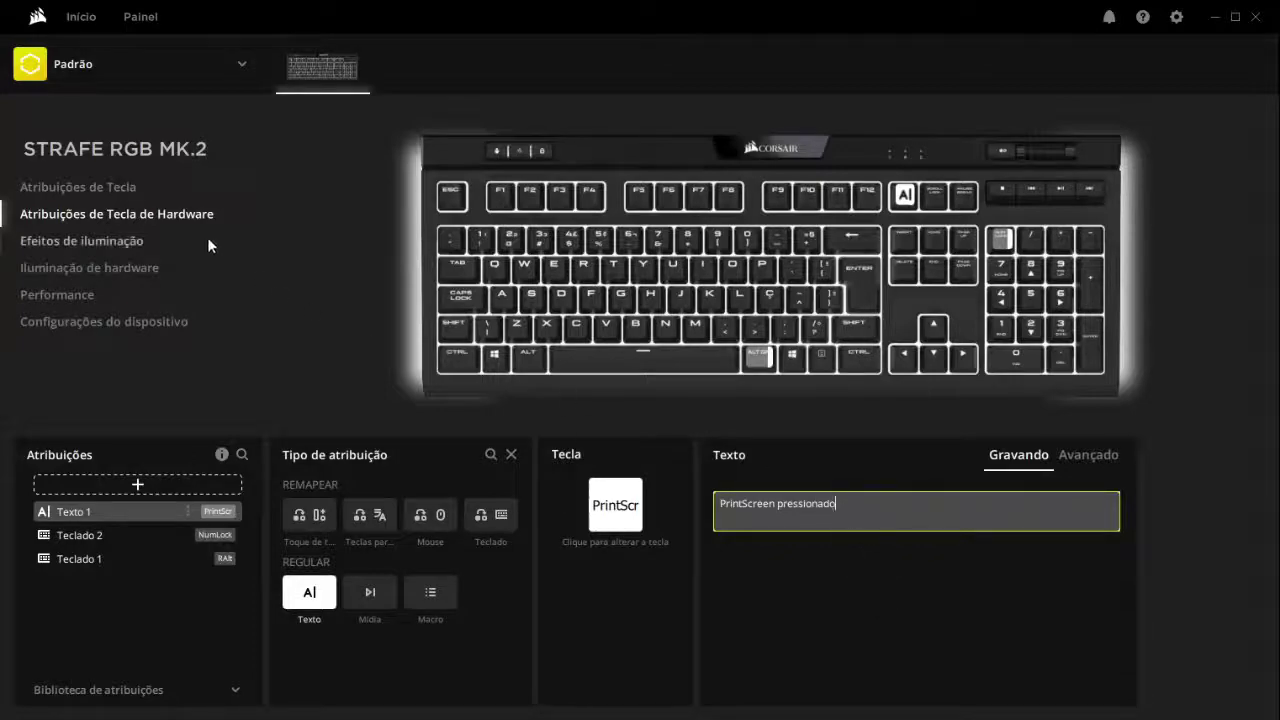
# - Add a hardware Macro assignment on the Application (menu) key
pyautogui.click(138, 484)
pyautogui.click(375, 593)
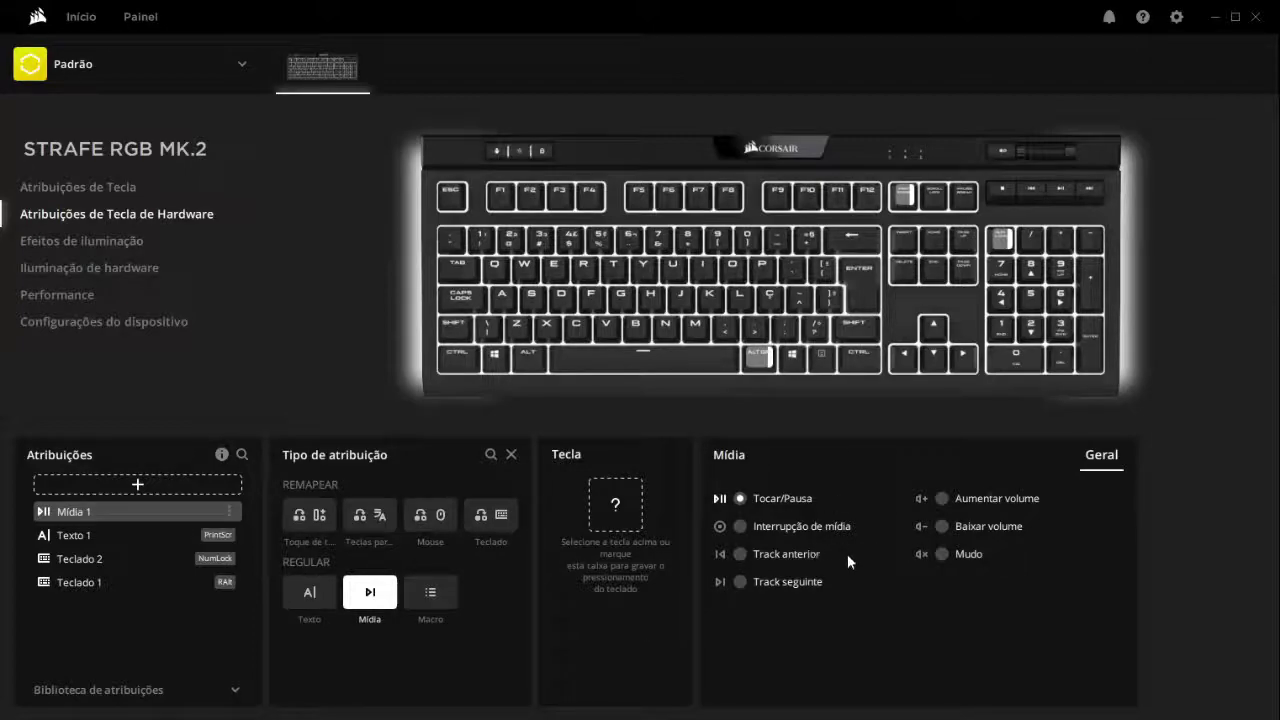
pyautogui.click(449, 588)
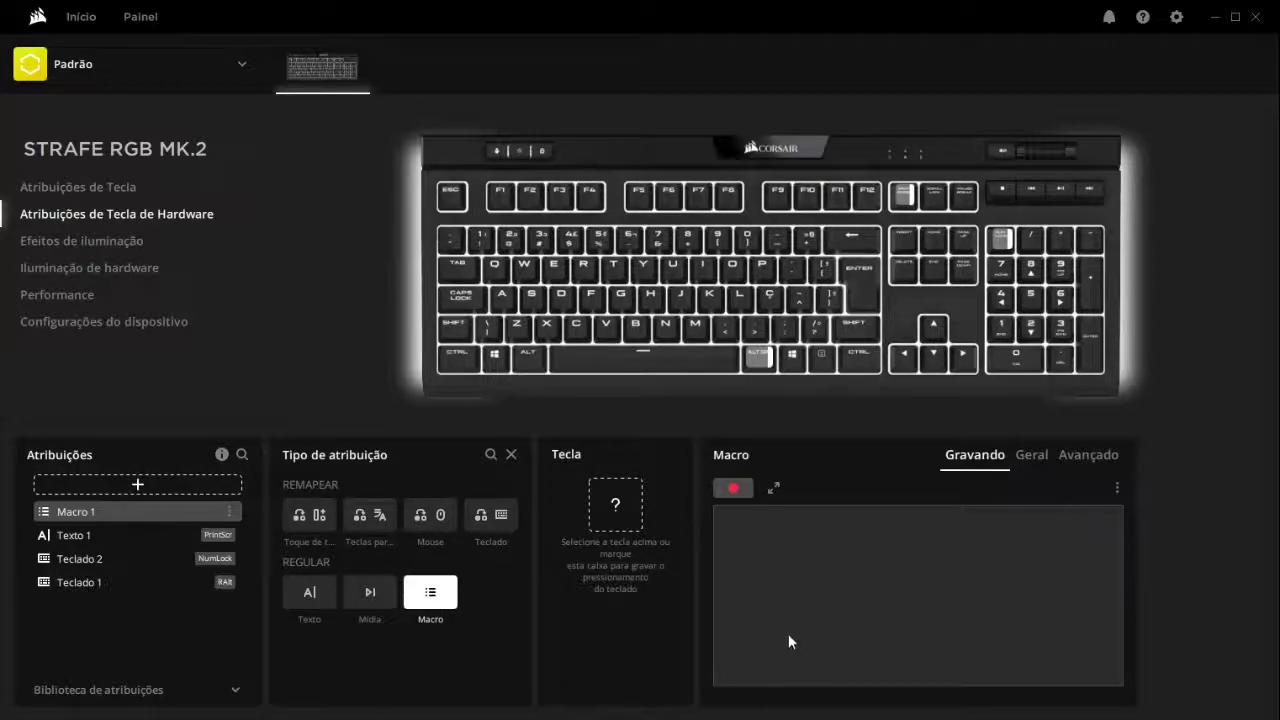
pyautogui.click(823, 360)
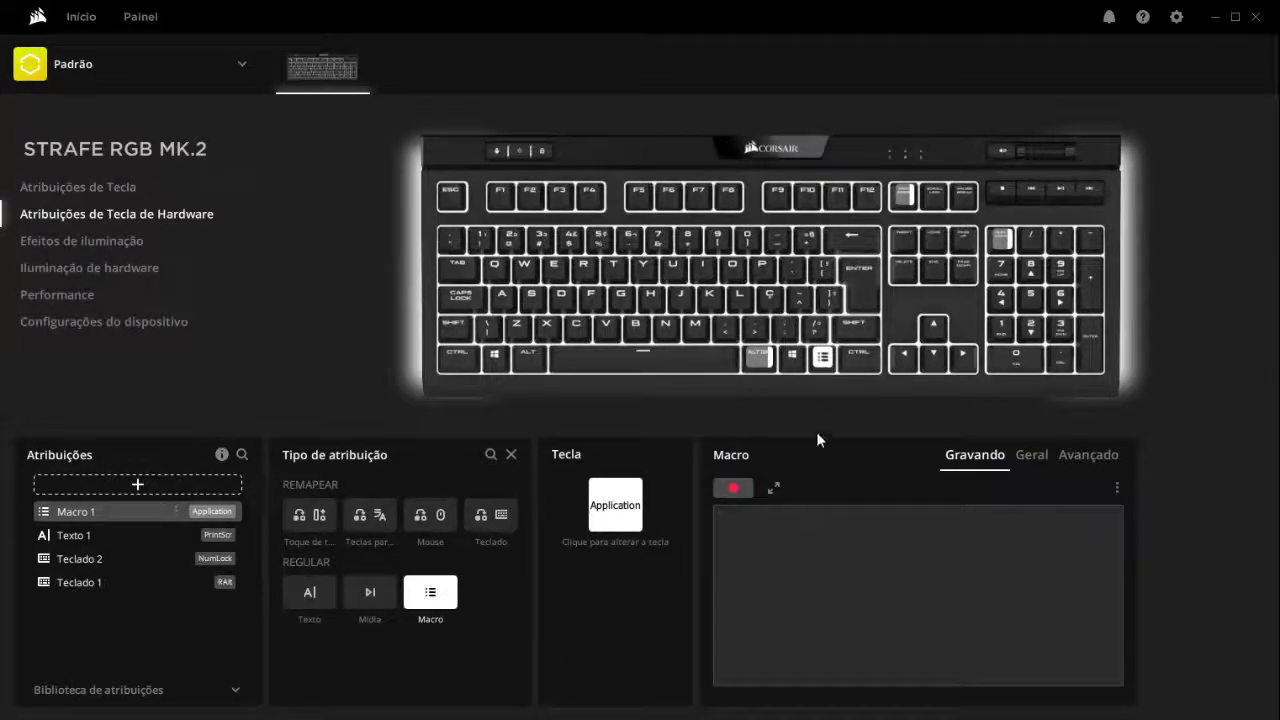
# - Record a macro sequence that begins with left Ctrl, left Shift and Z and ends with Space and H
pyautogui.click(733, 488)
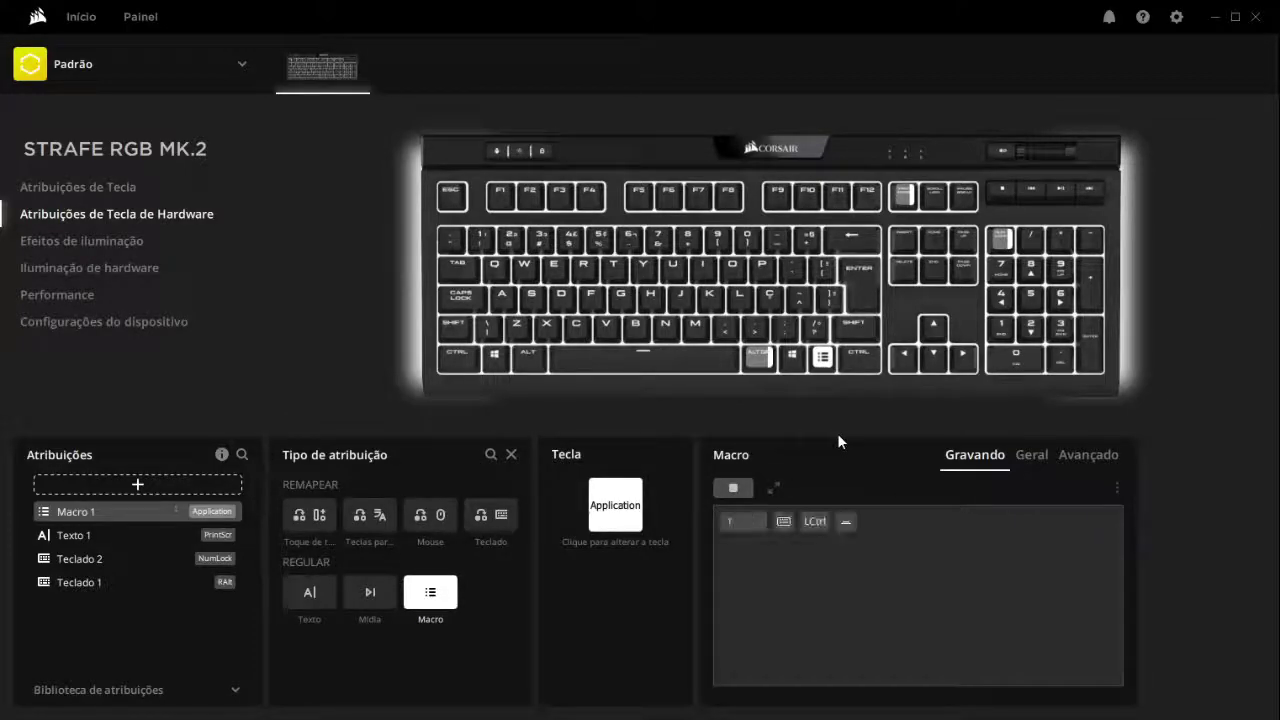
pyautogui.hotkey('ctrl', 'shift', '2')
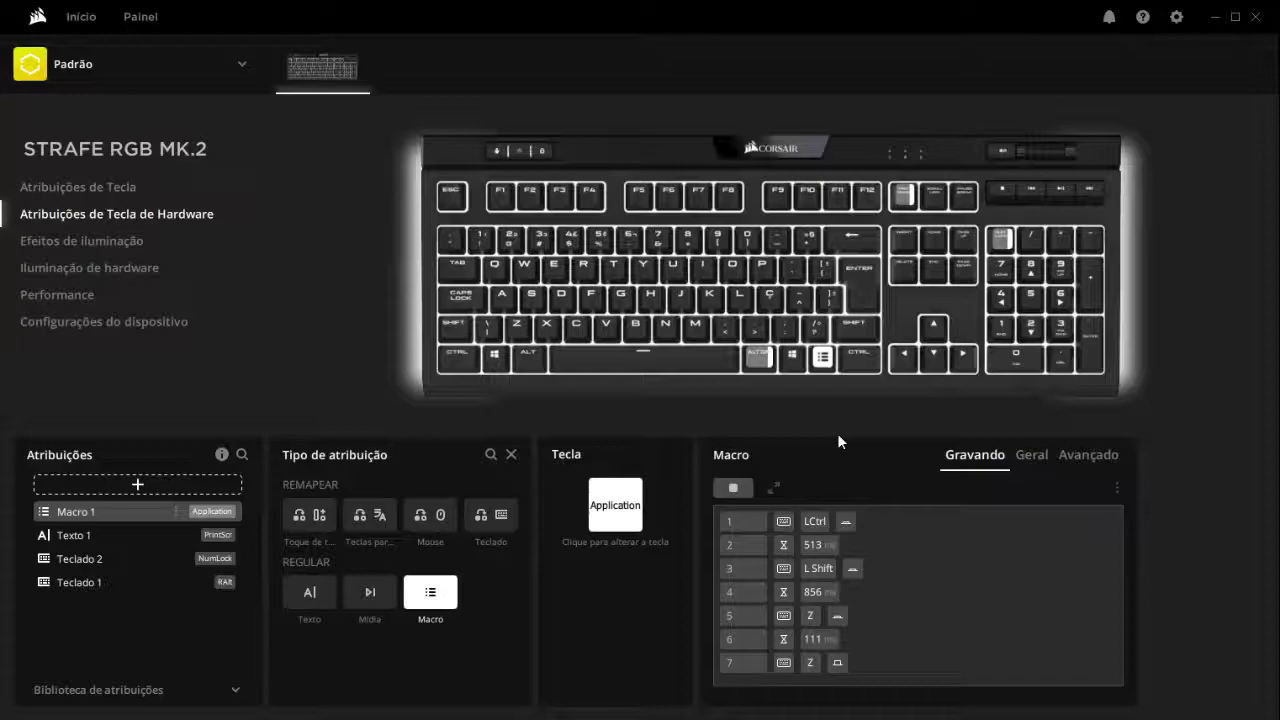
pyautogui.press('space')
pyautogui.press('h')
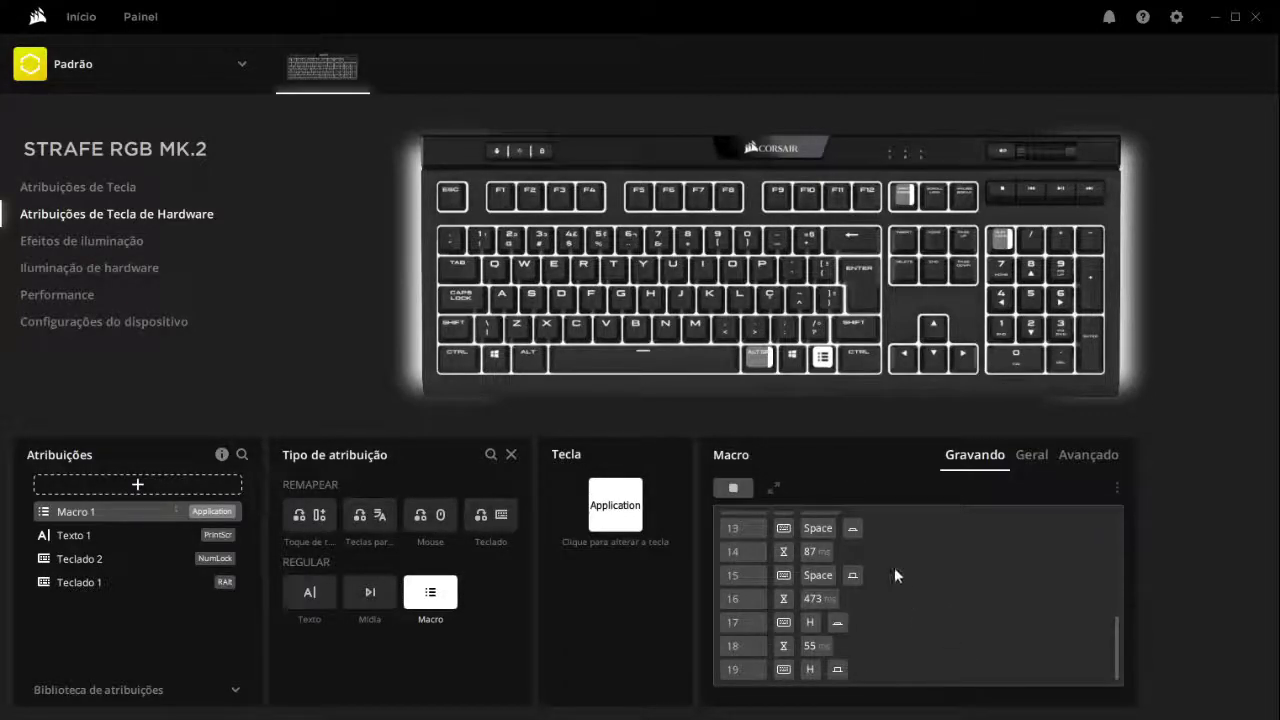
pyautogui.click(733, 487)
pyautogui.scroll(4, 899, 619)
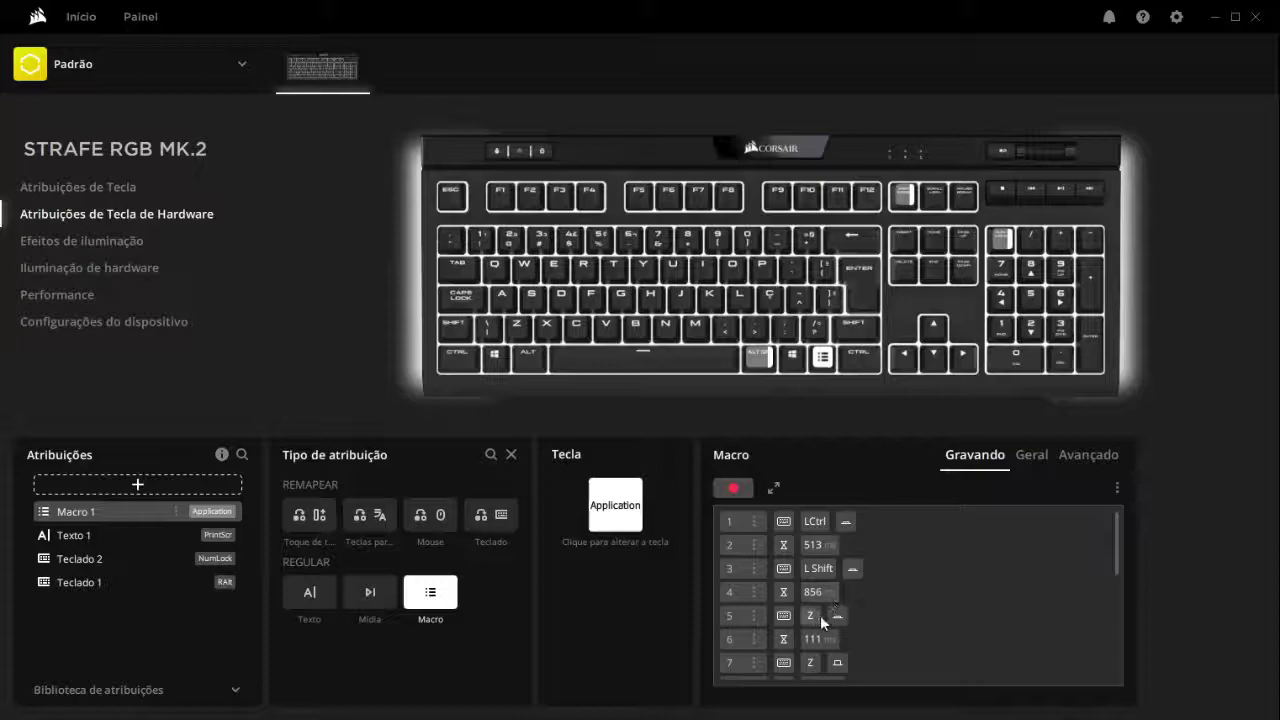
# - Toggle the macro's Demora and Eventos do teclado recording options
pyautogui.click(1032, 455)
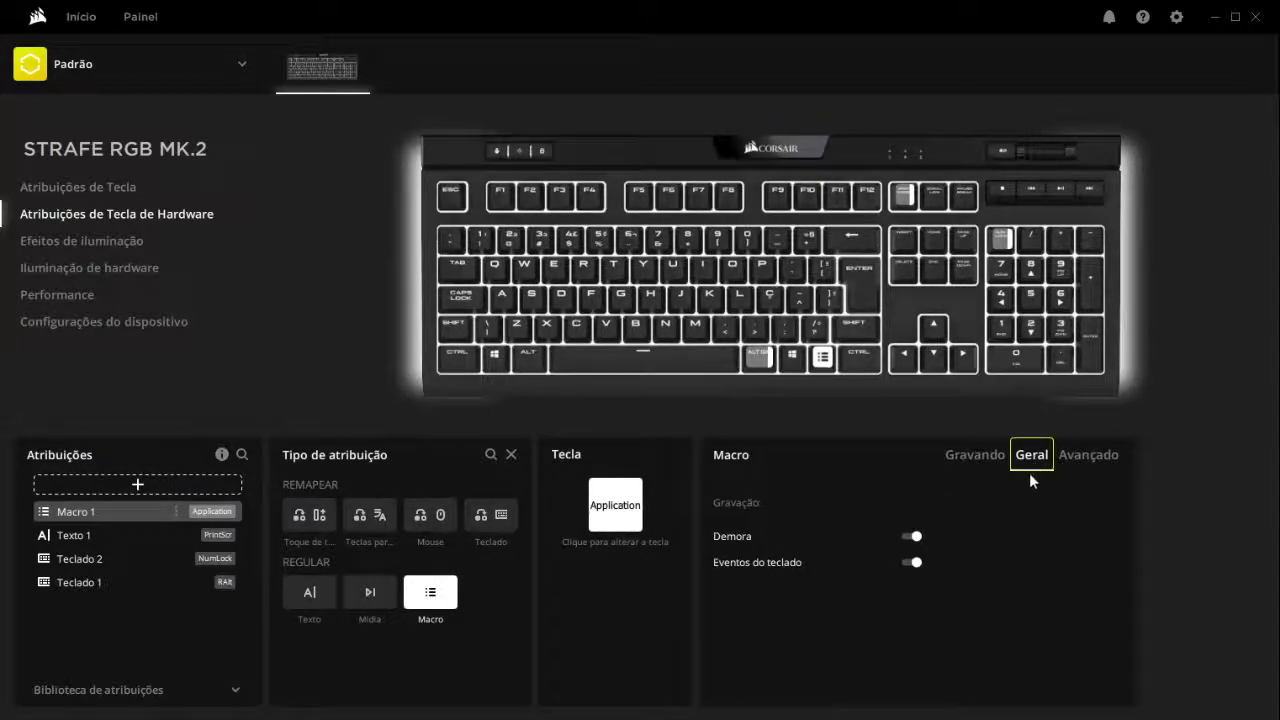
pyautogui.click(903, 537)
pyautogui.click(911, 562)
pyautogui.click(912, 540)
# - Review the macro's Acionamento de ação choices and return to its list of recorded actions
pyautogui.click(1085, 456)
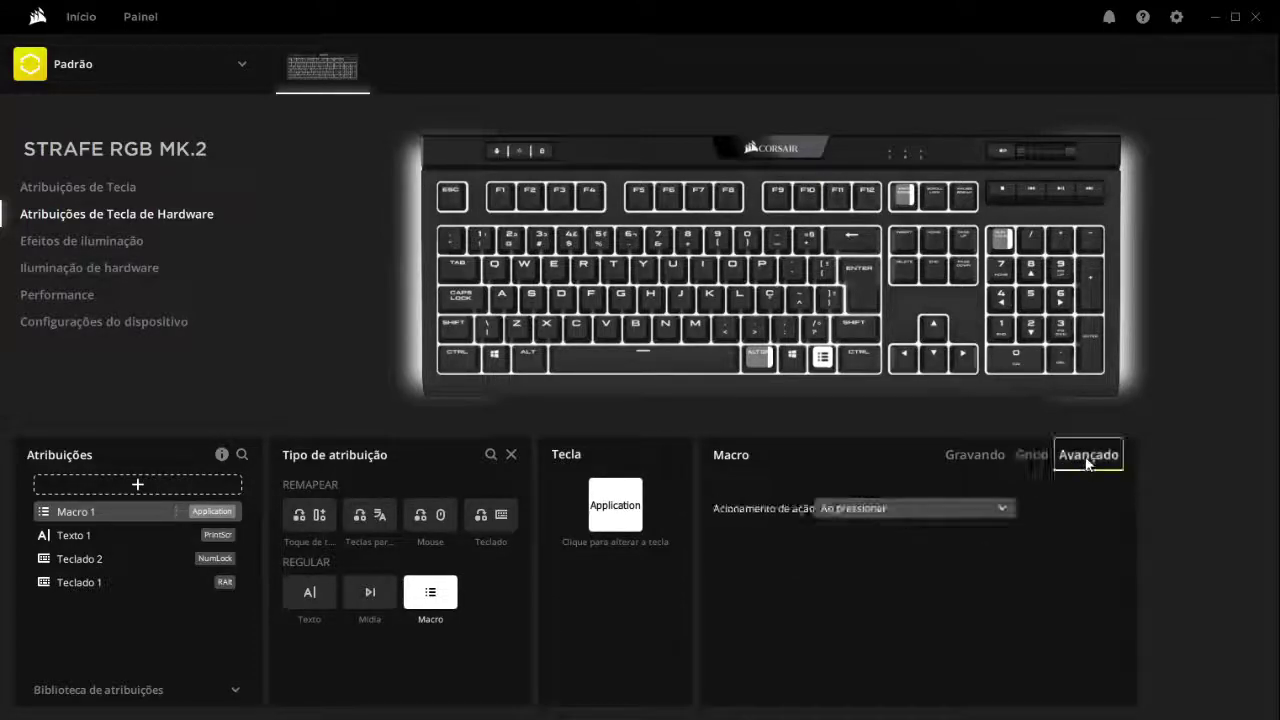
pyautogui.click(935, 508)
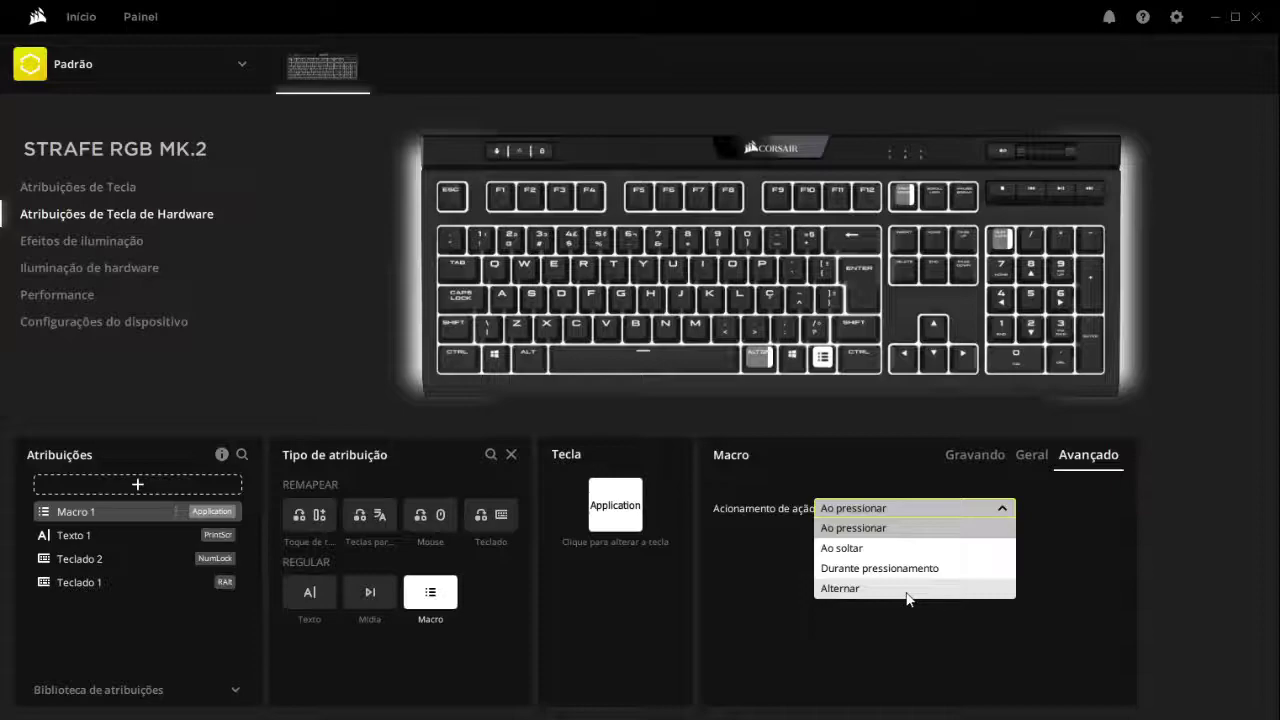
pyautogui.click(884, 468)
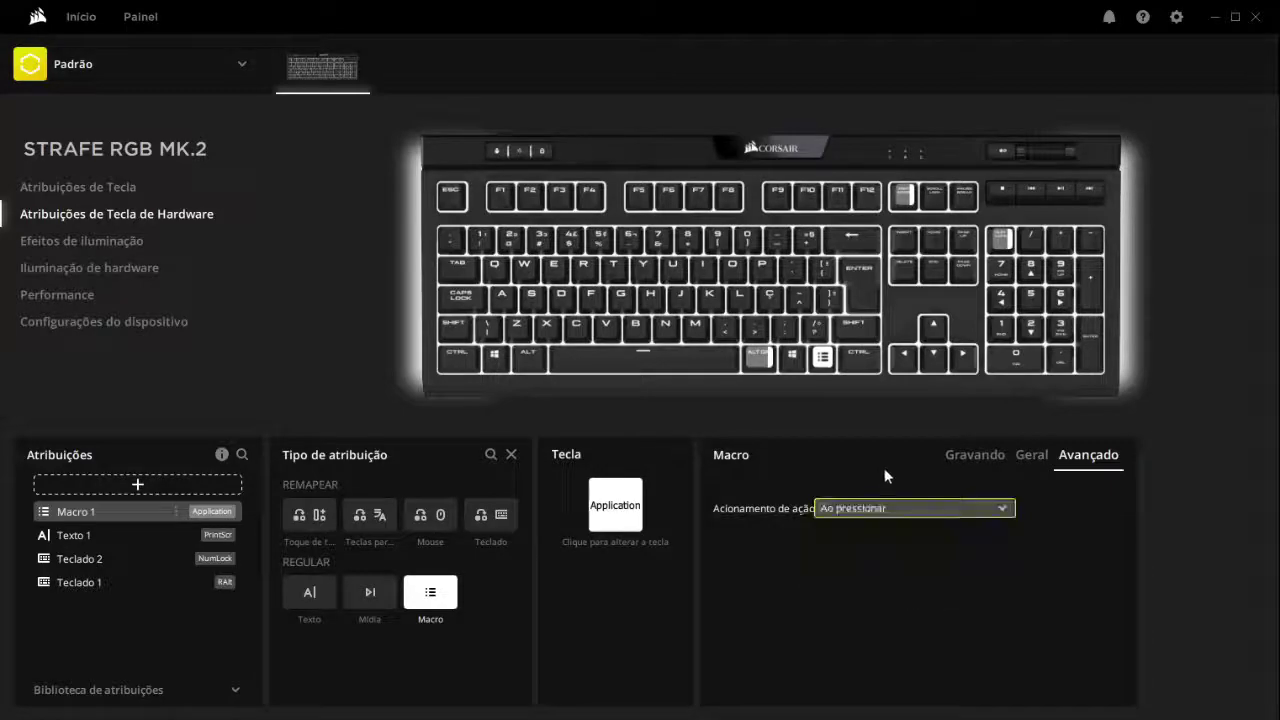
pyautogui.click(965, 456)
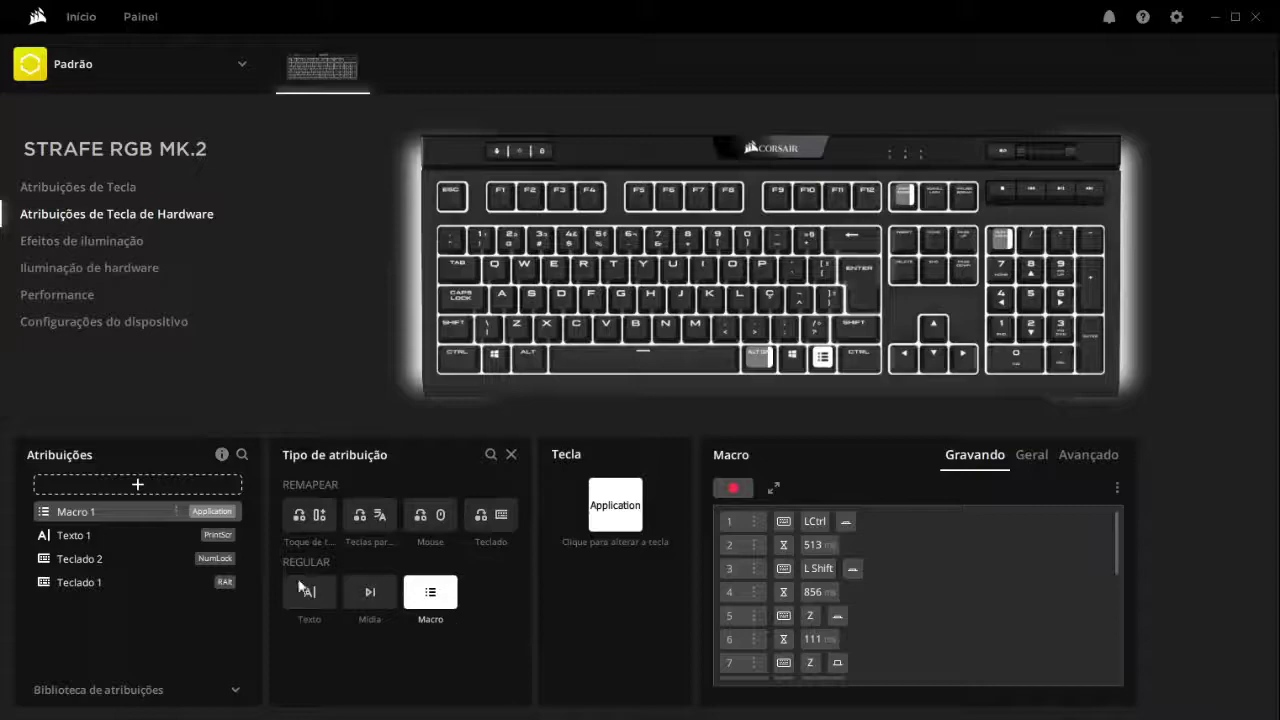
# - Add a hardware Teclado remap that makes the Space key output F13
pyautogui.click(137, 485)
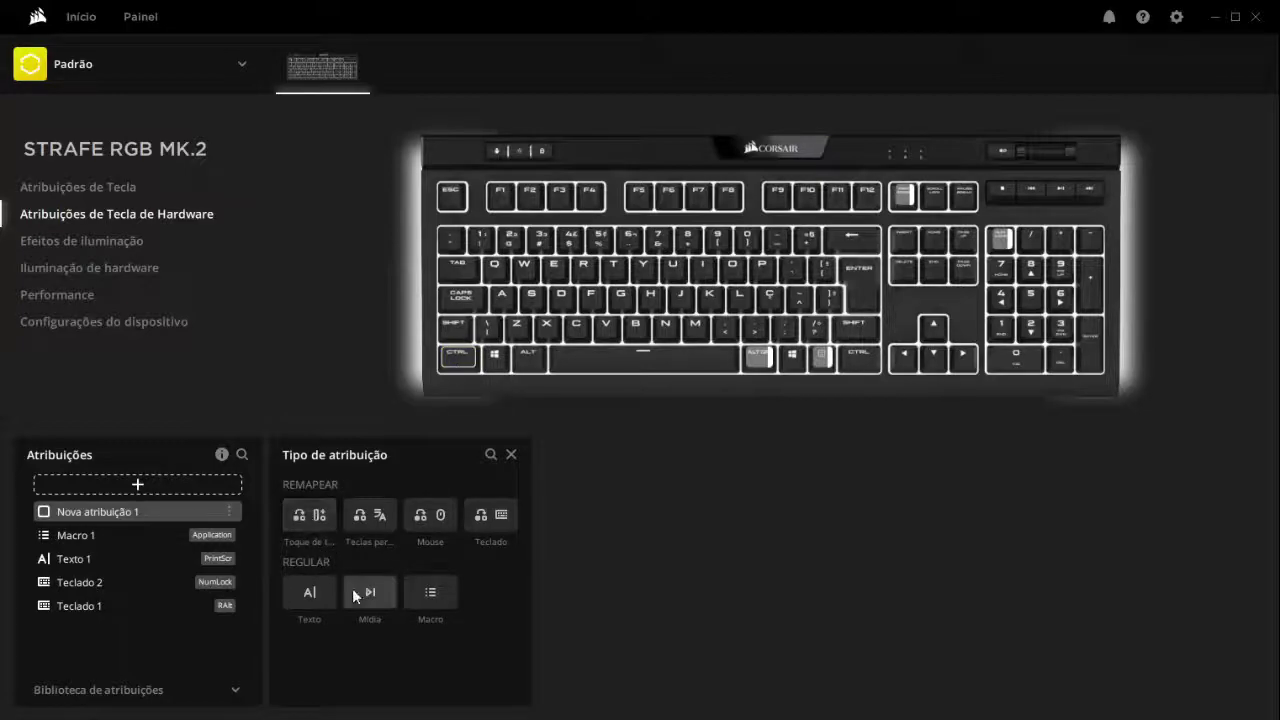
pyautogui.click(498, 518)
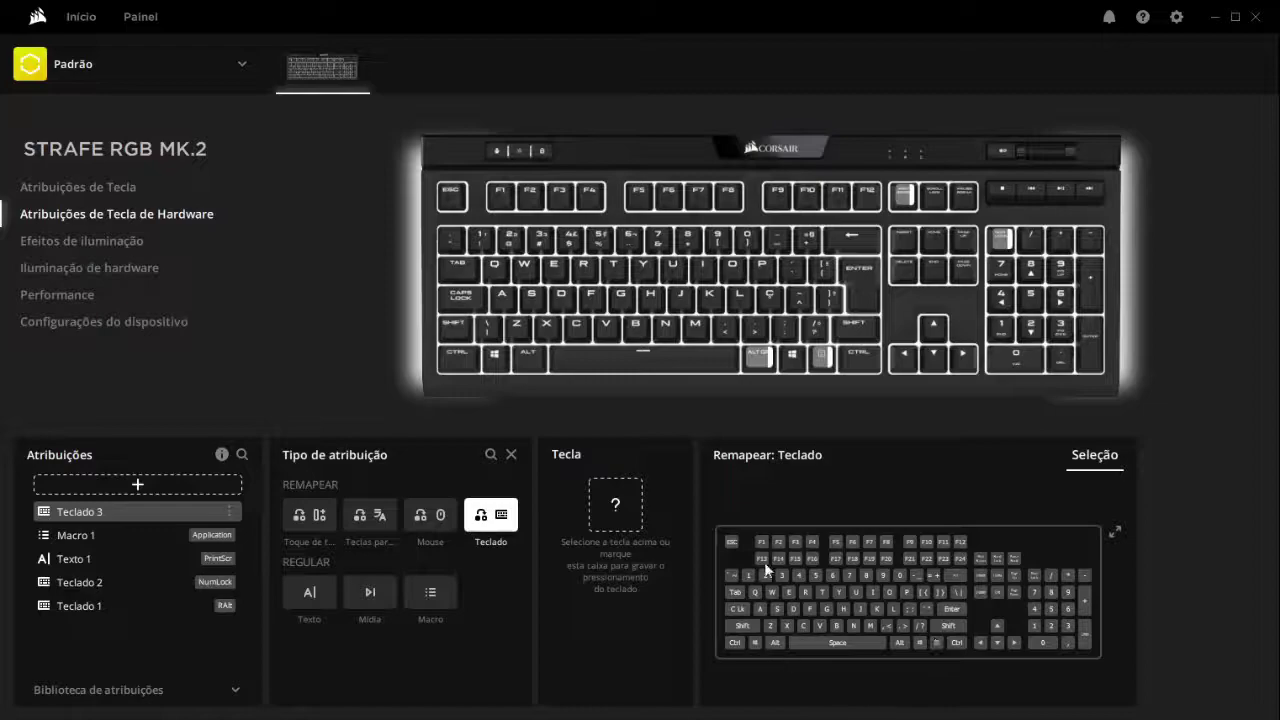
pyautogui.click(1116, 533)
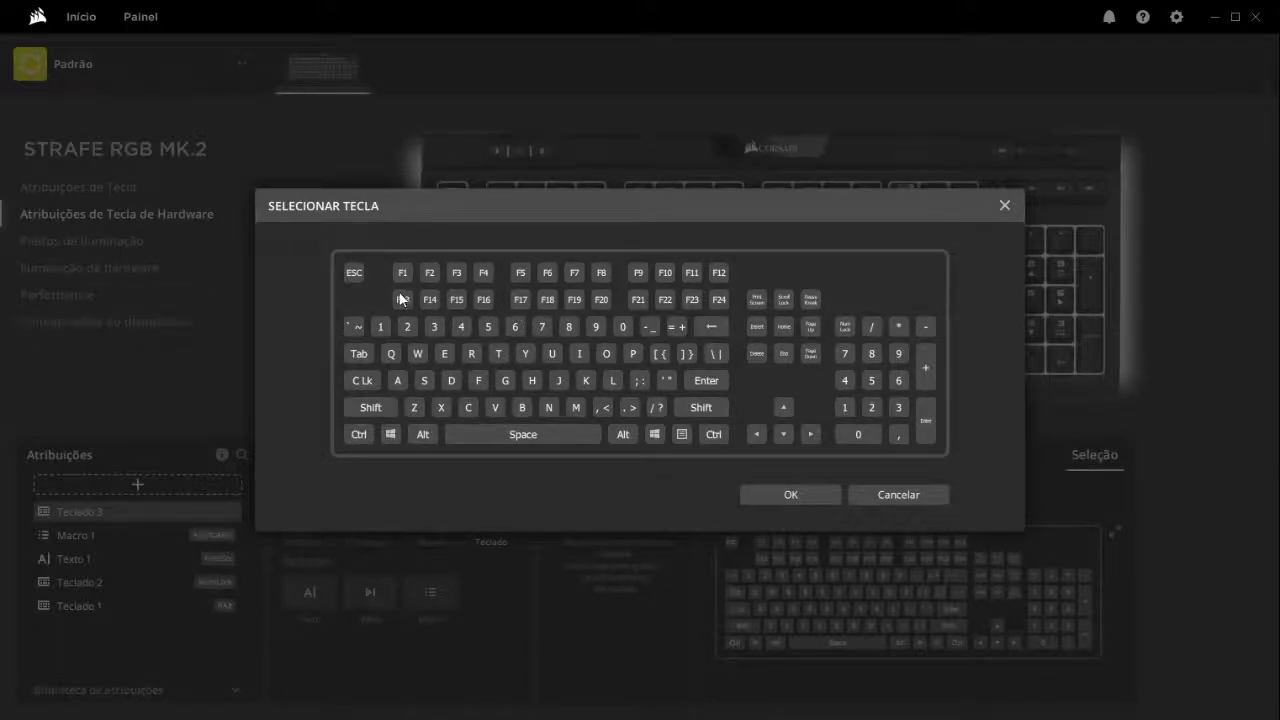
pyautogui.click(771, 489)
pyautogui.click(585, 359)
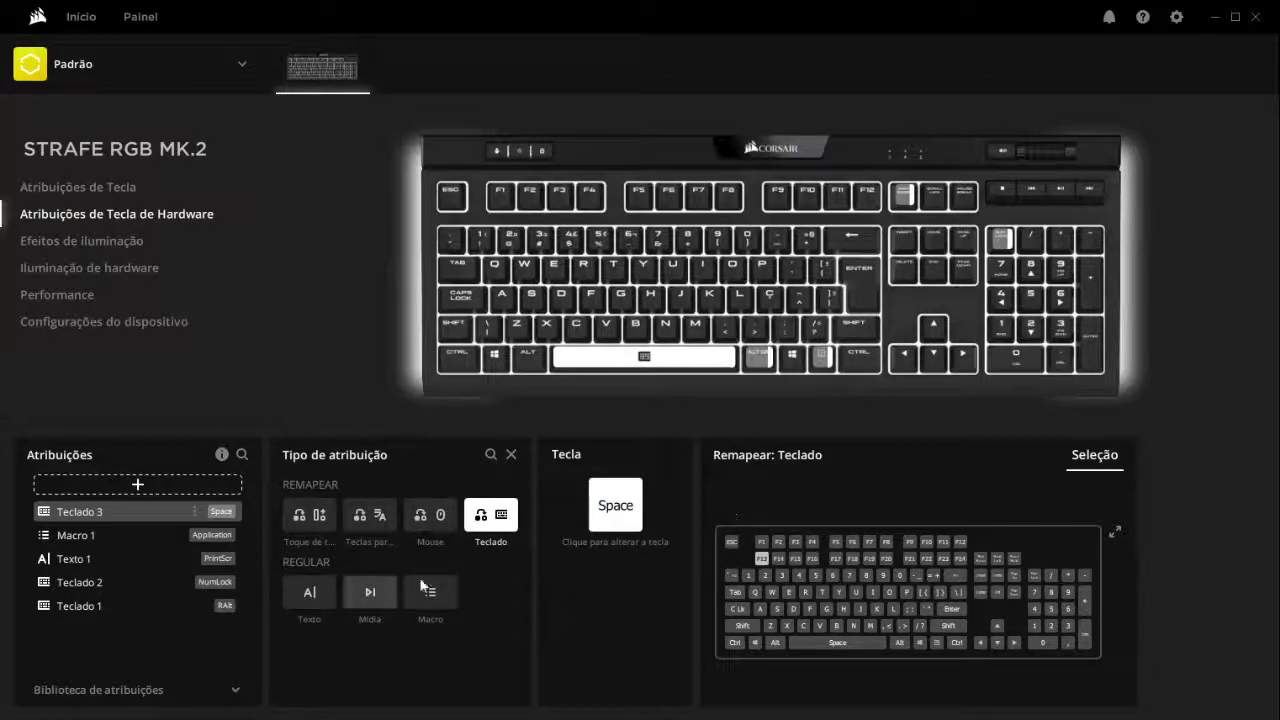
# - Add a hardware lighting layer that uses the Arco-íris circular effect
pyautogui.click(133, 243)
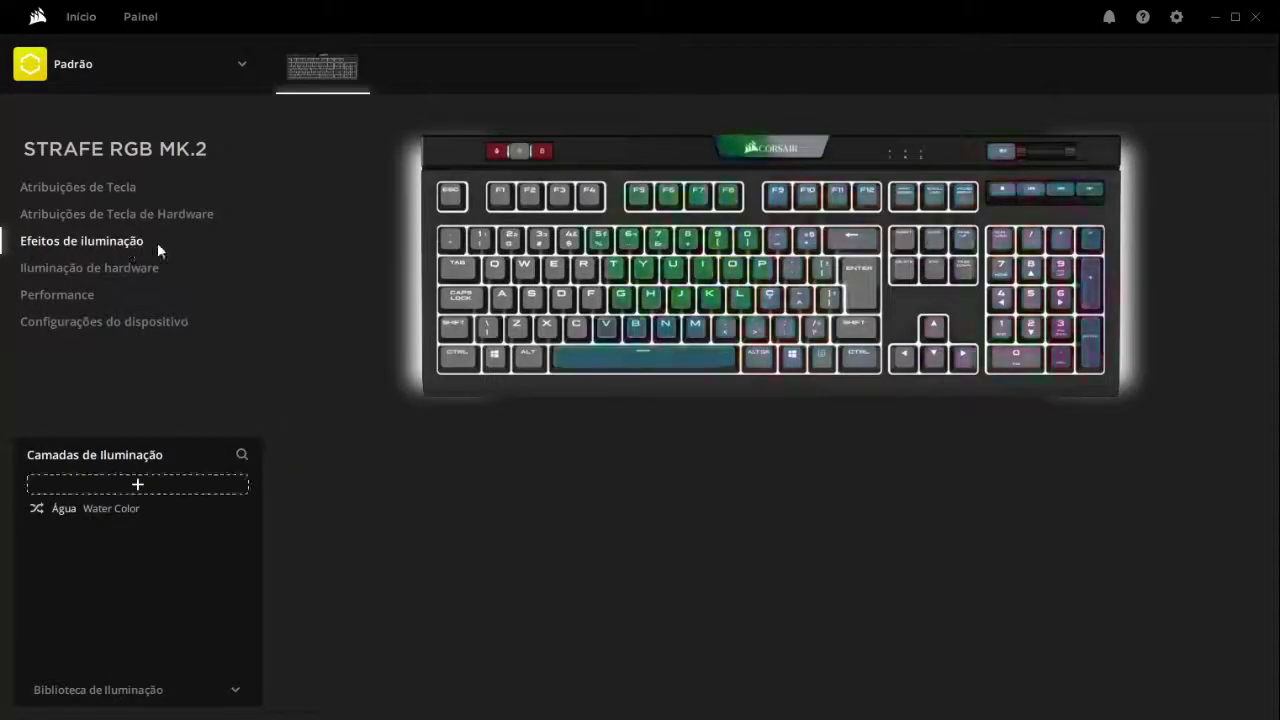
pyautogui.click(130, 268)
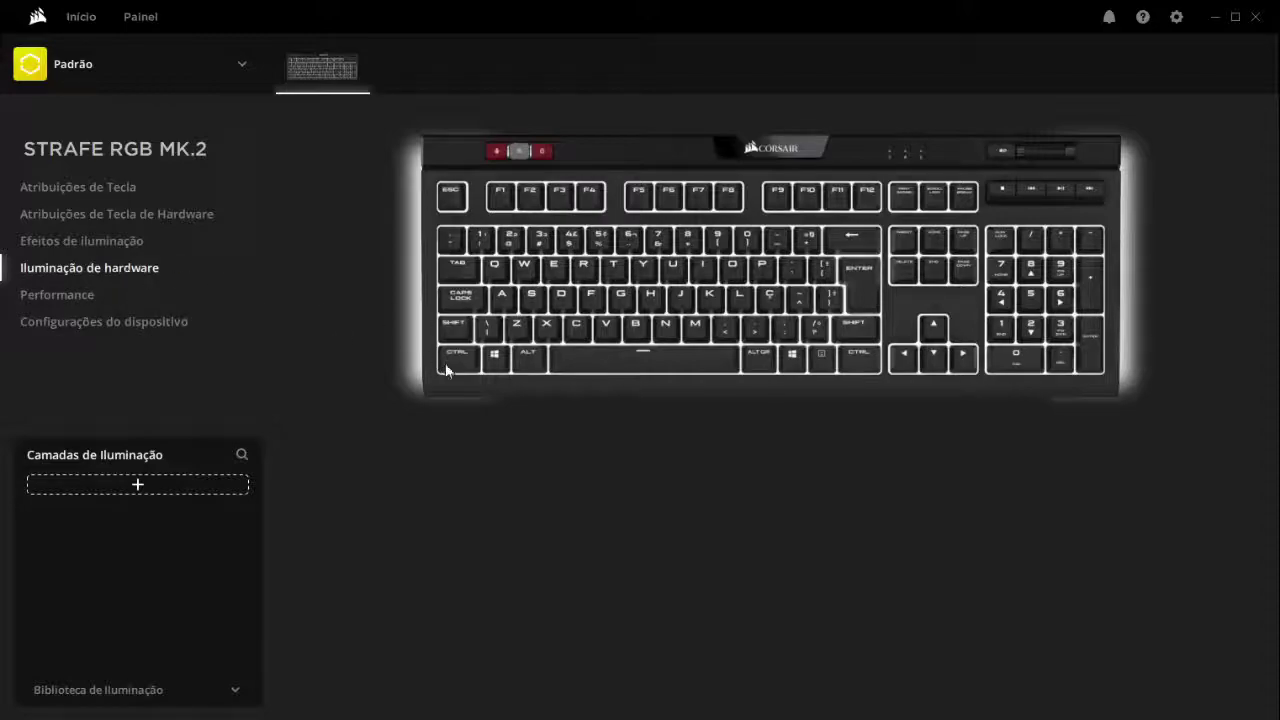
pyautogui.click(160, 488)
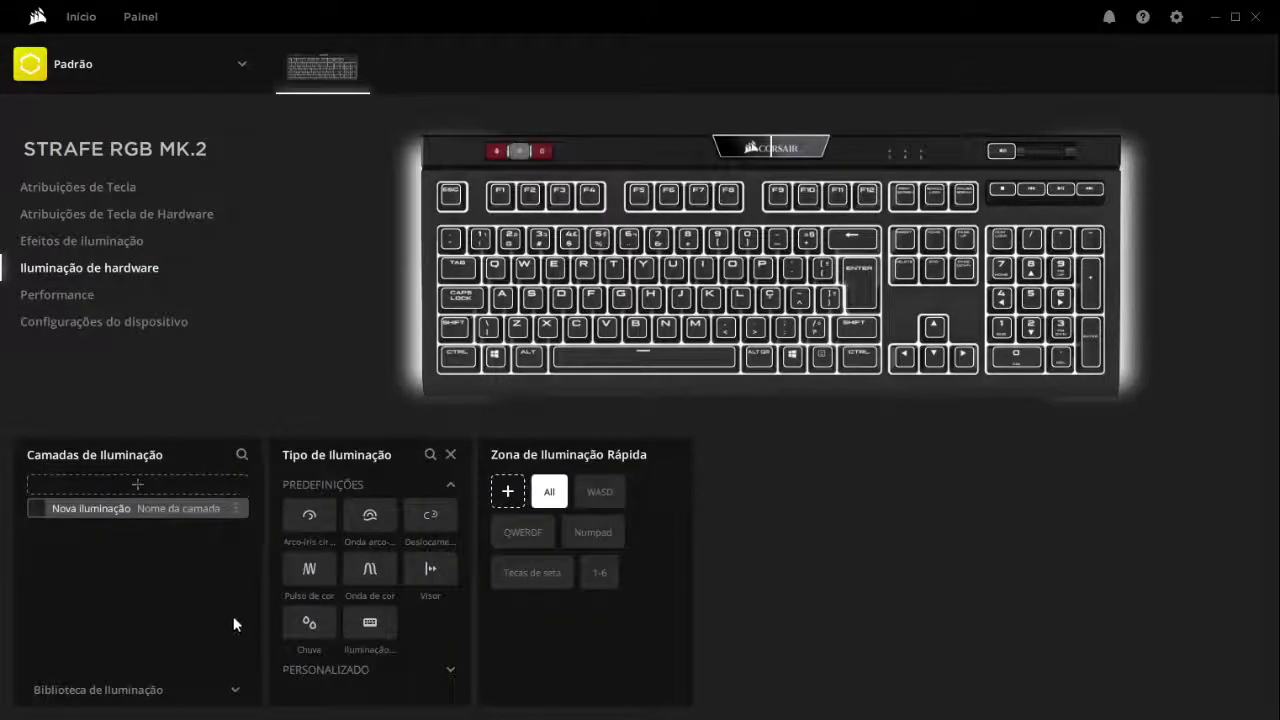
pyautogui.click(317, 520)
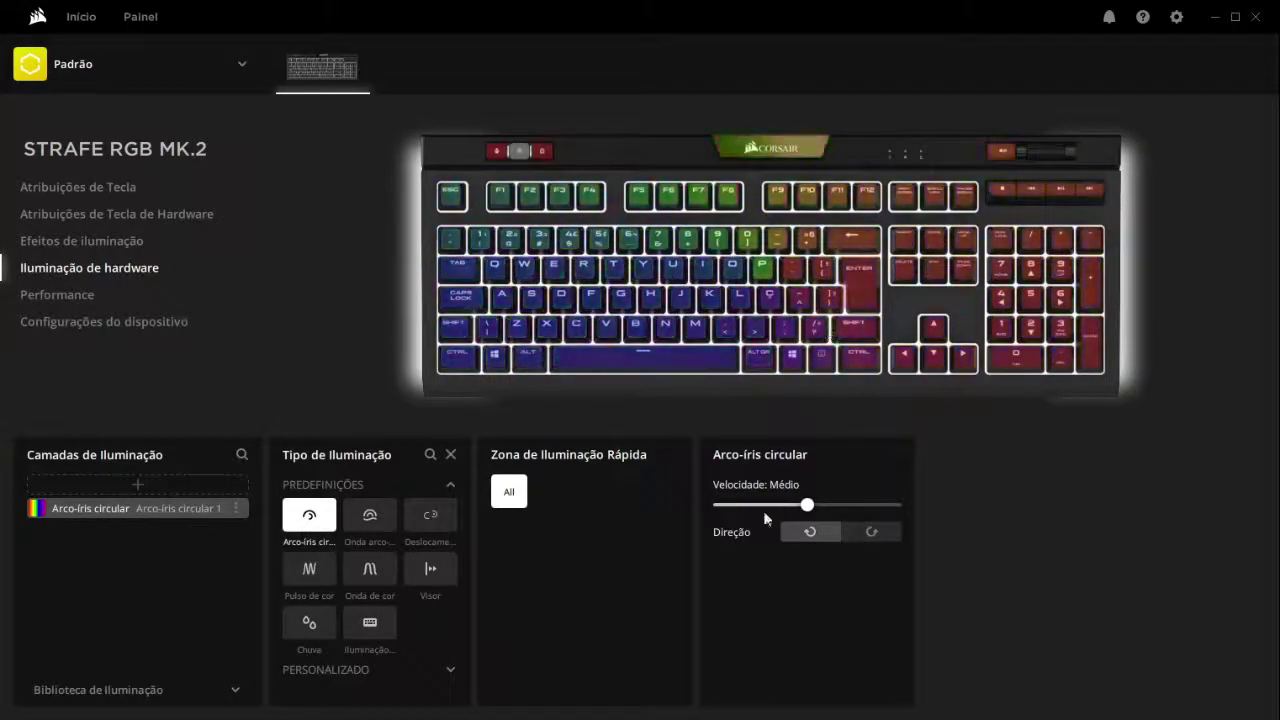
# - Set the Arco-íris circular speed to Rápida and reverse its rotation direction
pyautogui.moveTo(807, 504); pyautogui.dragTo(720, 508)
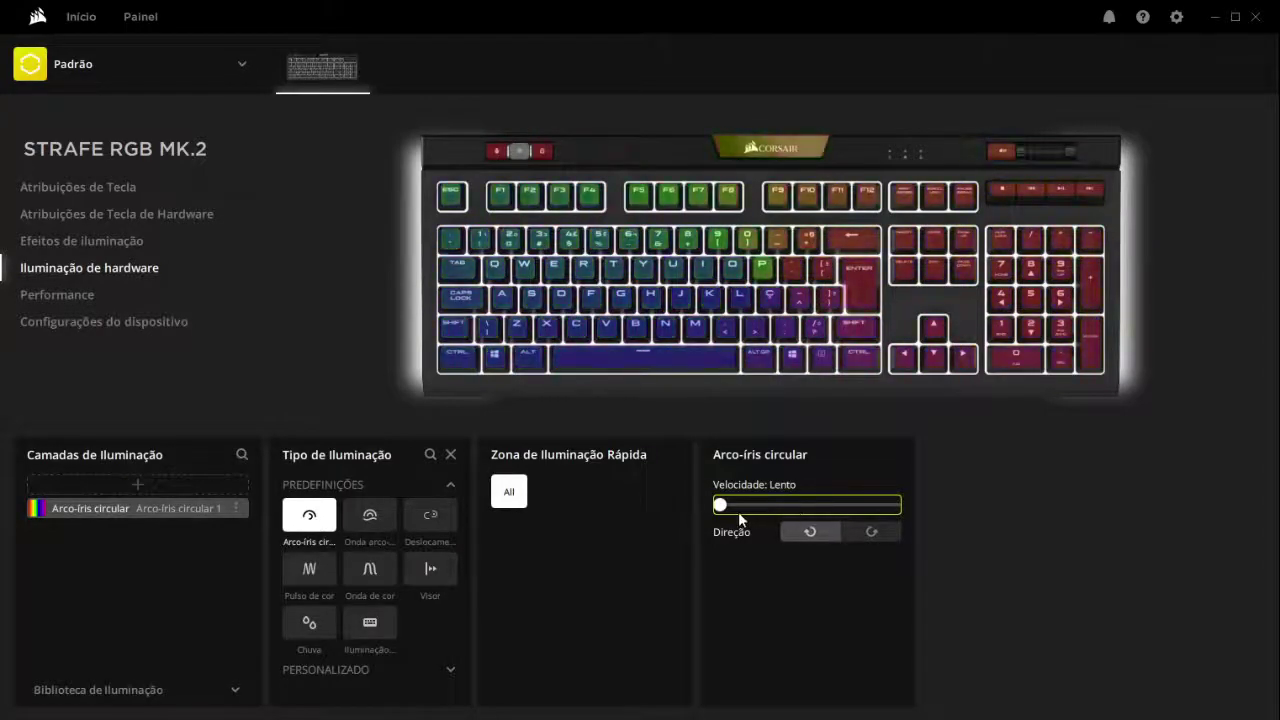
pyautogui.moveTo(717, 508); pyautogui.dragTo(895, 505)
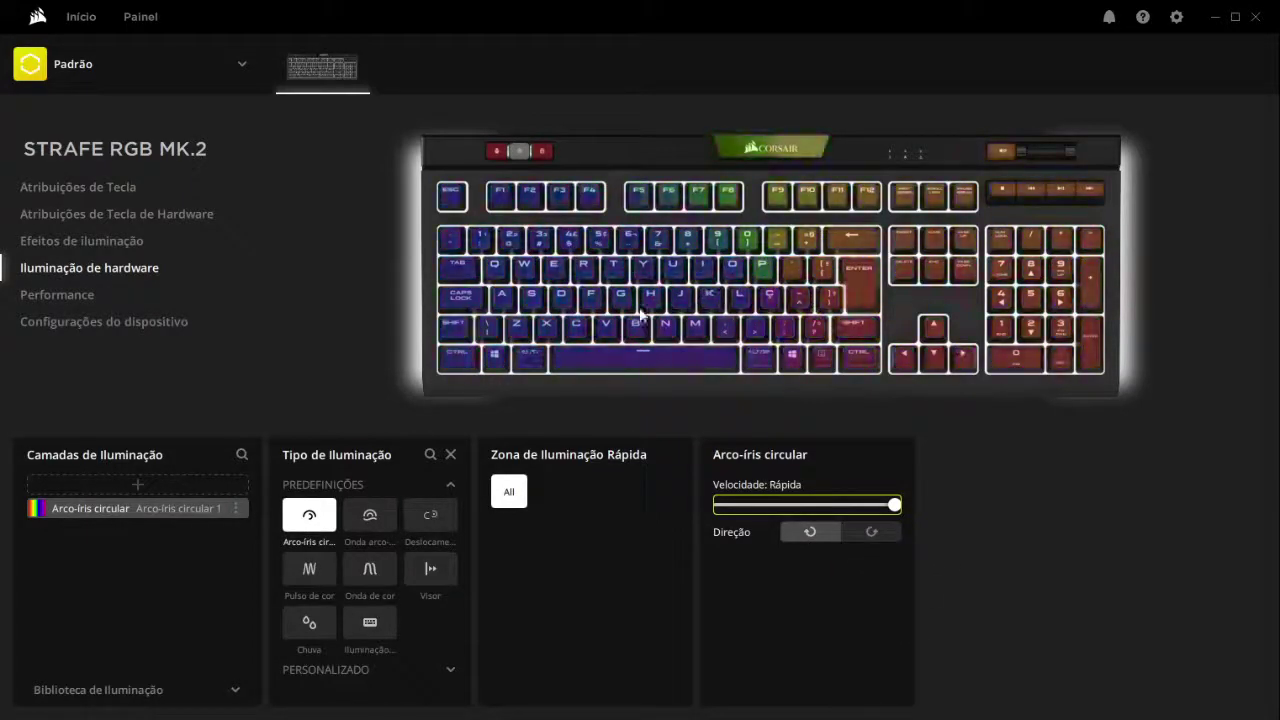
pyautogui.click(872, 531)
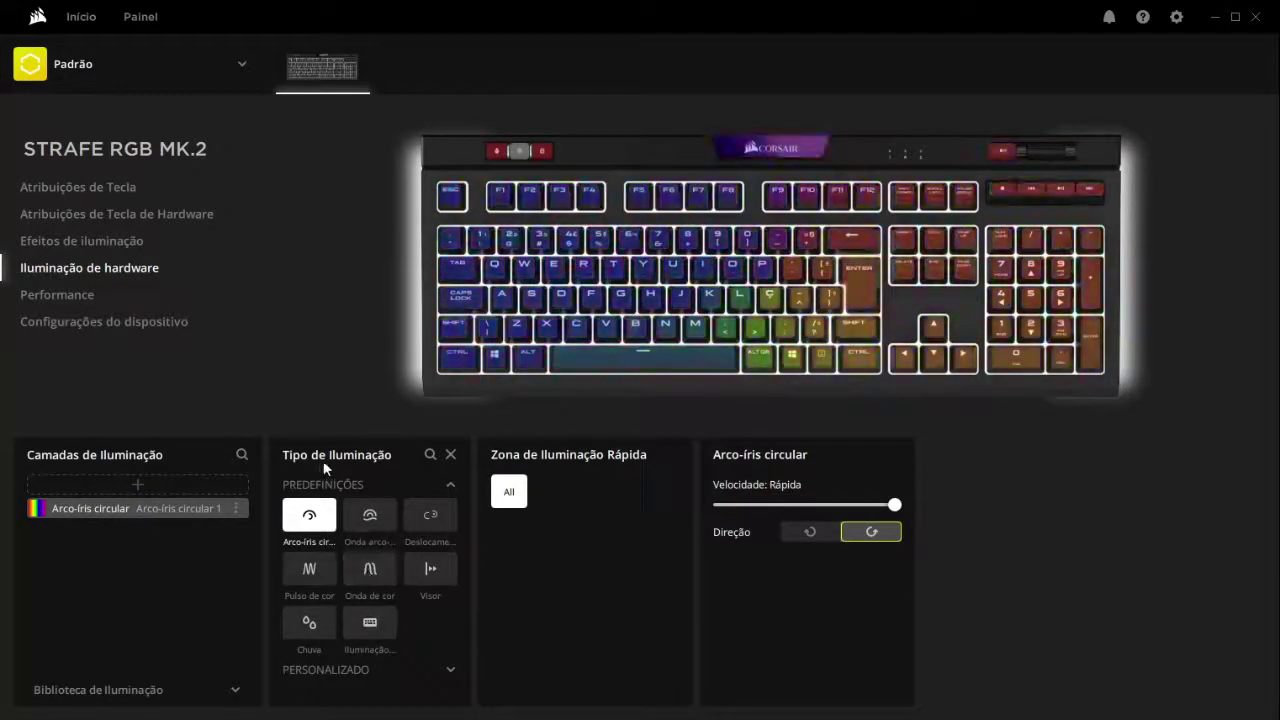
# - Try Onda arco-íris, then change the layer to Deslocamento de cor alternating between pink and yellow
pyautogui.click(374, 527)
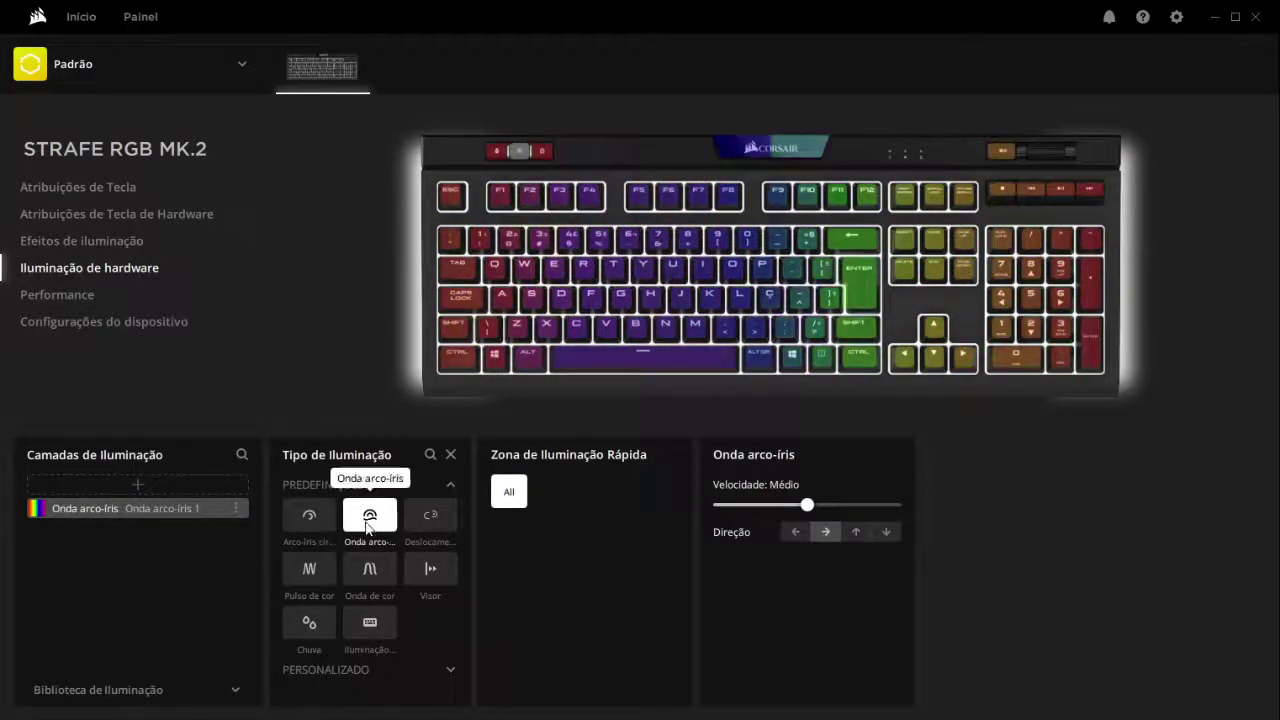
pyautogui.click(443, 515)
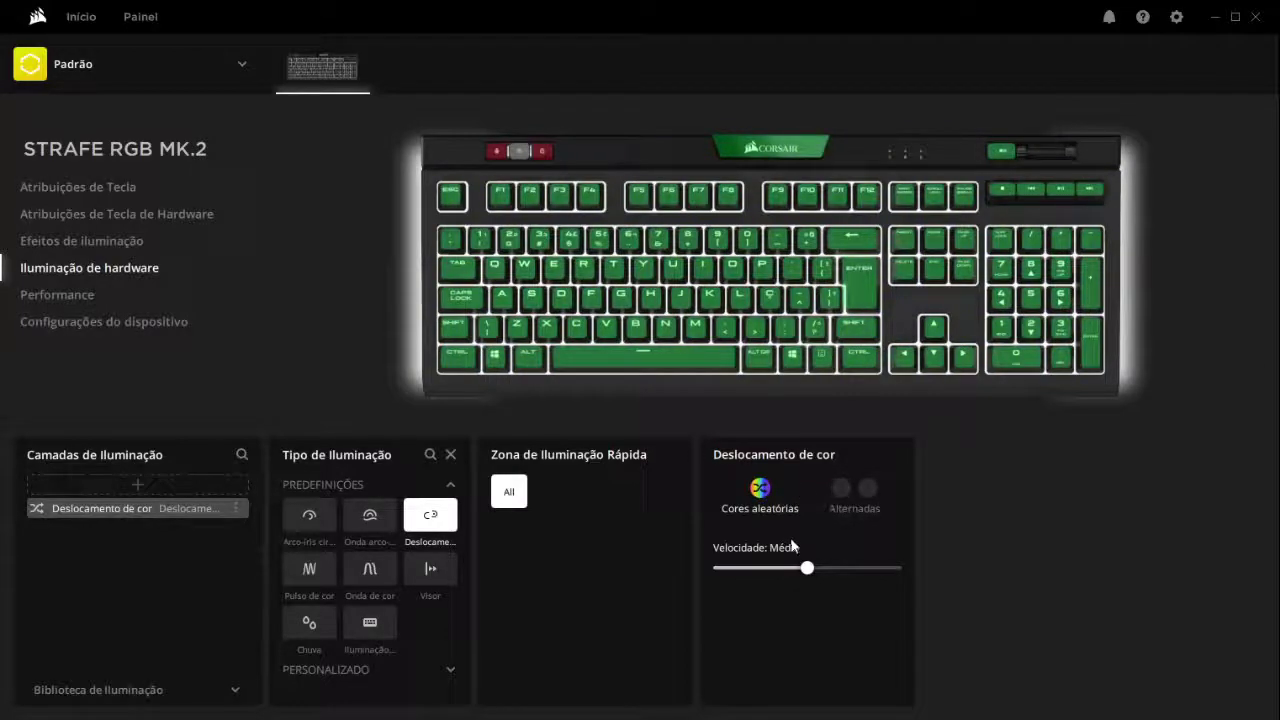
pyautogui.click(840, 489)
pyautogui.click(966, 481)
pyautogui.click(866, 489)
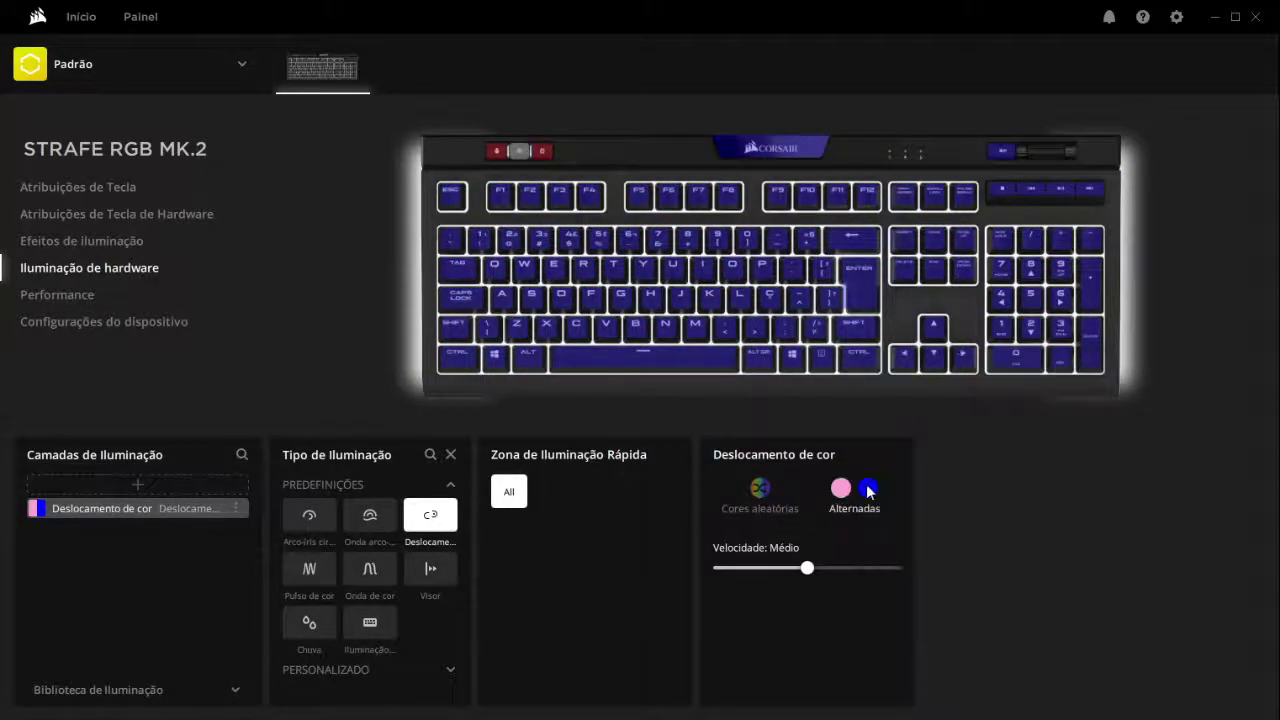
pyautogui.click(866, 489)
pyautogui.click(1002, 437)
pyautogui.click(651, 548)
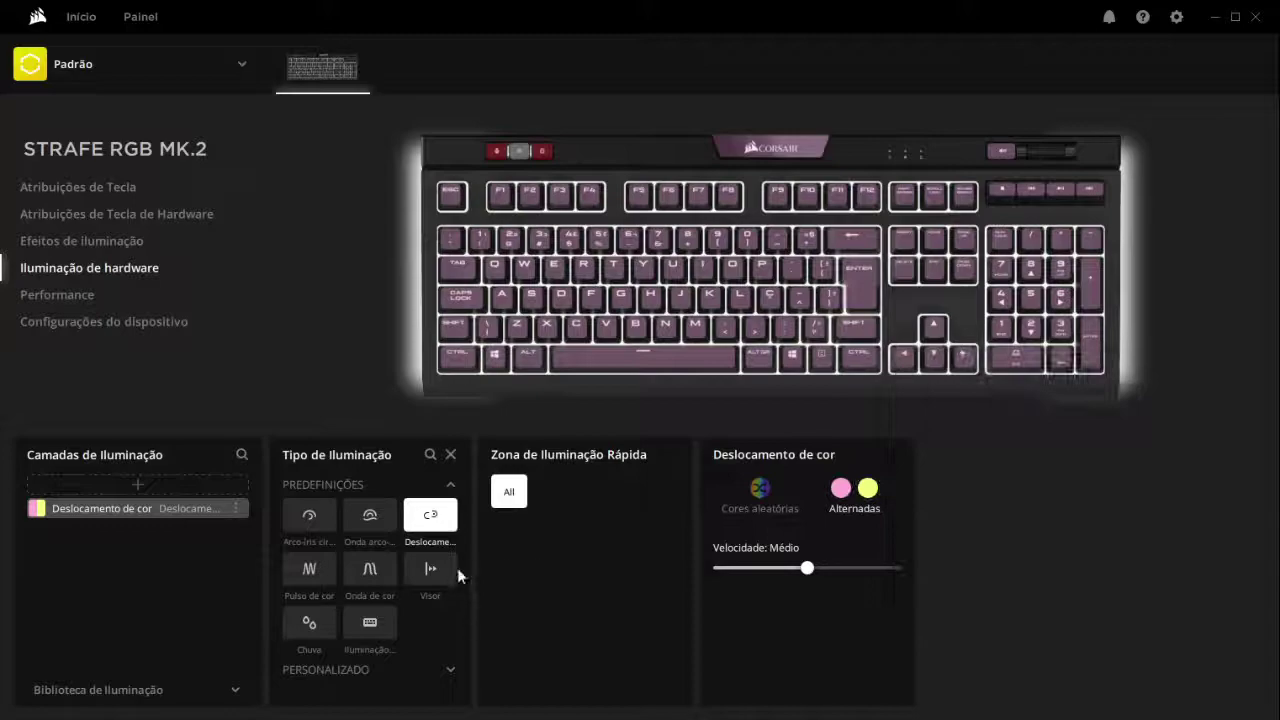
# - Preview other preset effects on the layer, including Visor, Onda de cor and Chuva
pyautogui.click(446, 571)
pyautogui.click(368, 566)
pyautogui.click(370, 620)
pyautogui.click(302, 620)
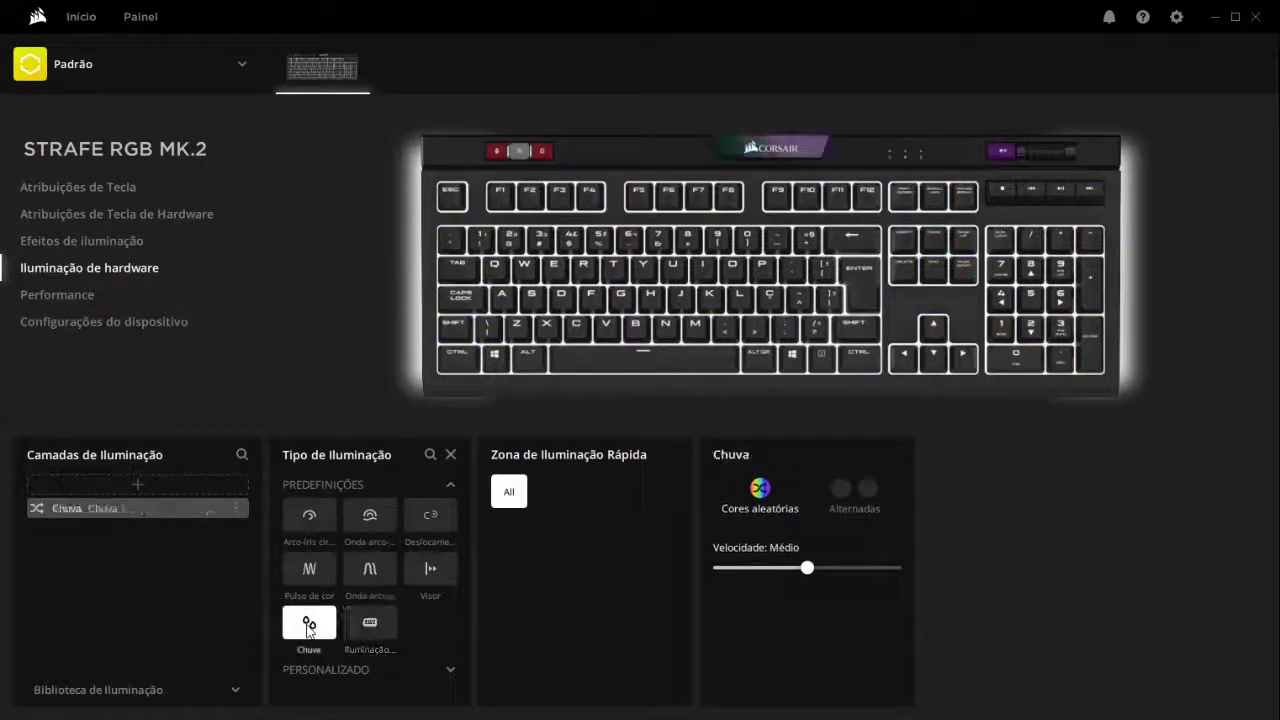
# - Change the hardware lighting layer to a red Cor estática applied only to the WASD zone
pyautogui.click(449, 670)
pyautogui.scroll(-2, 444, 602)
pyautogui.click(312, 611)
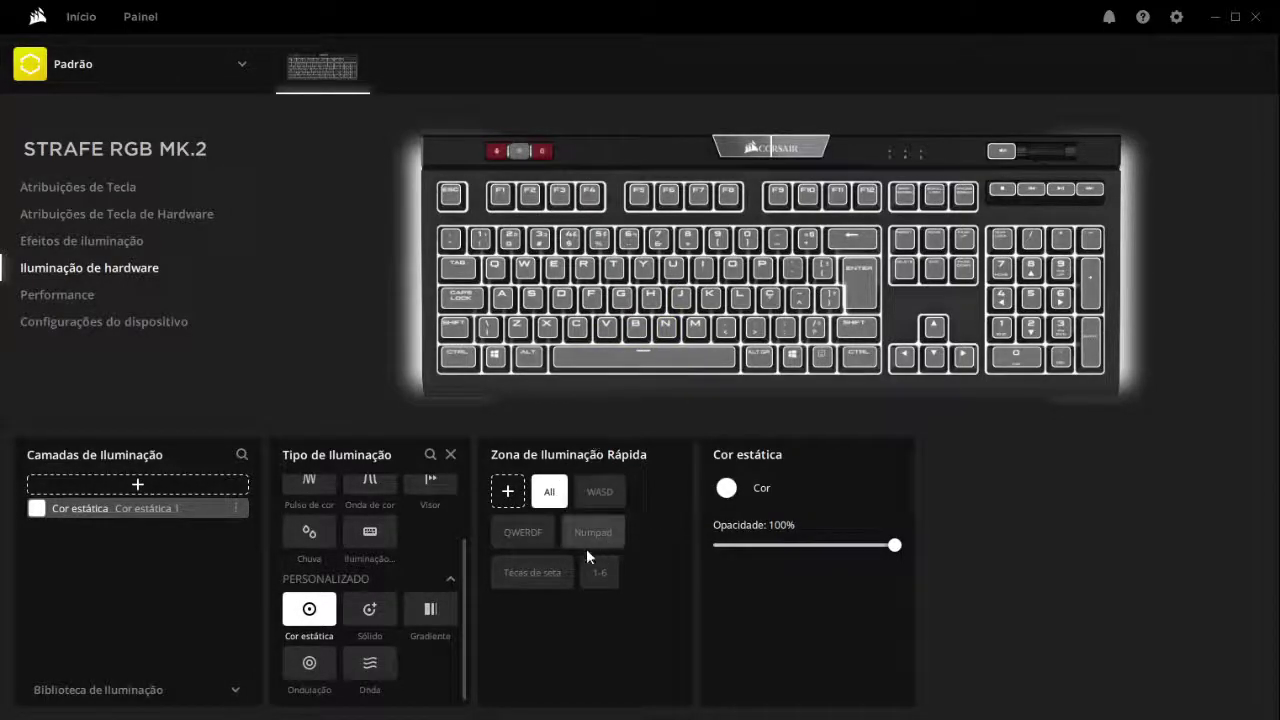
pyautogui.click(602, 499)
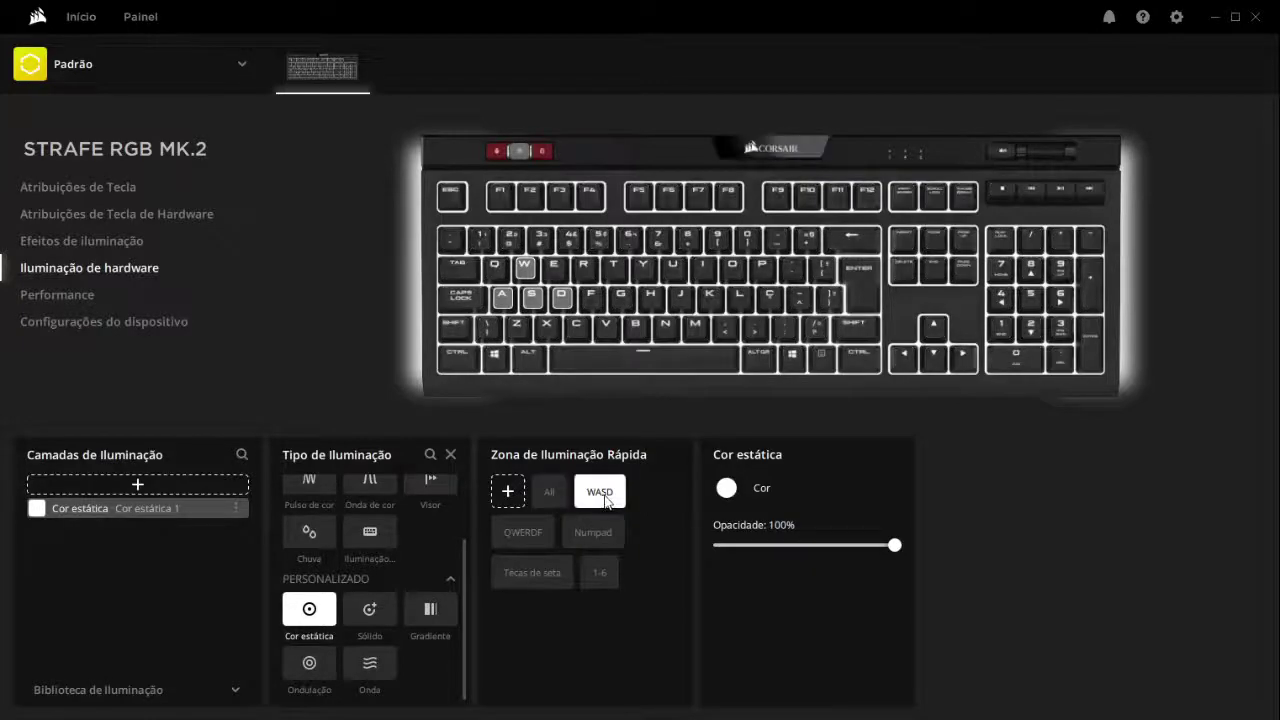
pyautogui.click(727, 488)
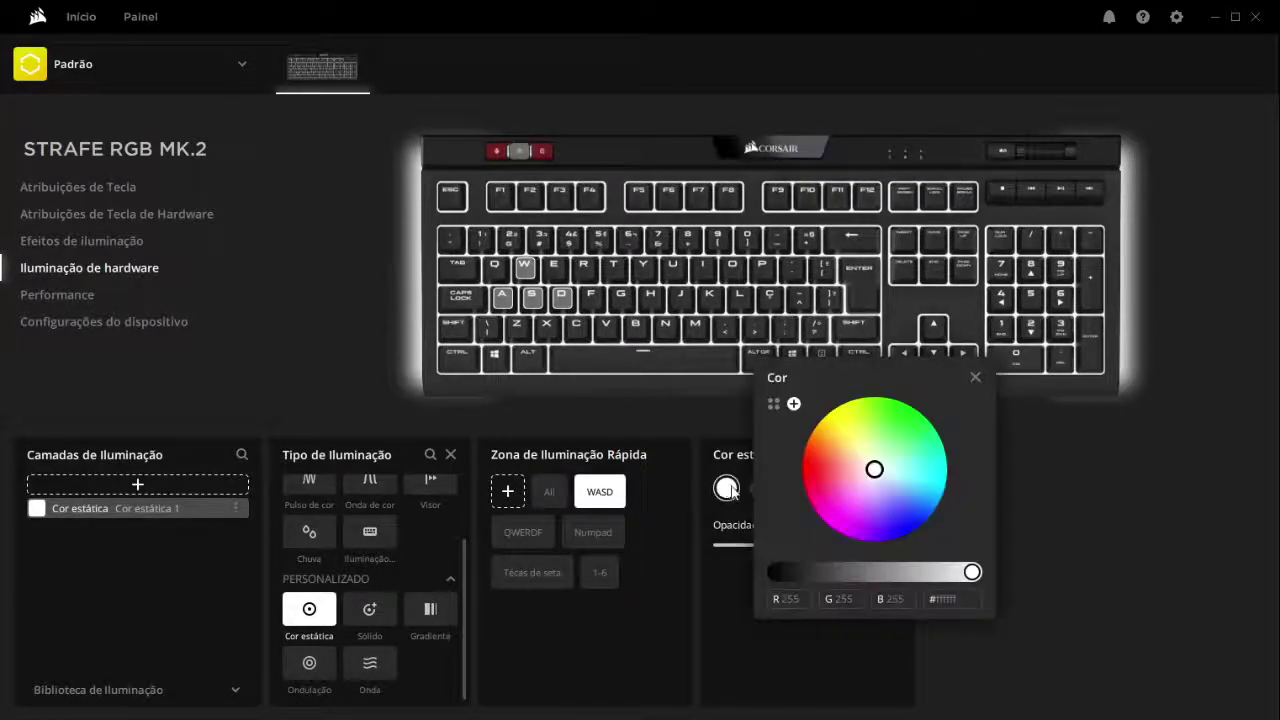
pyautogui.moveTo(823, 486); pyautogui.dragTo(791, 474)
pyautogui.click(718, 606)
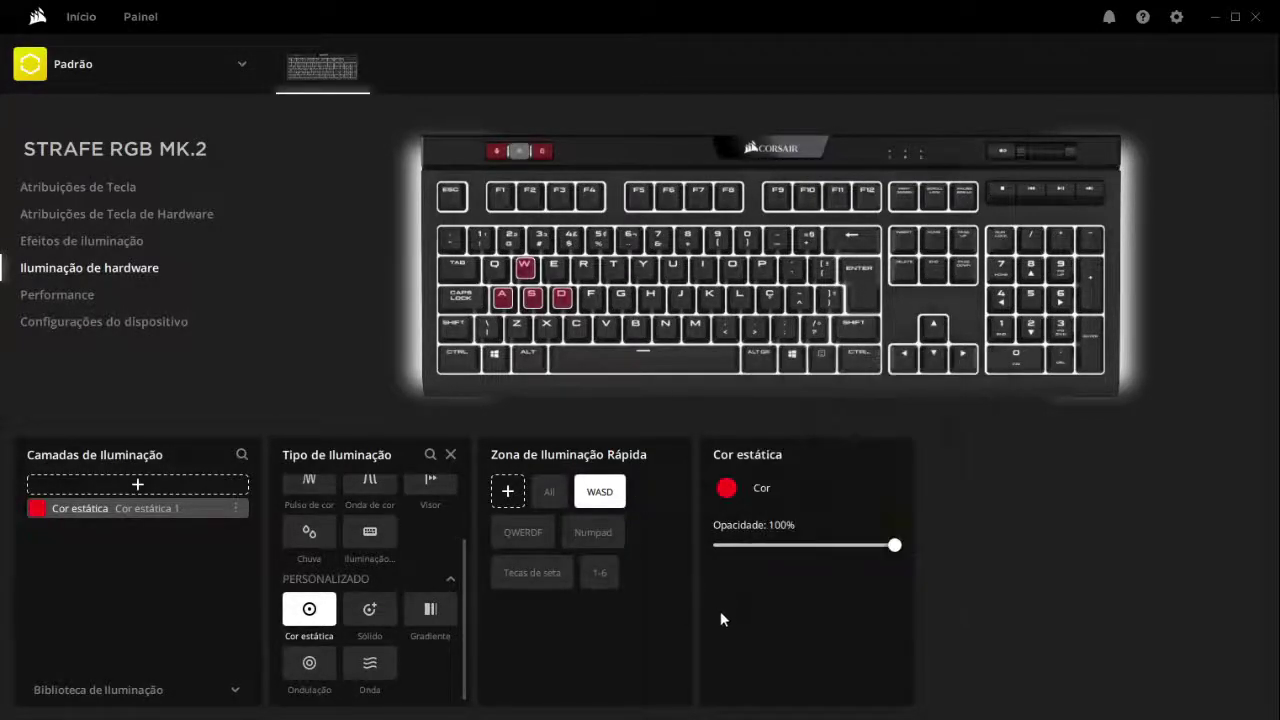
# - Include the Numpad zone in the Cor estática layer and set its color to green
pyautogui.click(601, 534)
pyautogui.click(767, 482)
pyautogui.click(888, 468)
pyautogui.moveTo(897, 468); pyautogui.dragTo(909, 417)
pyautogui.click(655, 573)
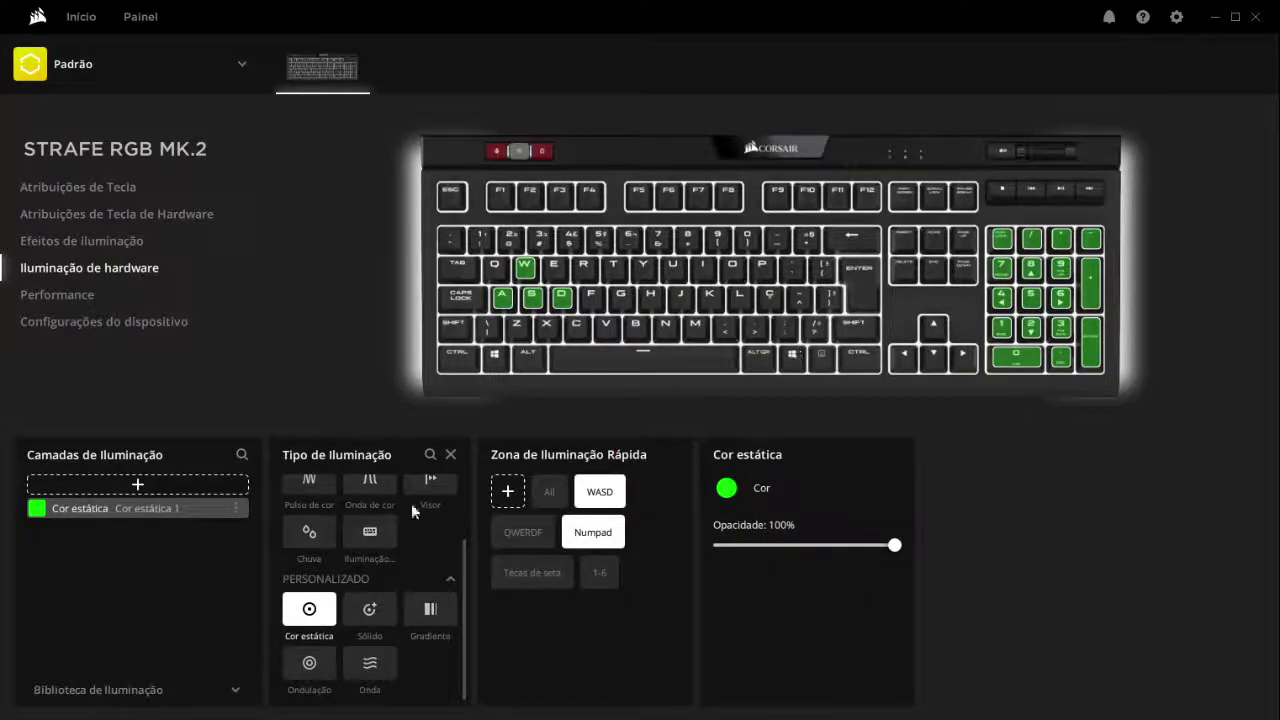
# - Remove the Numpad zone from the green Cor estática layer and add a separate Cor estática layer covering only the Numpad
pyautogui.click(594, 533)
pyautogui.click(75, 484)
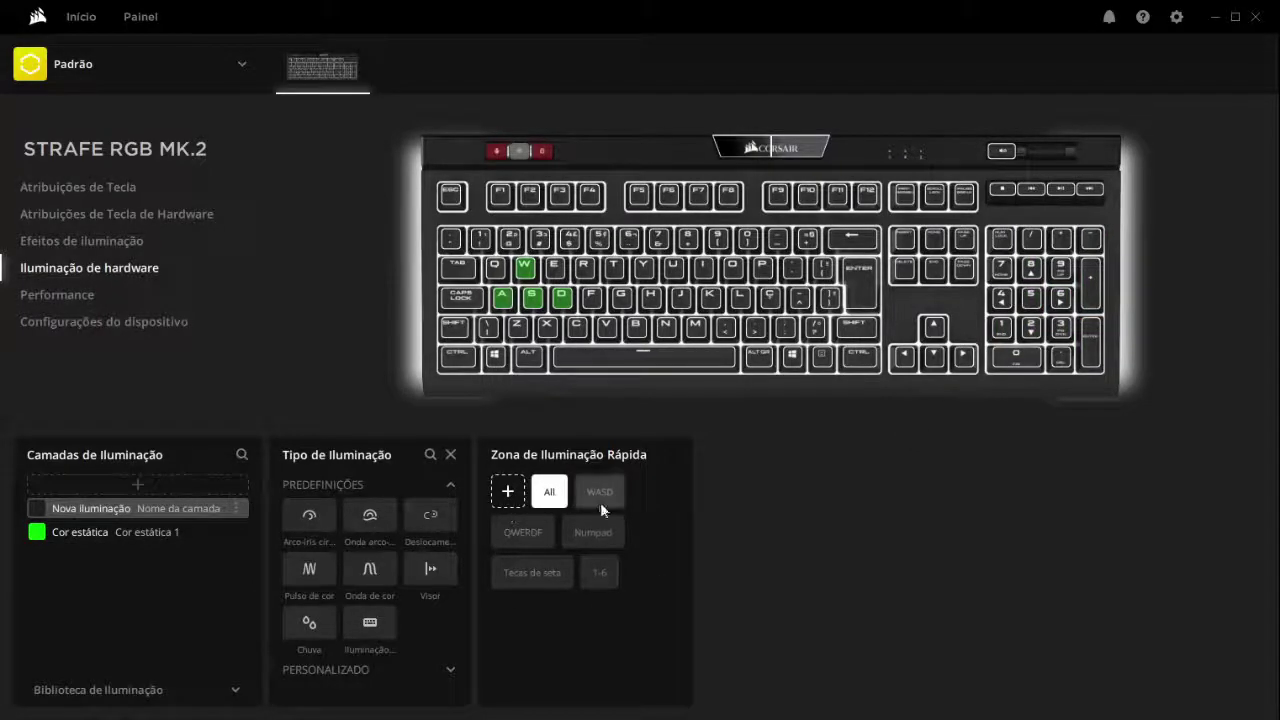
pyautogui.click(603, 545)
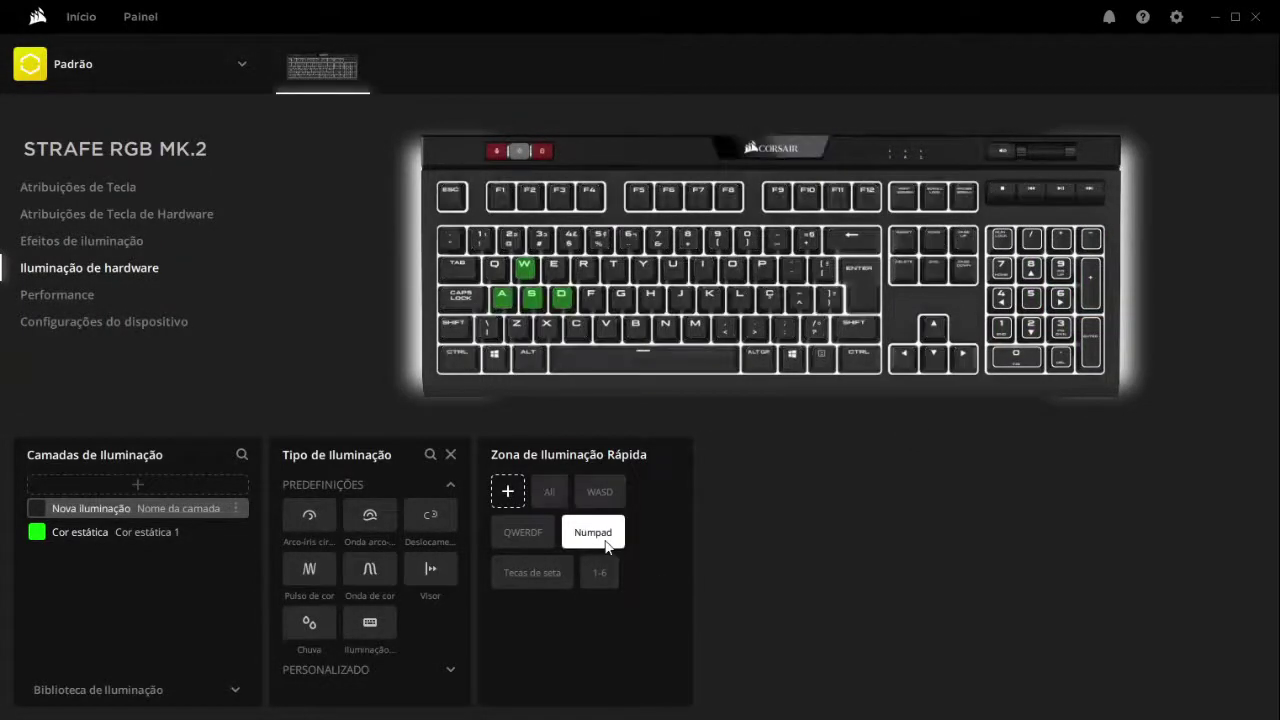
pyautogui.click(430, 664)
pyautogui.click(310, 608)
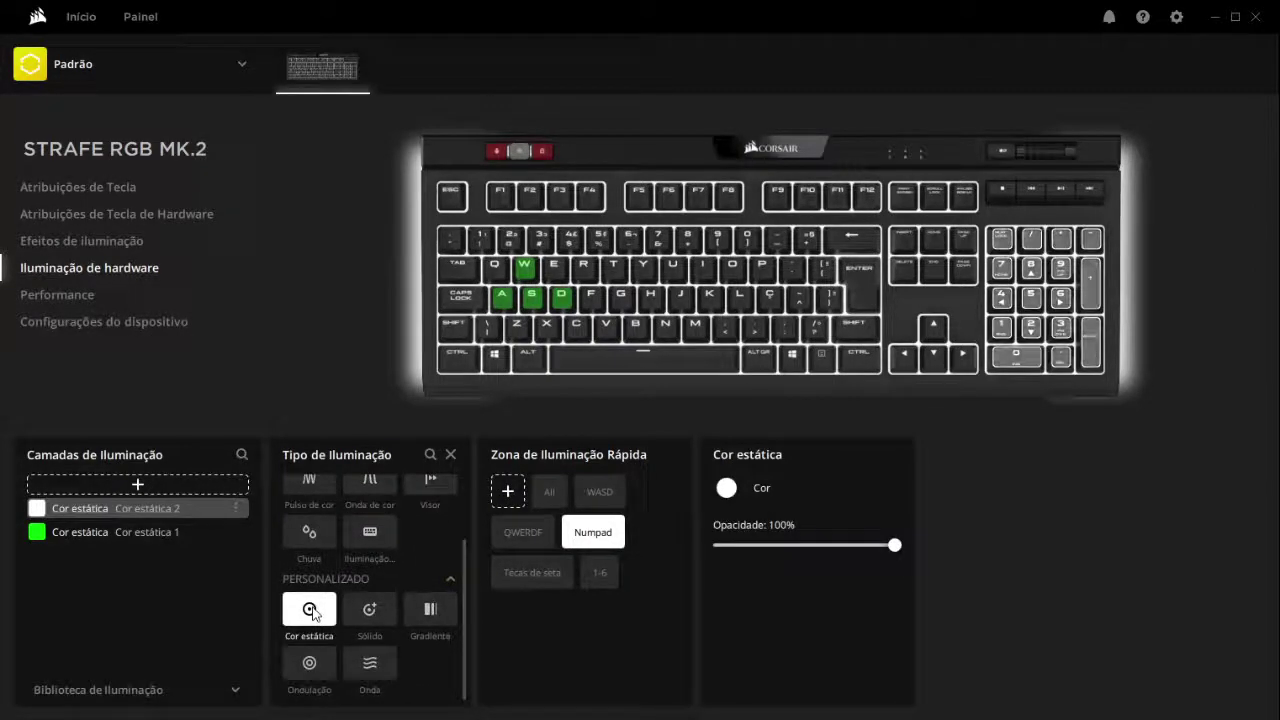
# - Set the Numpad layer's static color to blue
pyautogui.click(726, 487)
pyautogui.click(837, 477)
pyautogui.click(916, 460)
pyautogui.moveTo(916, 460); pyautogui.dragTo(908, 530)
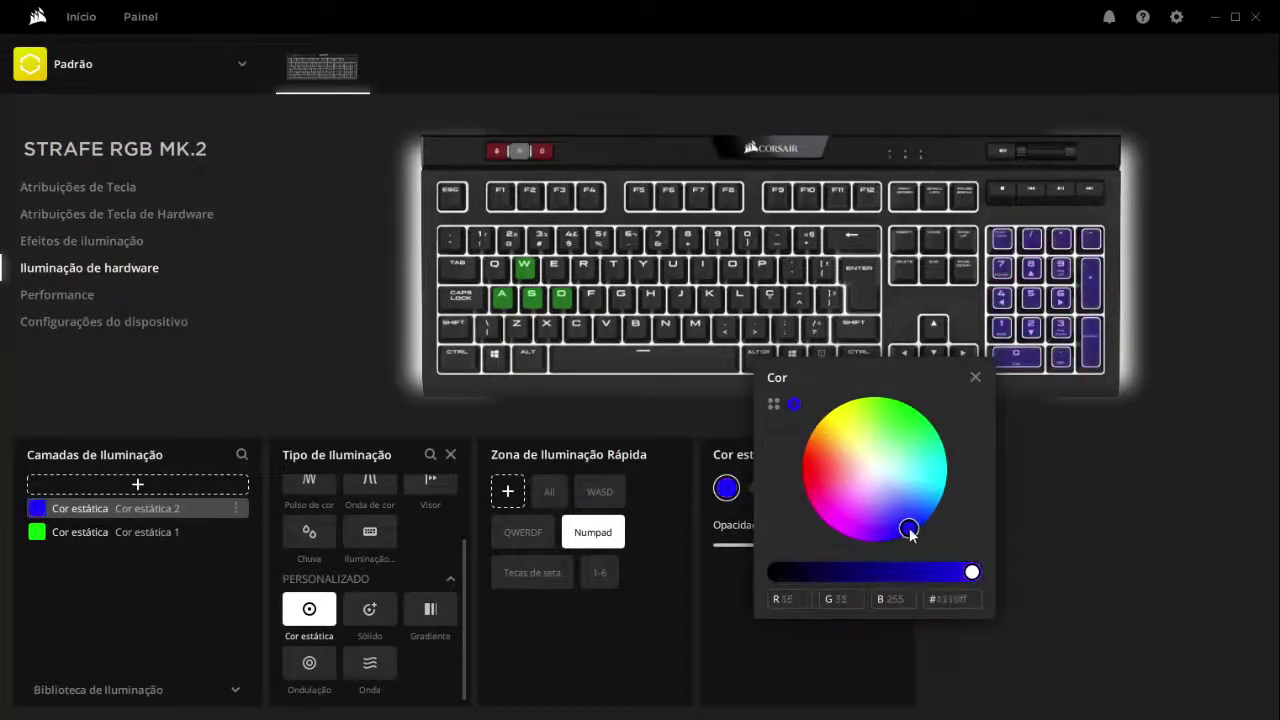
pyautogui.click(1044, 546)
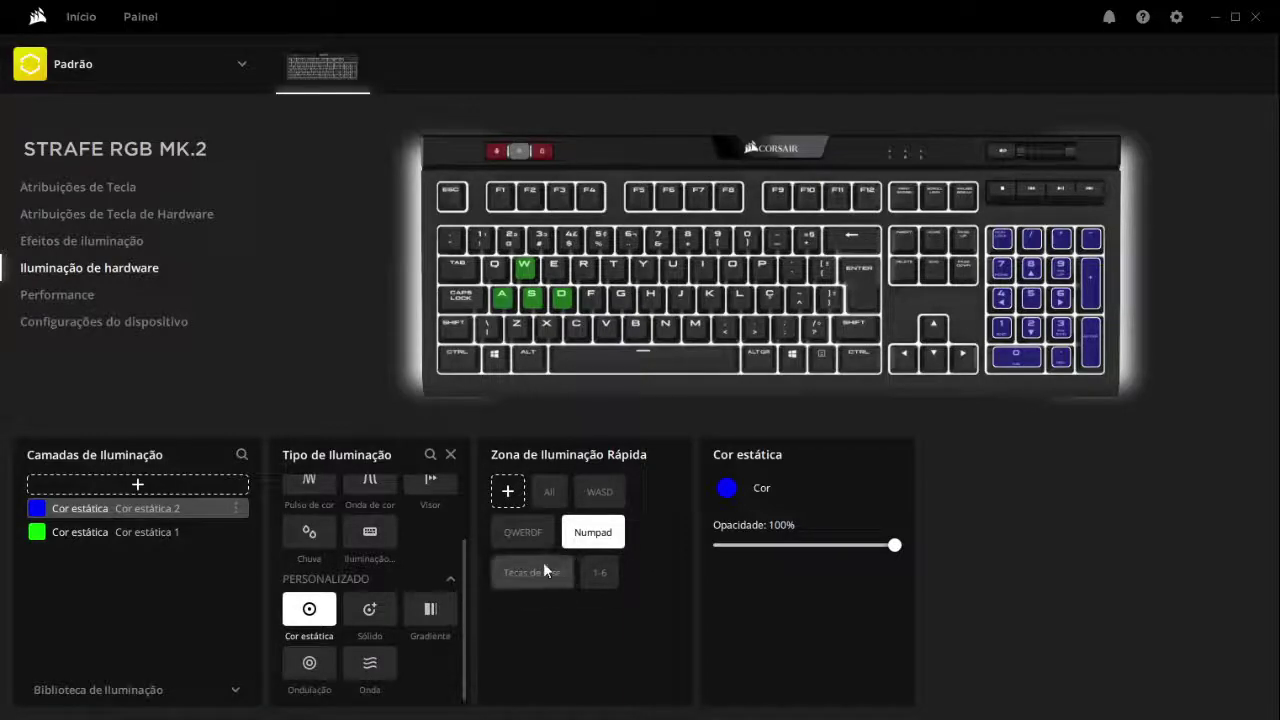
# - Add a hardware lighting layer of type Gradiente with color stops and clear its key selection
pyautogui.click(137, 485)
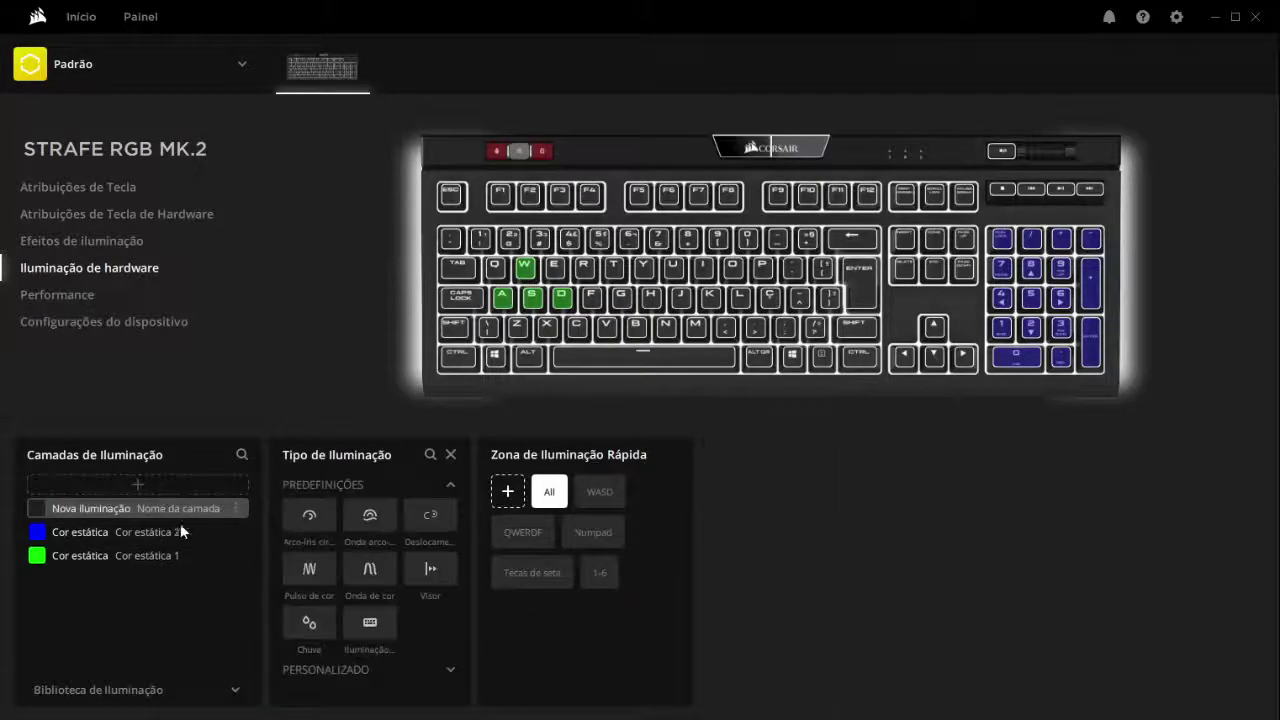
pyautogui.click(436, 662)
pyautogui.scroll(-2, 436, 624)
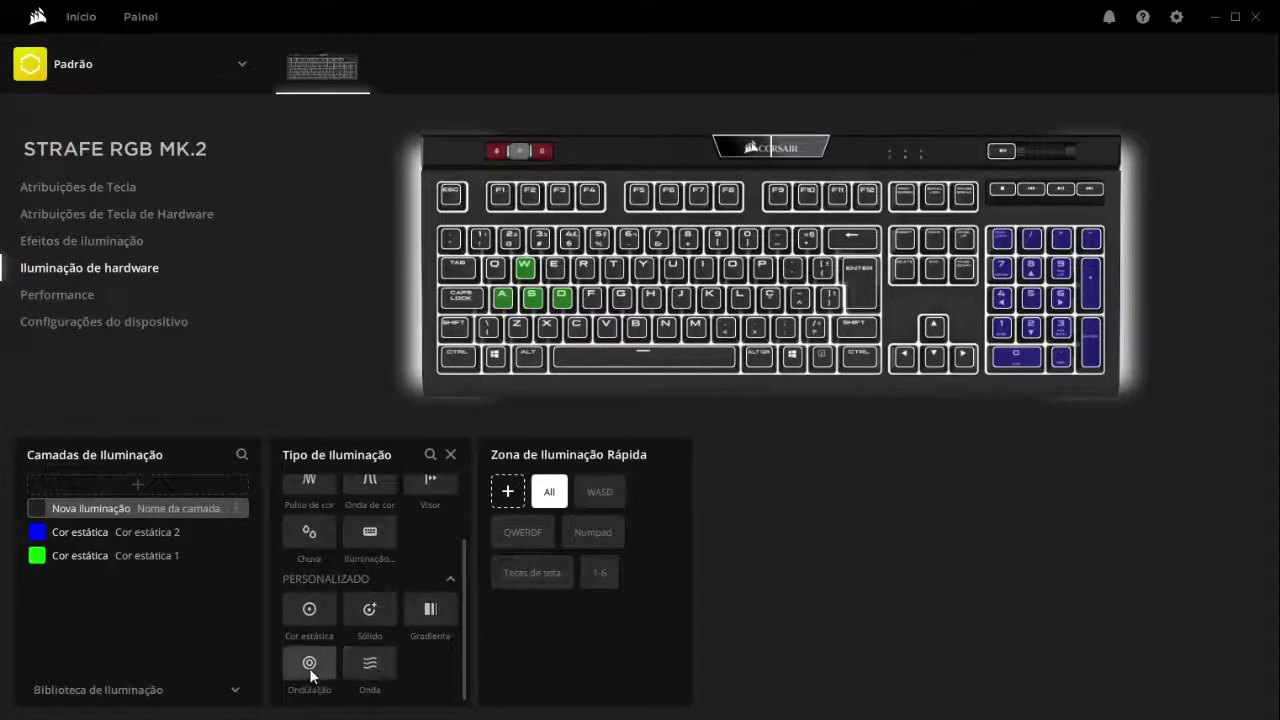
pyautogui.click(432, 609)
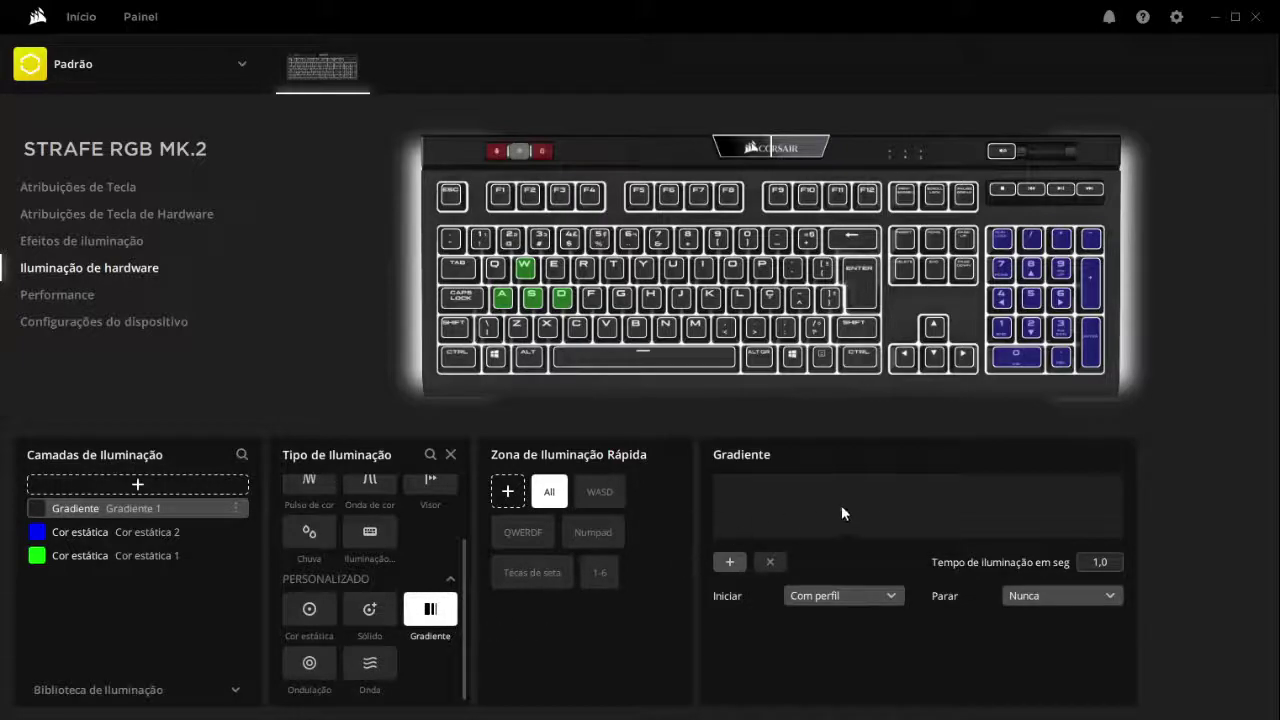
pyautogui.click(728, 563)
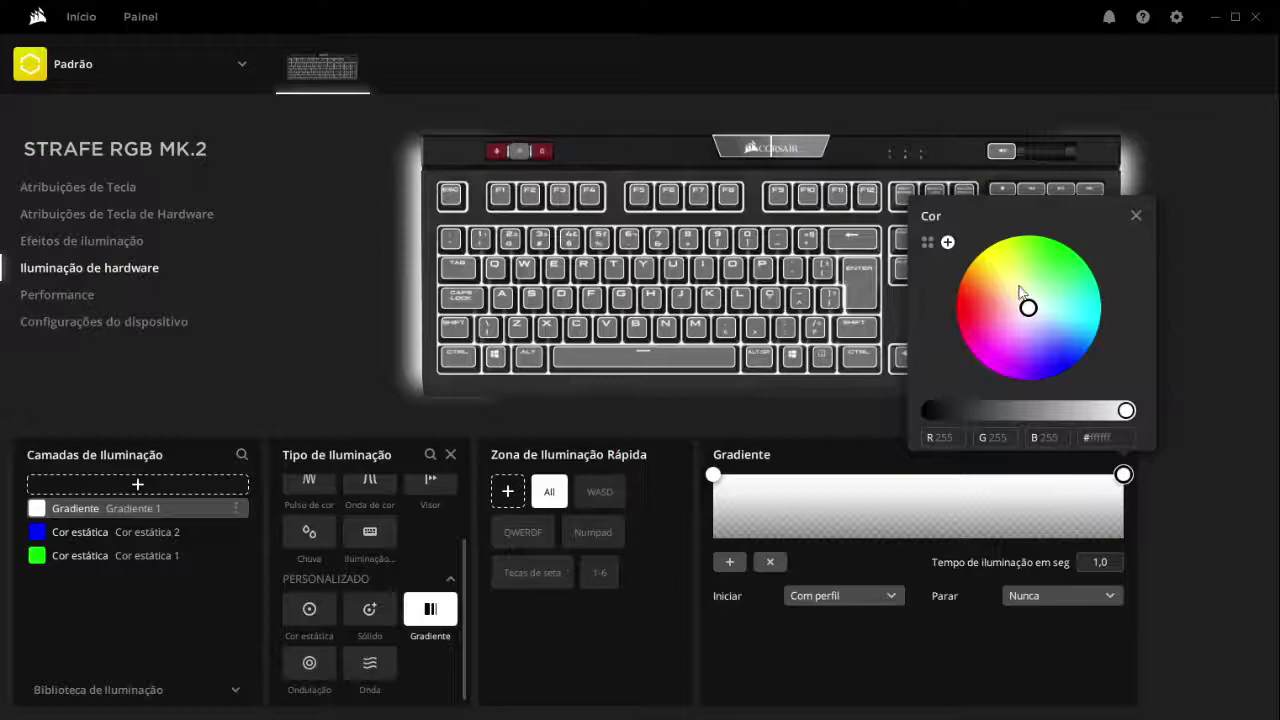
pyautogui.click(529, 496)
pyautogui.click(543, 492)
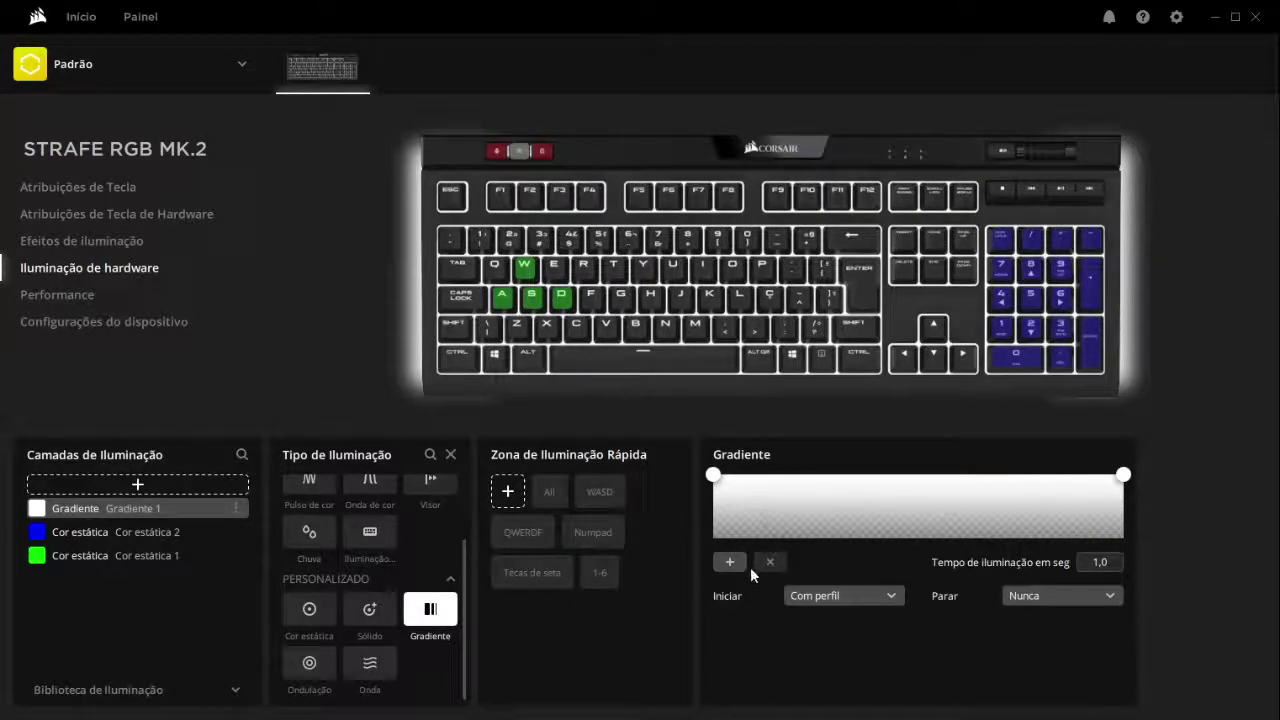
# - Set the gradient's start color to yellow and its end color to light green (#91ff61)
pyautogui.click(713, 476)
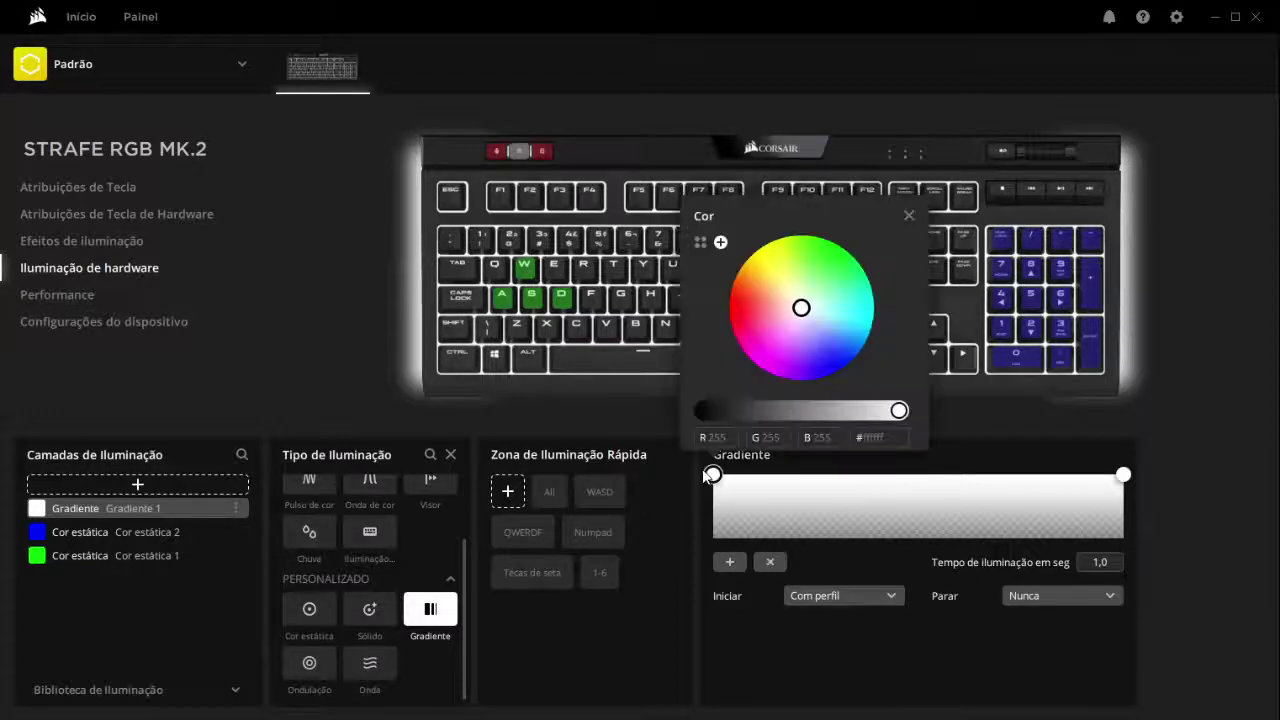
pyautogui.moveTo(801, 326); pyautogui.dragTo(765, 268)
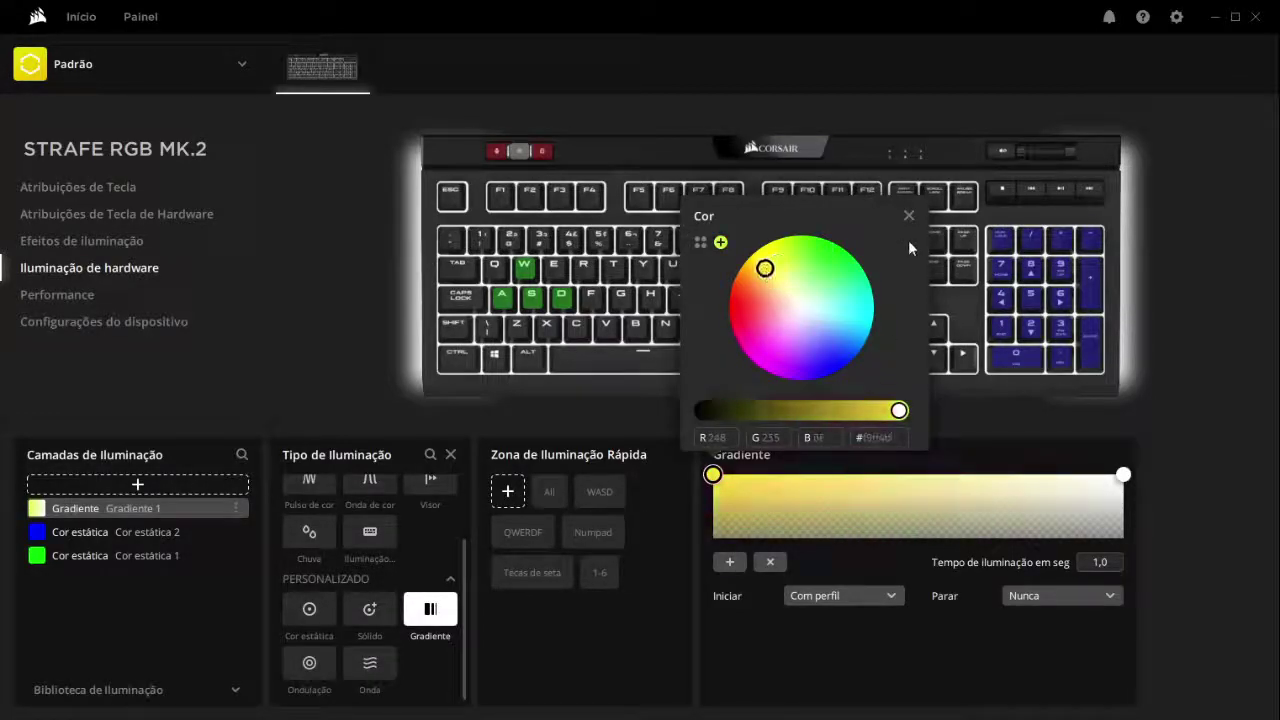
pyautogui.click(909, 216)
pyautogui.moveTo(1123, 474)
pyautogui.mouseDown()
pyautogui.moveTo(1123, 538)
pyautogui.moveTo(1123, 474)
pyautogui.mouseUp()
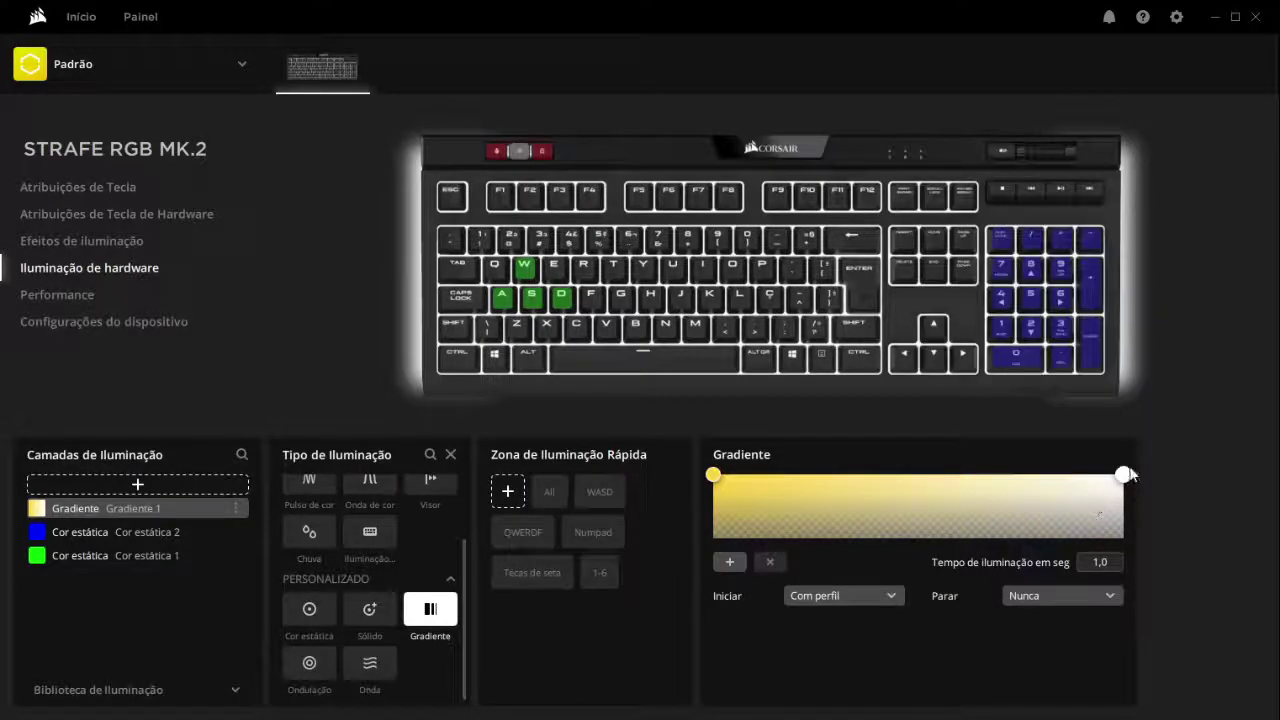
pyautogui.click(1123, 474)
pyautogui.moveTo(1029, 307); pyautogui.dragTo(1037, 264)
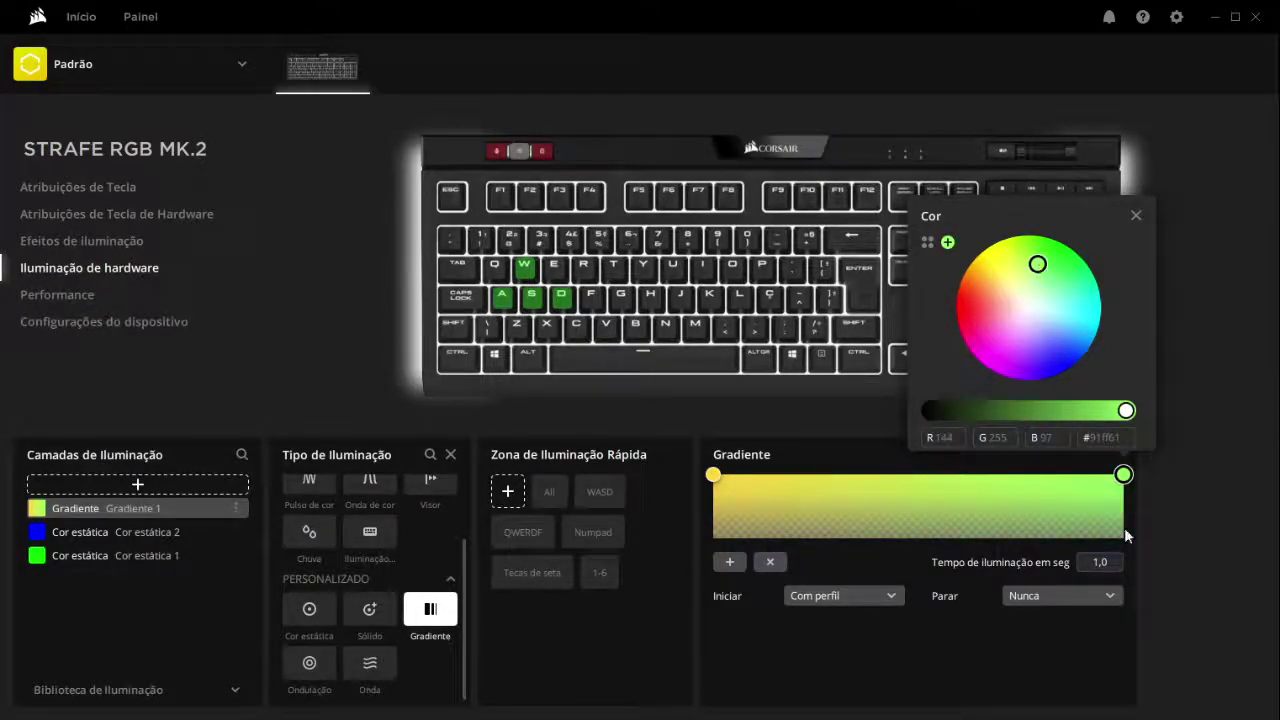
pyautogui.click(983, 662)
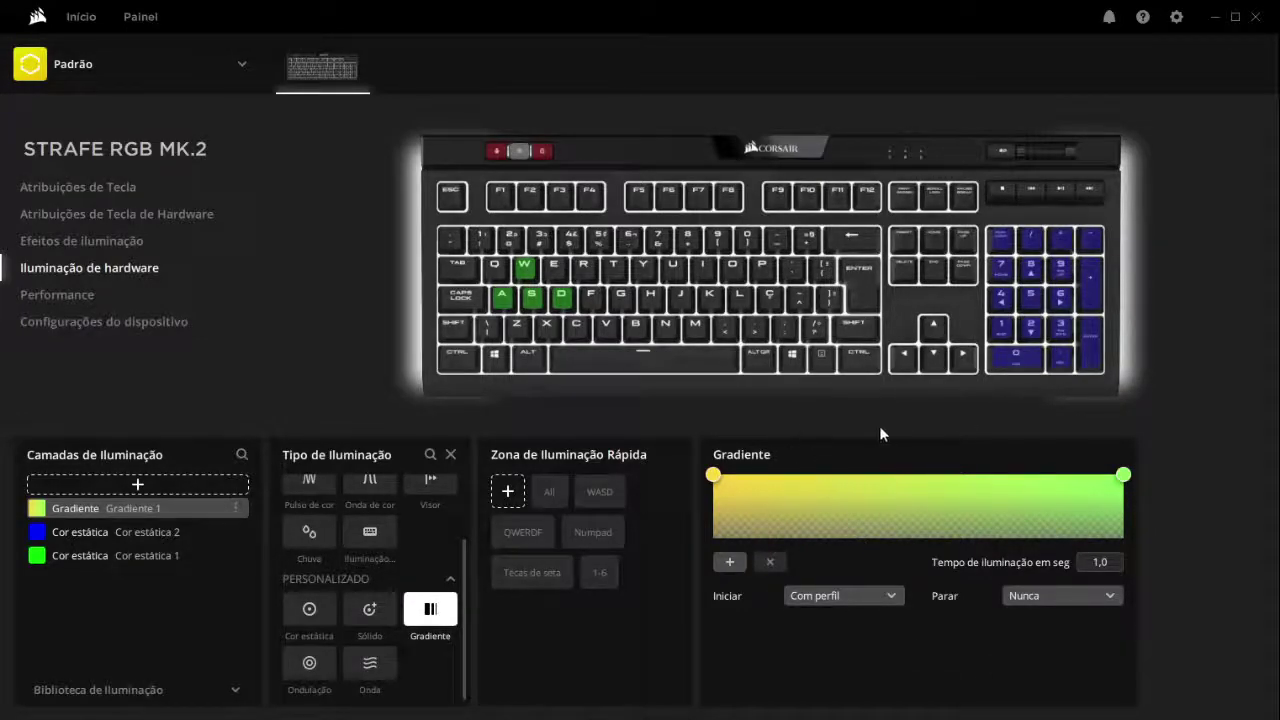
# - Apply the gradient layer to the central key block below F5–F8, including those function keys, and to the six navigation keys above the arrows
pyautogui.moveTo(628, 180); pyautogui.dragTo(790, 342)
pyautogui.click(820, 424)
pyautogui.moveTo(624, 184); pyautogui.dragTo(752, 342)
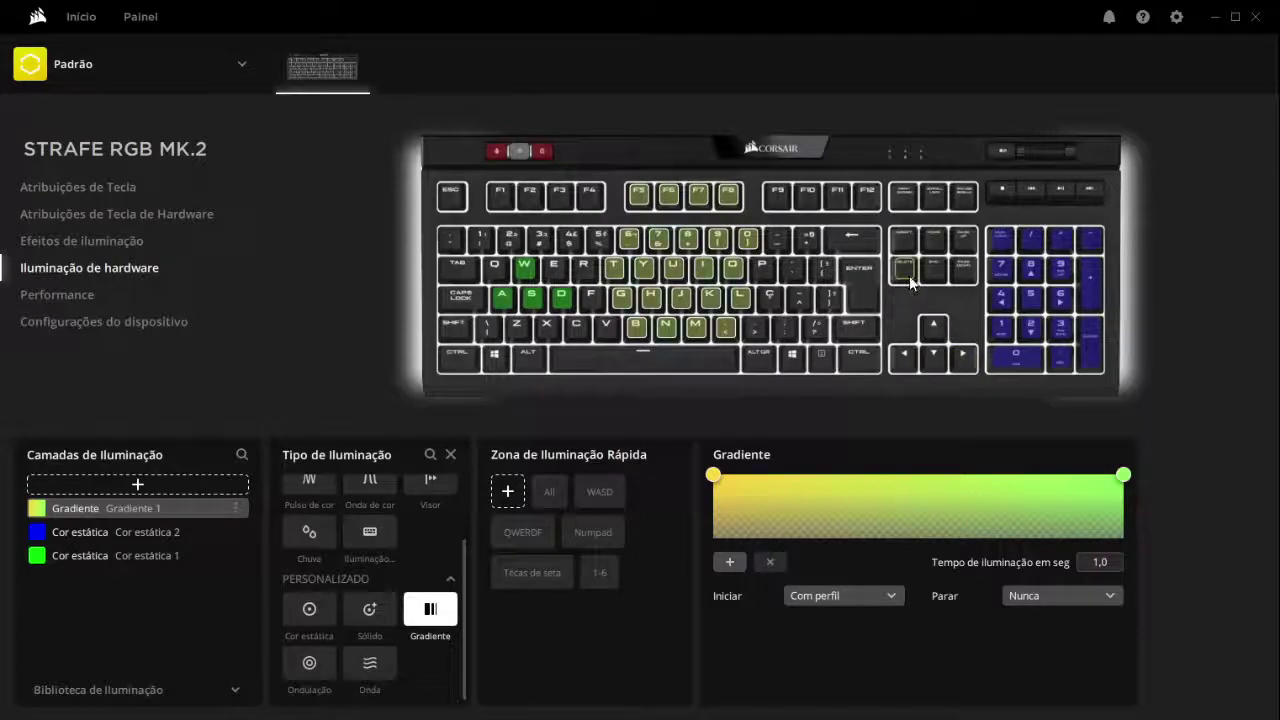
pyautogui.click(913, 243)
pyautogui.click(934, 241)
pyautogui.click(963, 240)
pyautogui.click(963, 268)
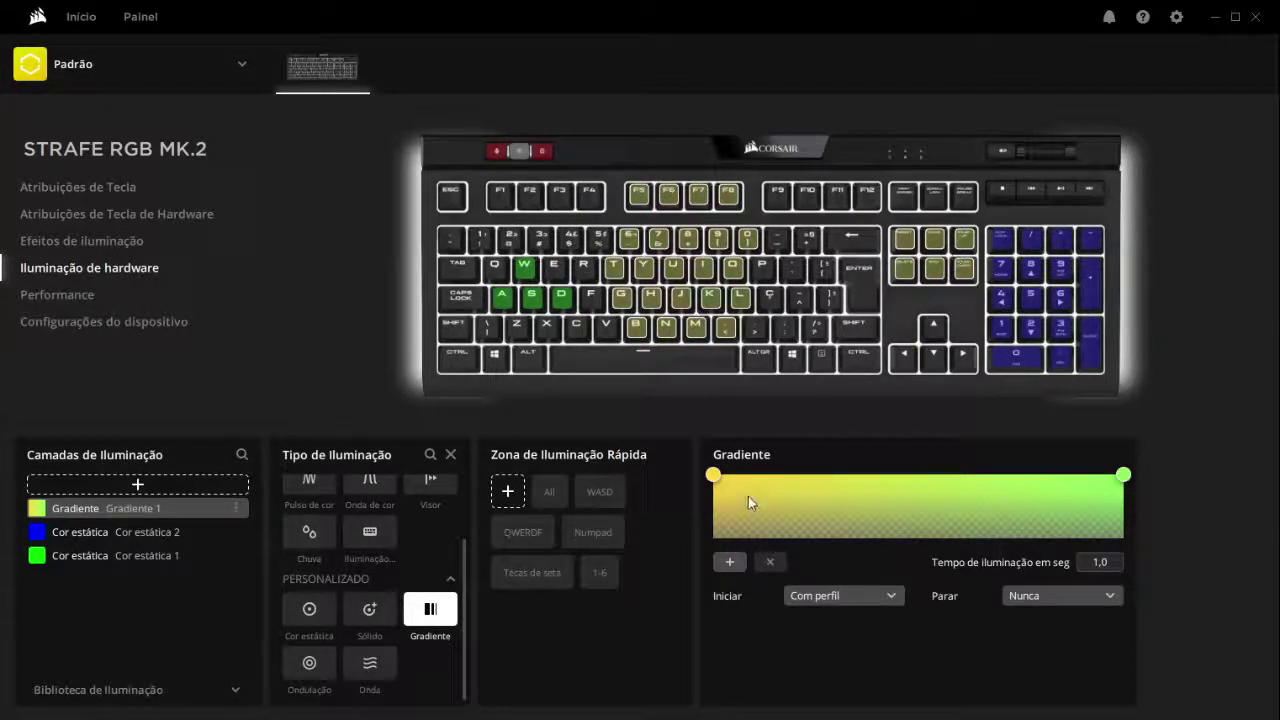
# - Set the gradient's lighting time to 9,0 seconds and its stop condition to Ao pressionar a tecla
pyautogui.click(1118, 562)
pyautogui.write('9,0')
pyautogui.click(1070, 597)
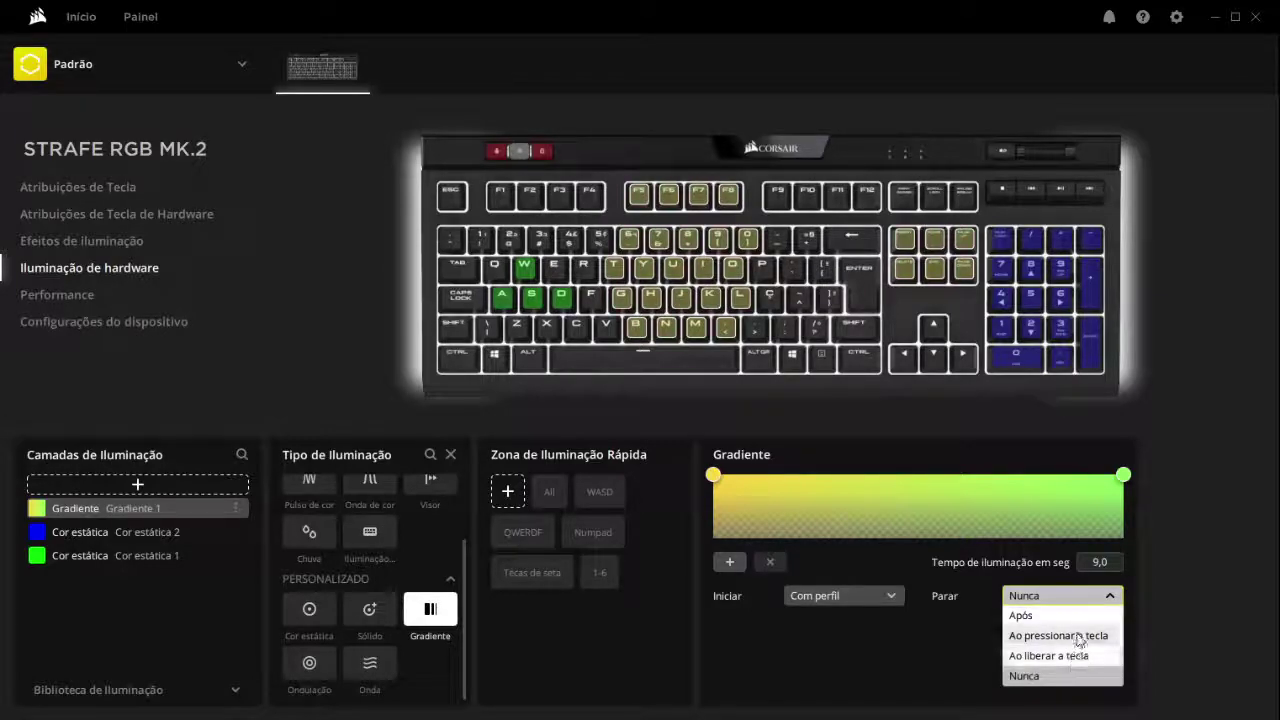
pyautogui.click(1078, 637)
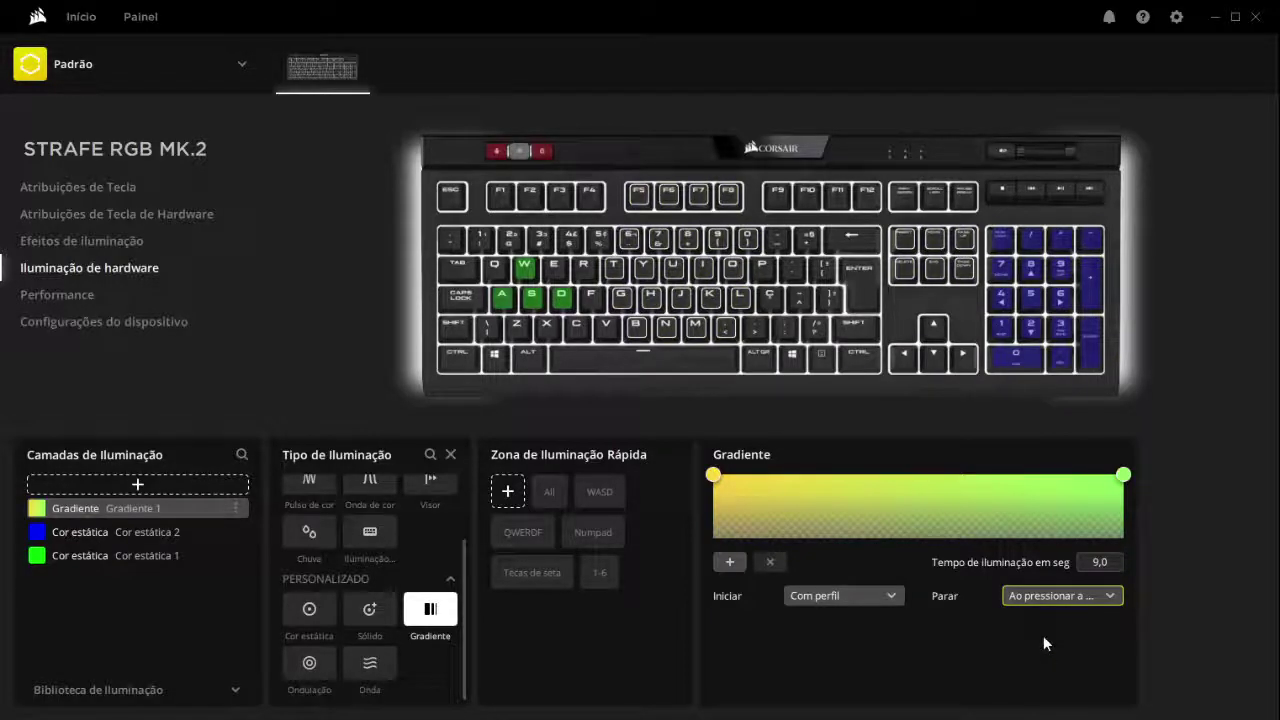
# - Compare the gradient's stop conditions Ao pressionar a tecla and Ao liberar a tecla, leaving it set to Ao liberar a tecla
pyautogui.click(1052, 596)
pyautogui.click(1057, 634)
pyautogui.click(1060, 597)
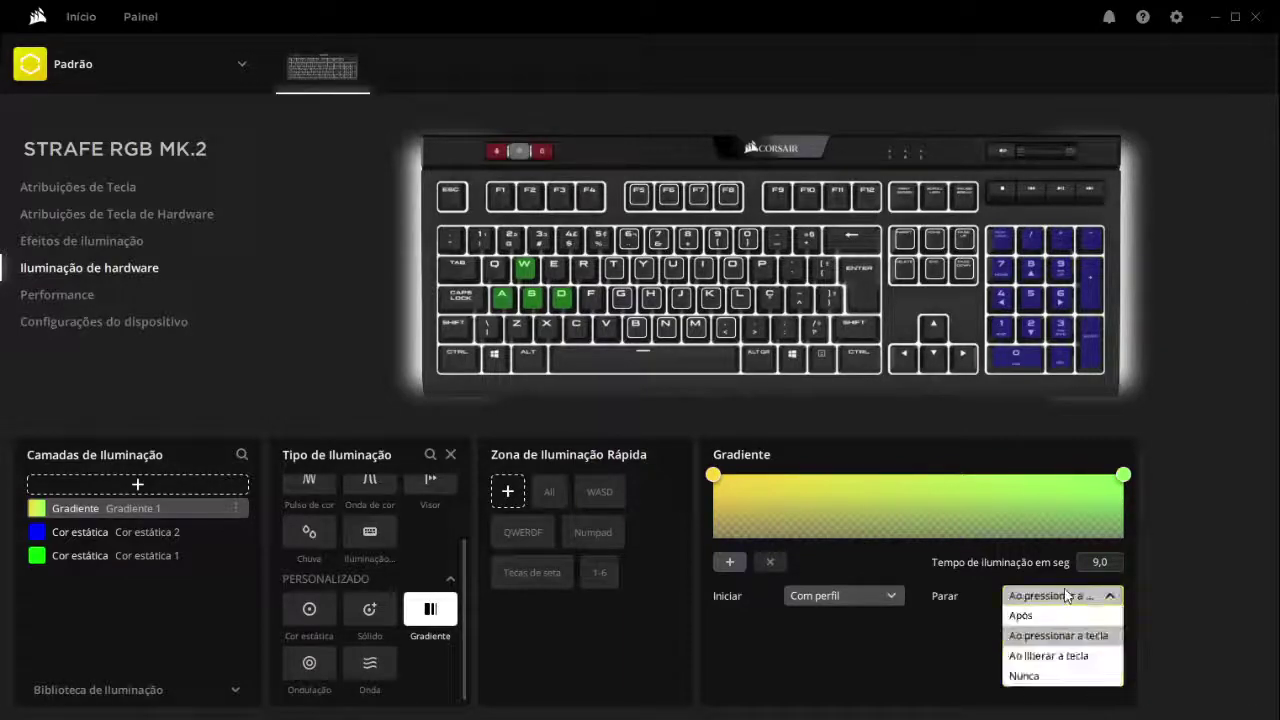
pyautogui.click(1061, 655)
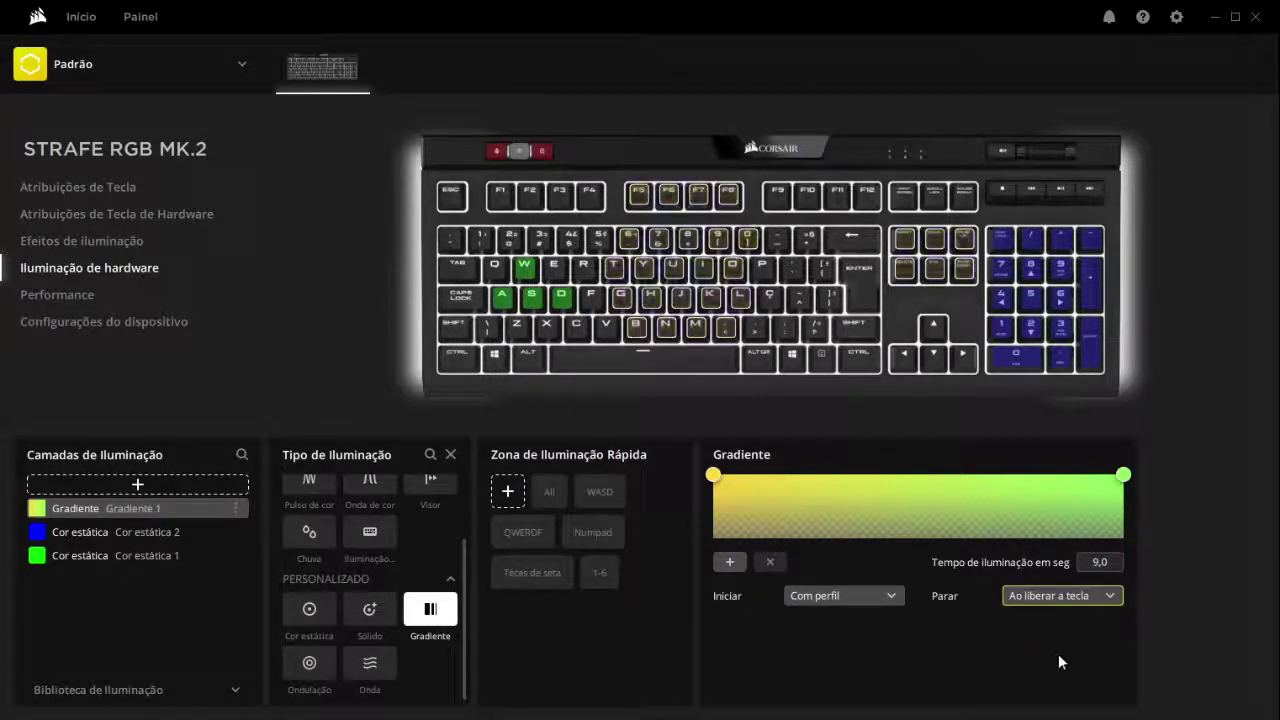
pyautogui.click(1058, 597)
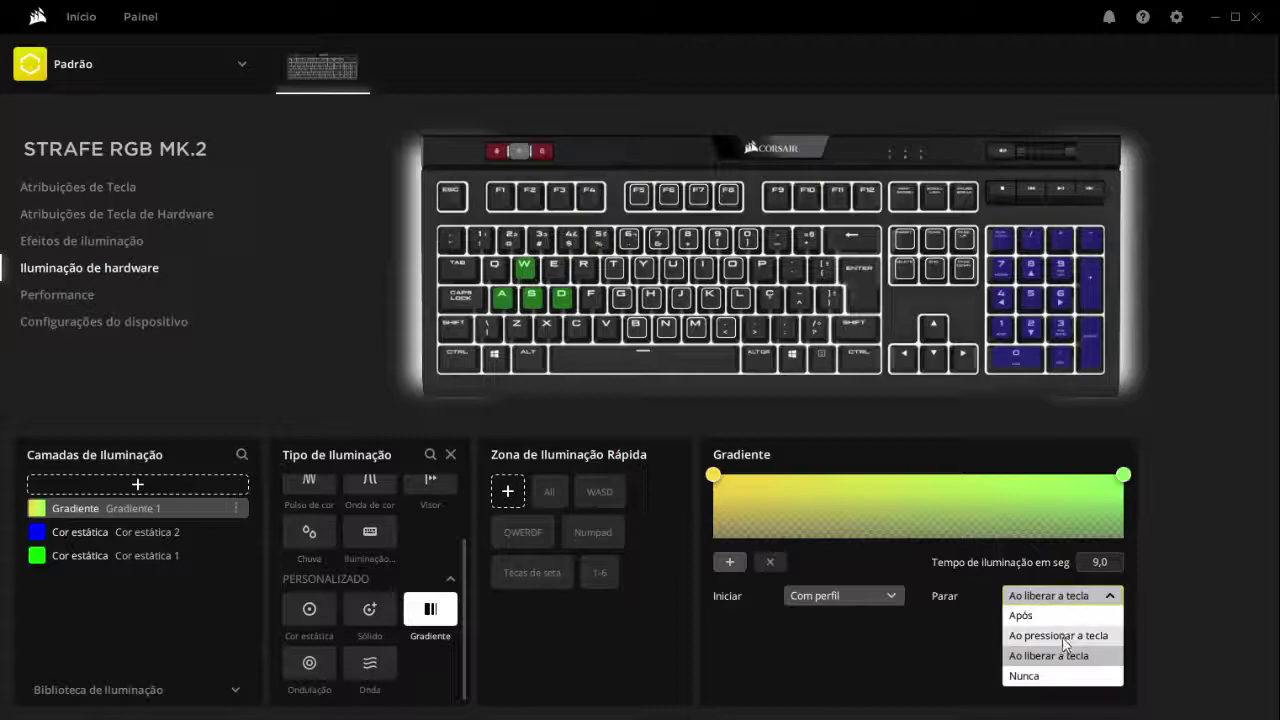
pyautogui.click(1062, 637)
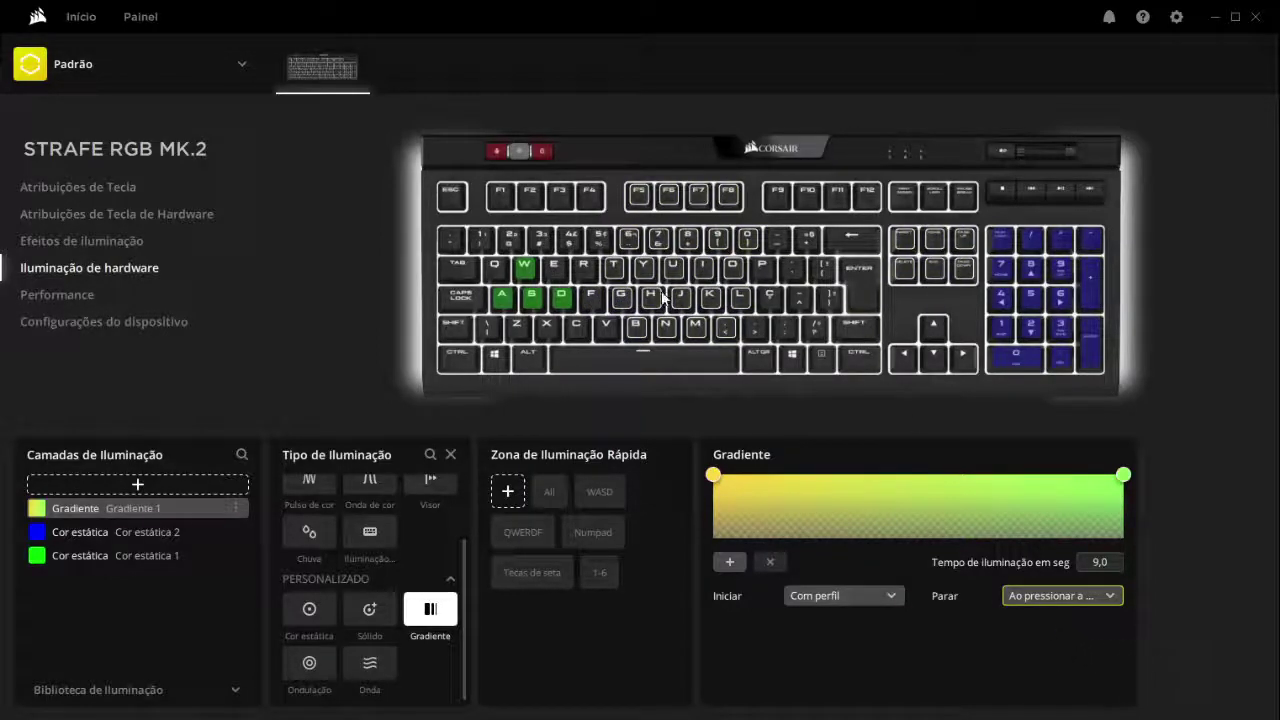
pyautogui.click(1082, 598)
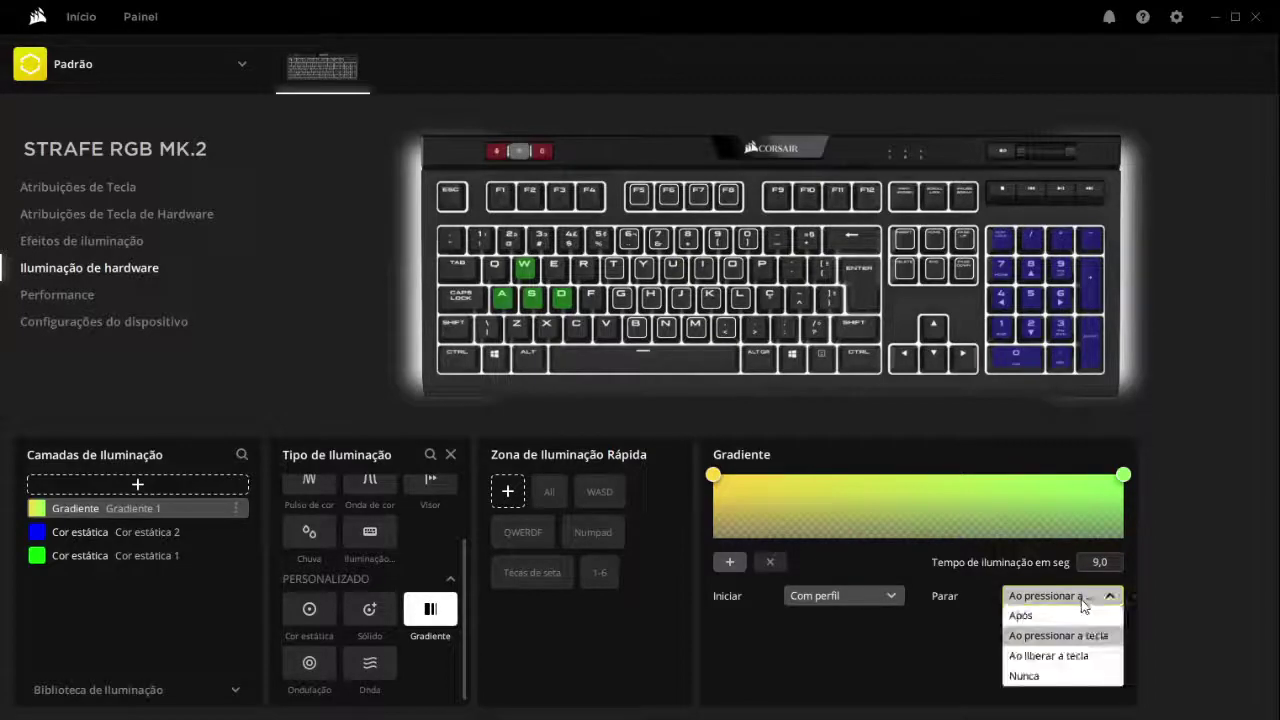
pyautogui.click(1098, 657)
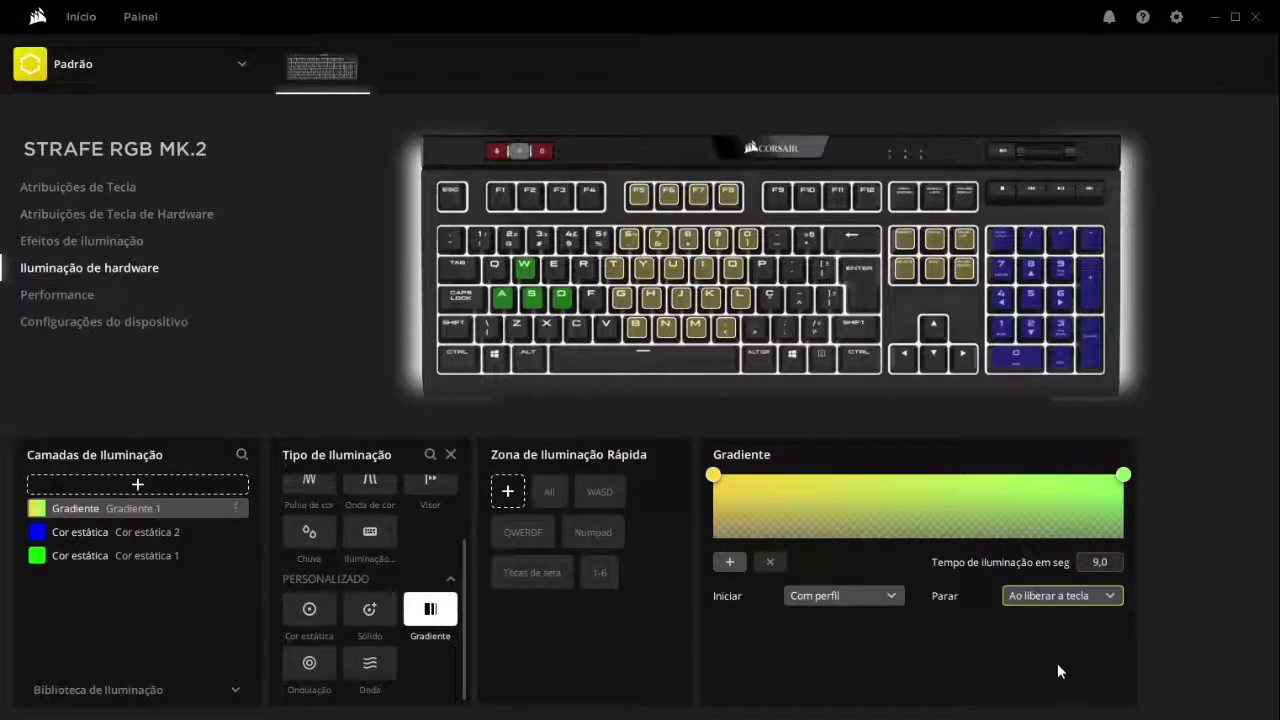
pyautogui.click(1058, 595)
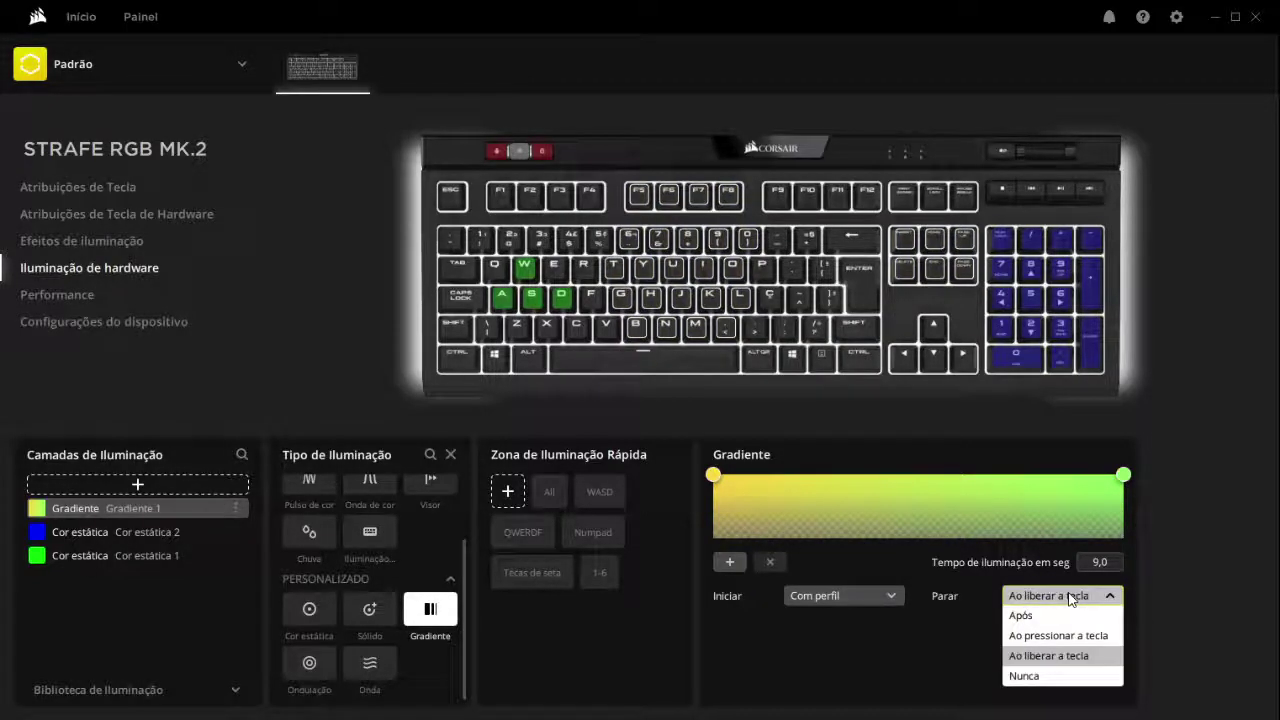
pyautogui.click(1071, 596)
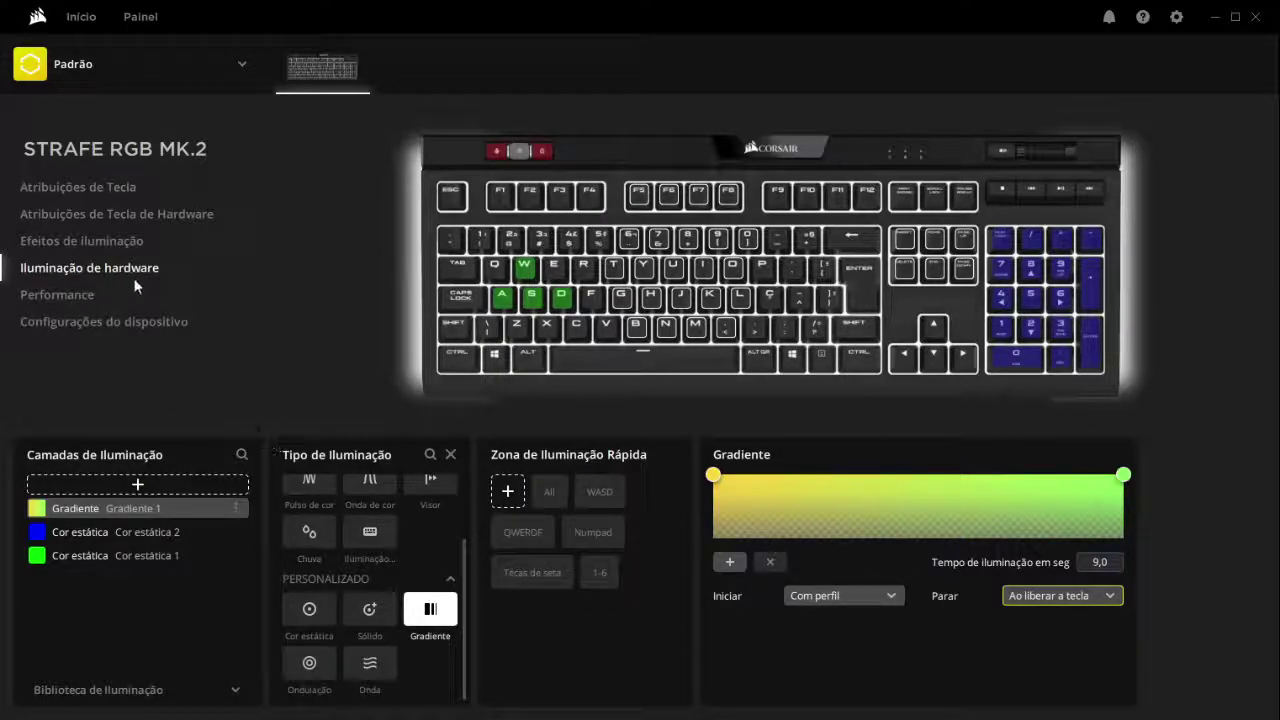
# - Add a new layer in Efeitos de iluminação using the Espectro Aquarela effect from Link de Iluminação
pyautogui.click(113, 240)
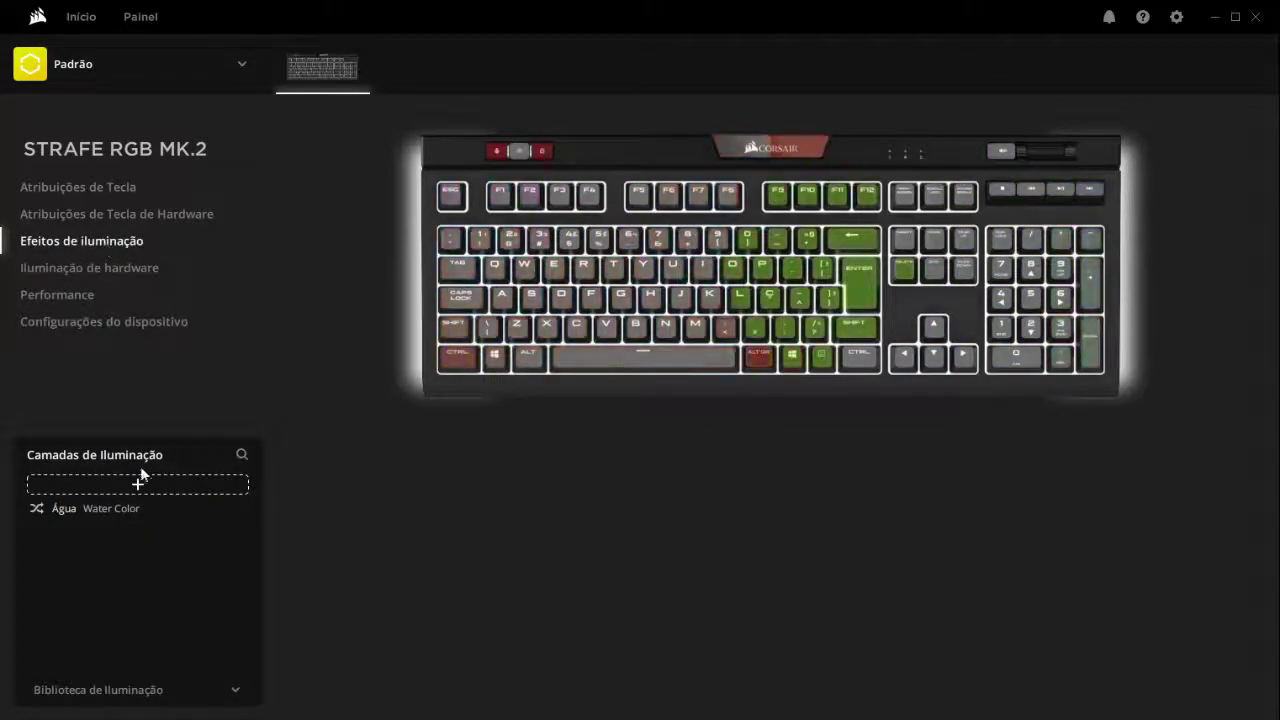
pyautogui.click(156, 484)
pyautogui.scroll(-3, 432, 587)
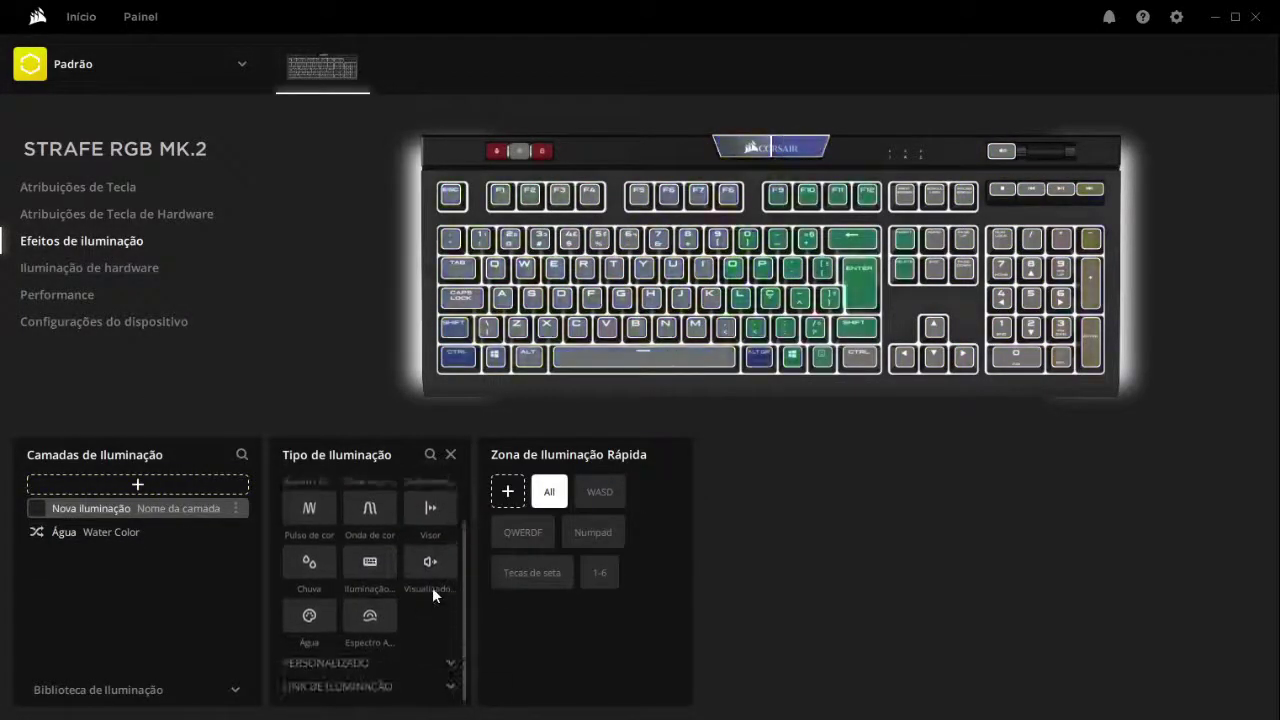
pyautogui.scroll(-3, 430, 600)
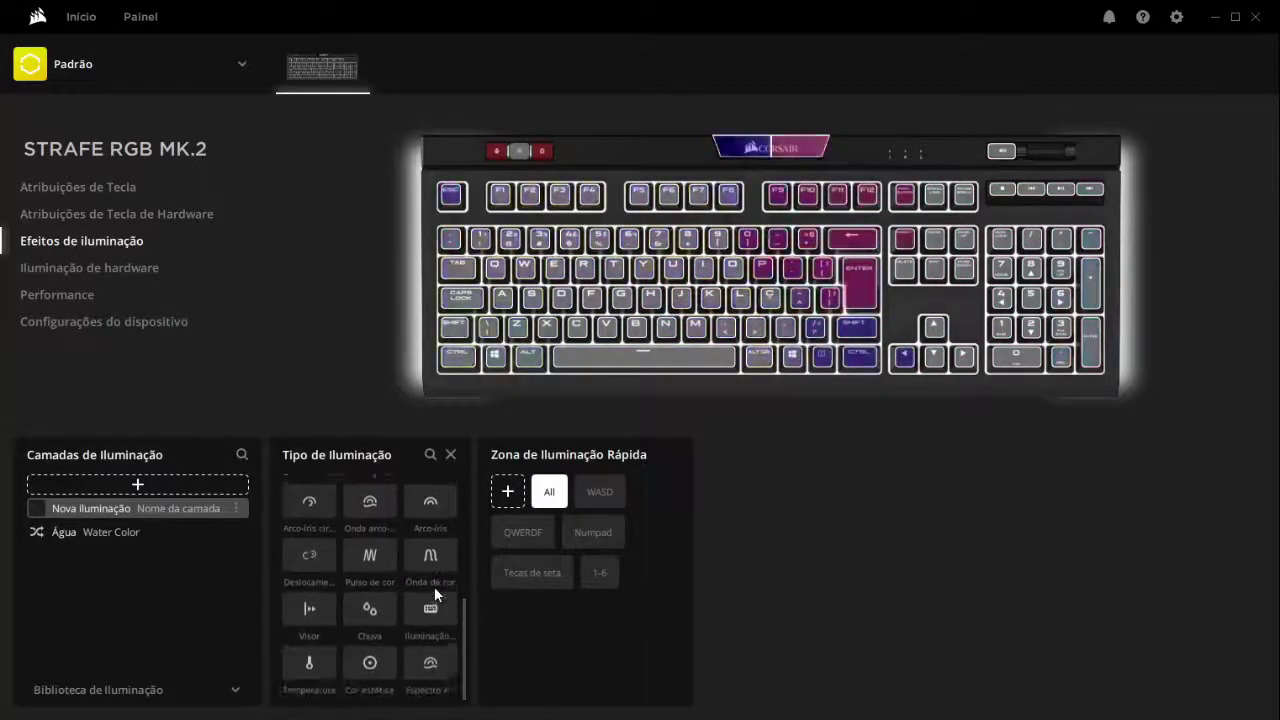
pyautogui.click(420, 670)
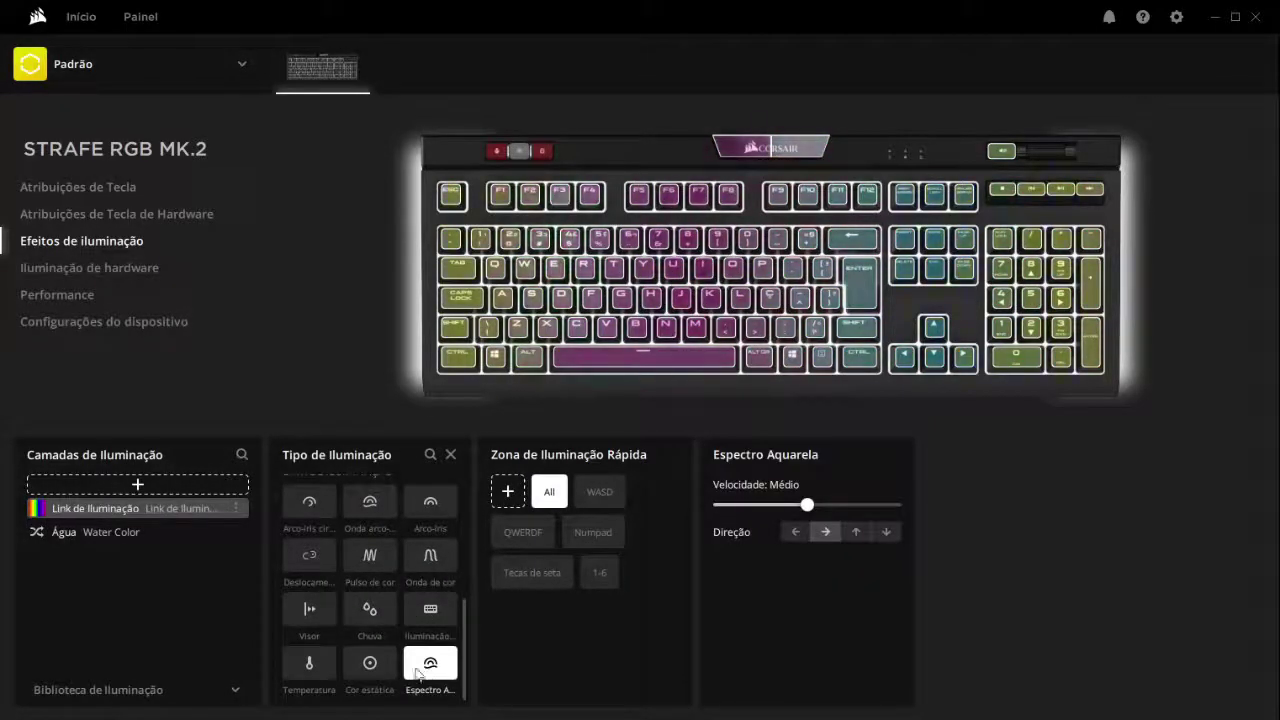
# - Try the linked Chuva effect and the Iluminação de digitação preset on the new layer
pyautogui.click(369, 608)
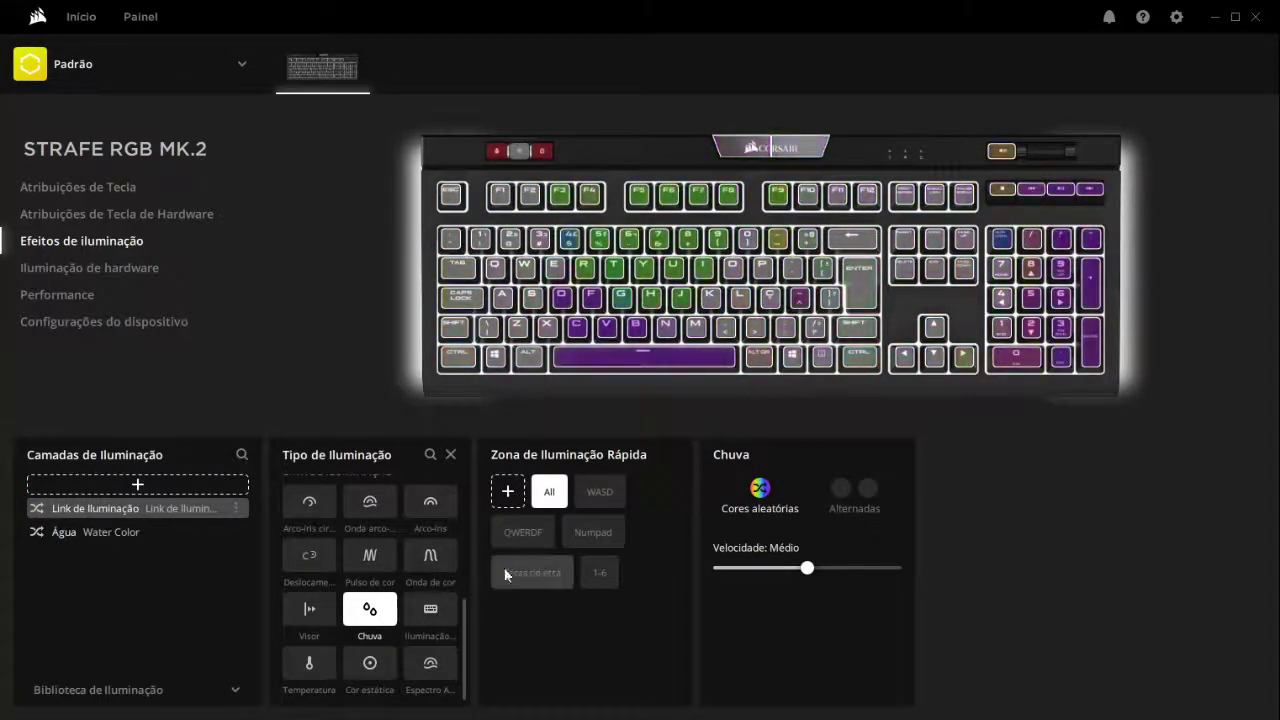
pyautogui.scroll(-3, 390, 588)
pyautogui.click(431, 612)
pyautogui.scroll(5, 383, 591)
pyautogui.click(376, 621)
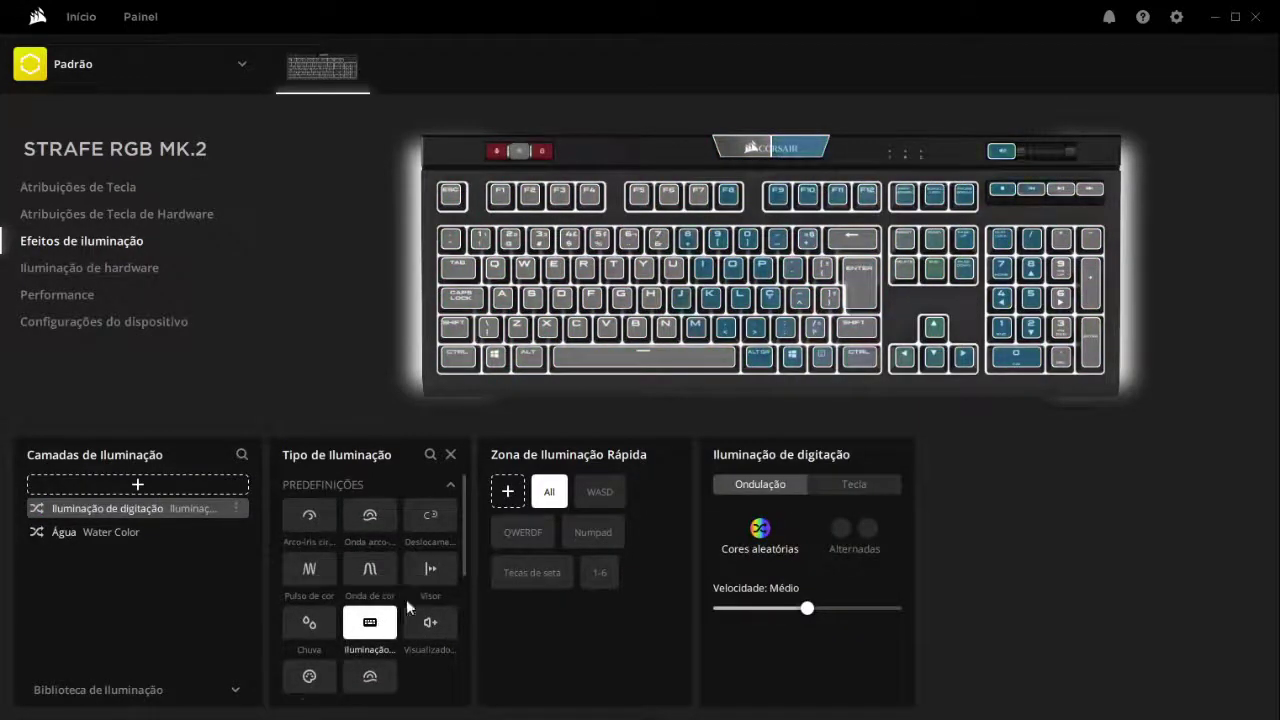
# - Change the new lighting effects layer to the Visor preset
pyautogui.click(438, 494)
pyautogui.click(441, 509)
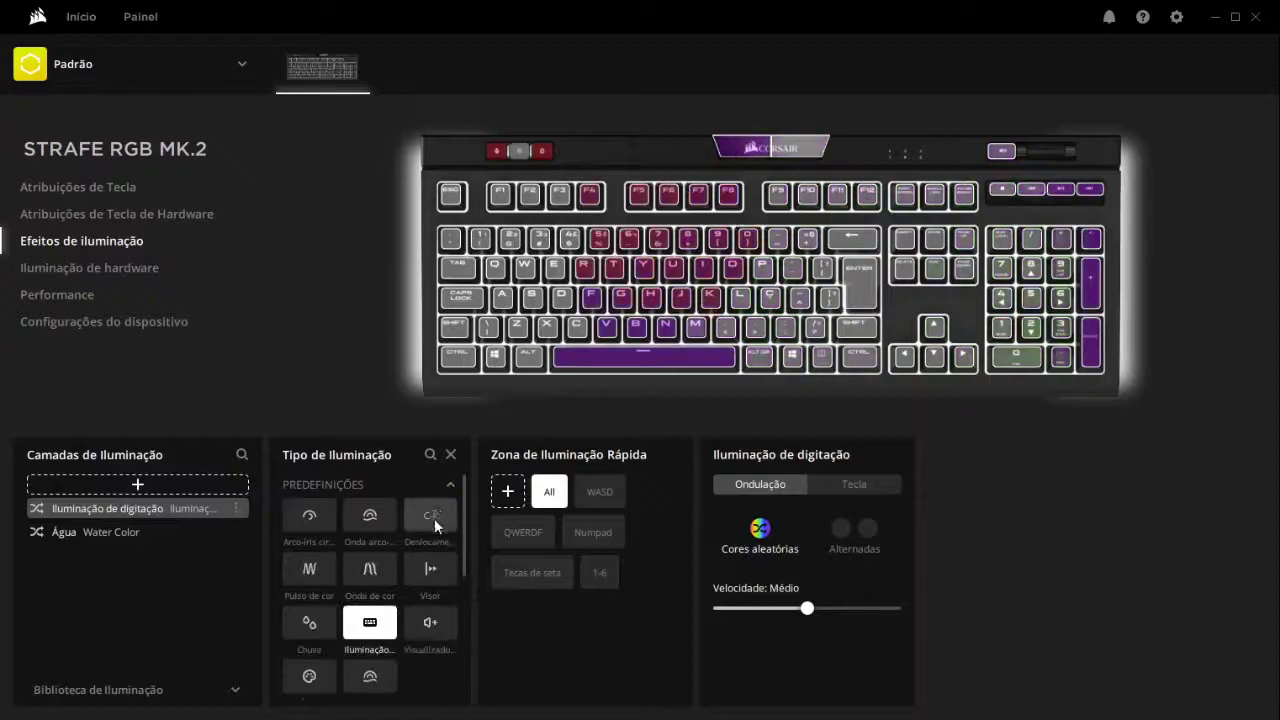
pyautogui.click(430, 568)
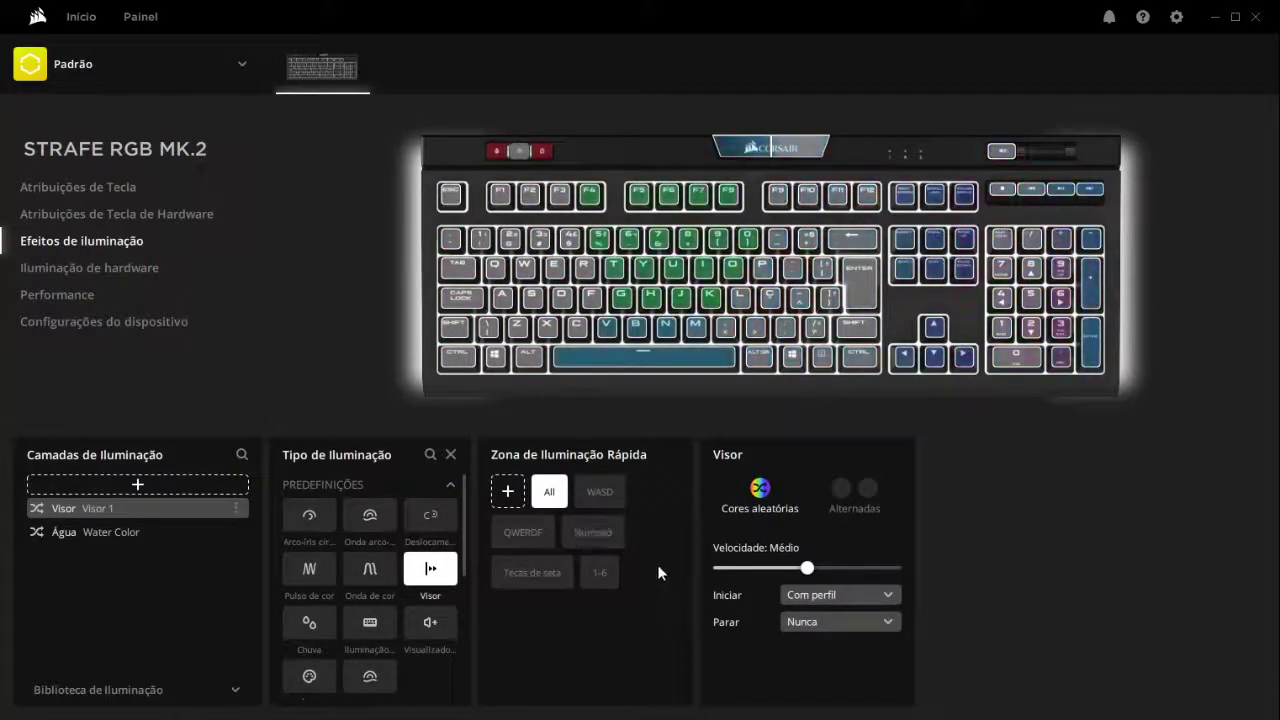
# - Try the Chuva preset and the Personalizado effects Cor estática and Onda on the new layer, leaving it set to Ondulação
pyautogui.click(309, 622)
pyautogui.scroll(-1, 392, 557)
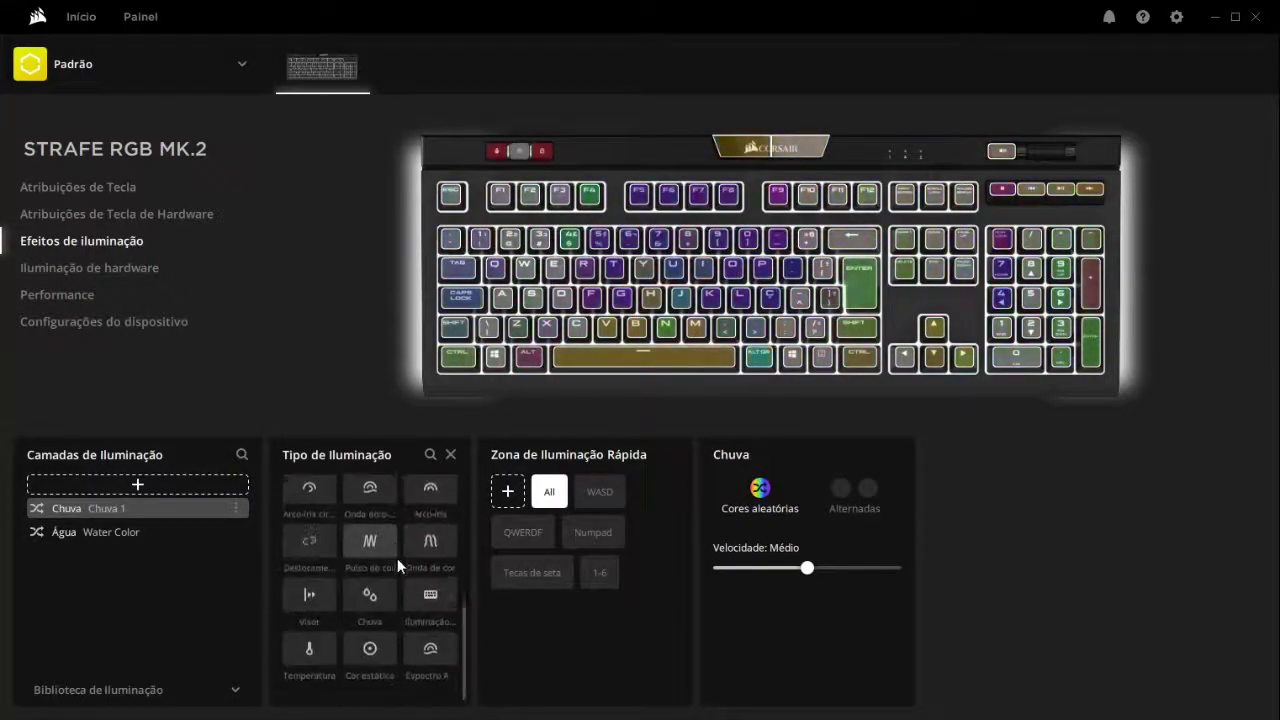
pyautogui.scroll(-3, 383, 594)
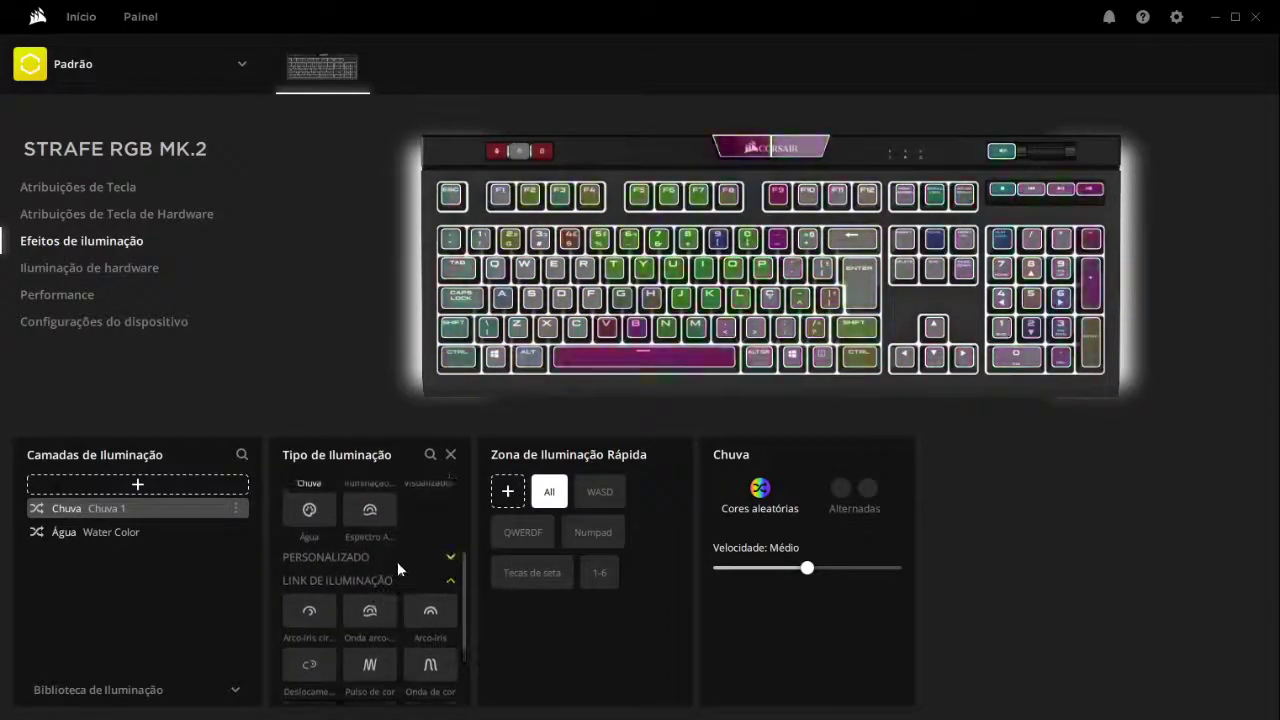
pyautogui.click(401, 555)
pyautogui.scroll(-2, 402, 555)
pyautogui.scroll(2, 437, 519)
pyautogui.click(330, 597)
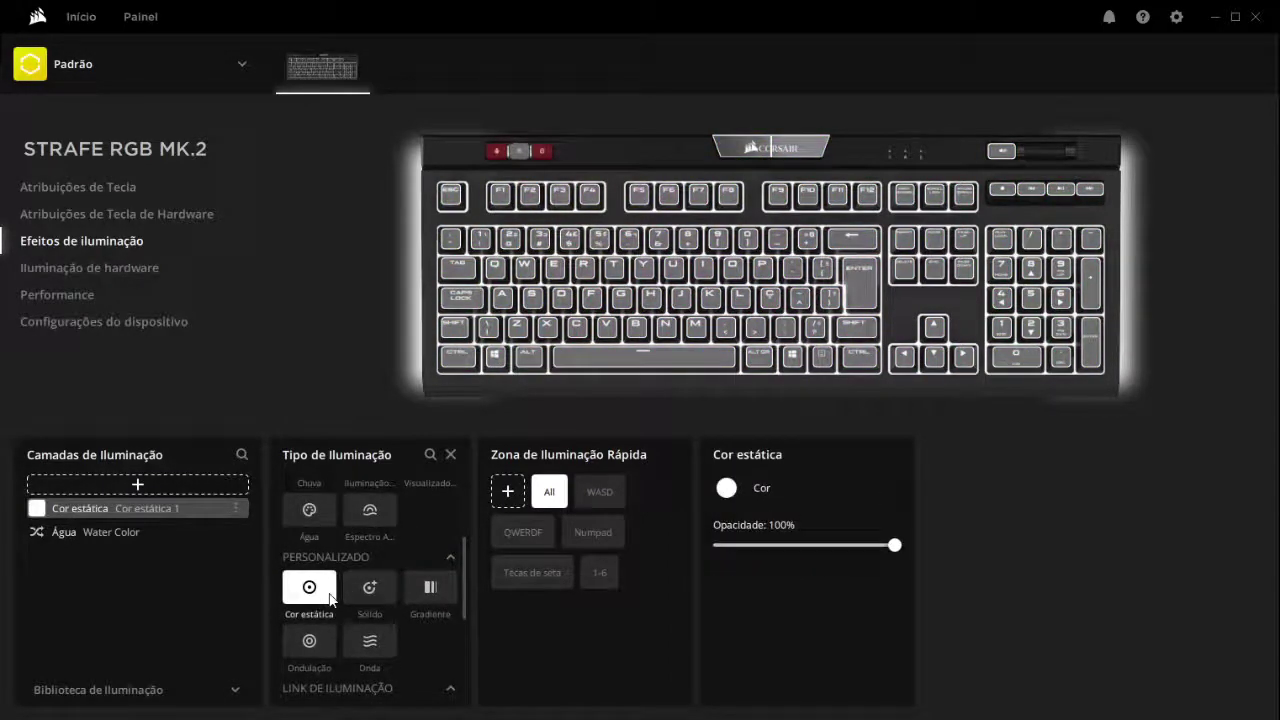
pyautogui.click(369, 640)
pyautogui.click(319, 643)
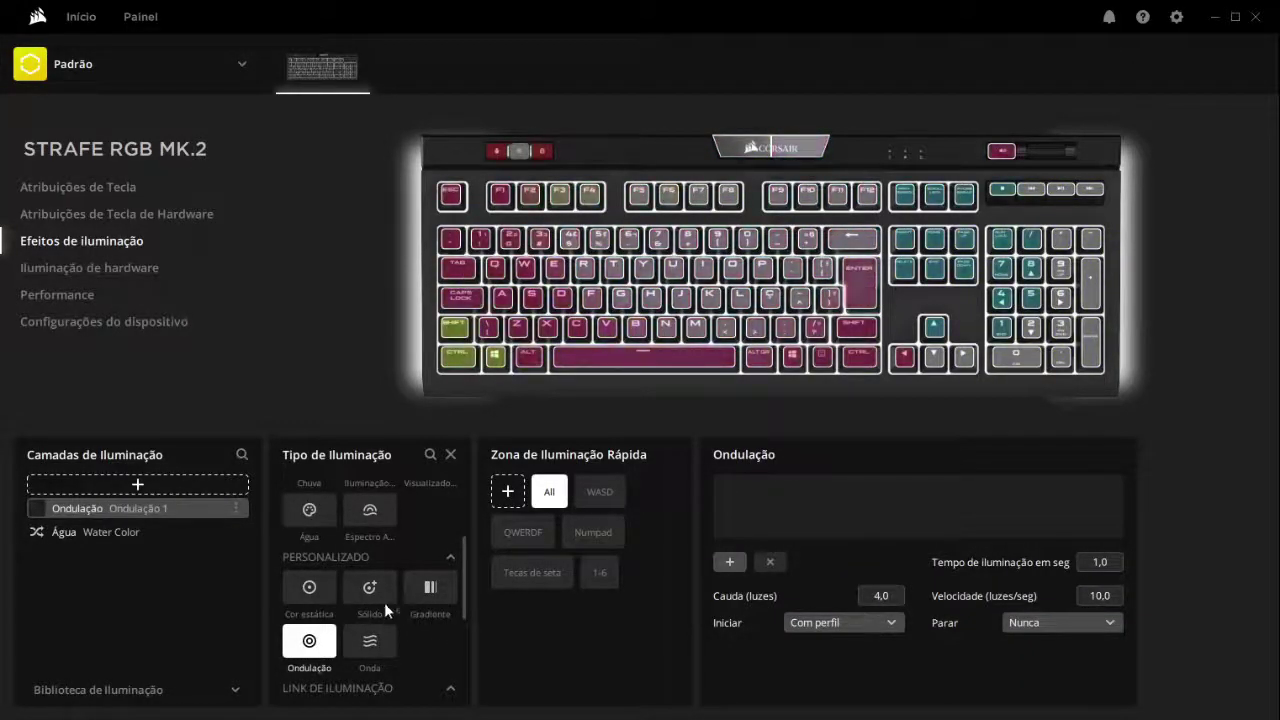
# - Add a new assignment in Atribuições de Tecla using the Mouse remap type
pyautogui.click(118, 190)
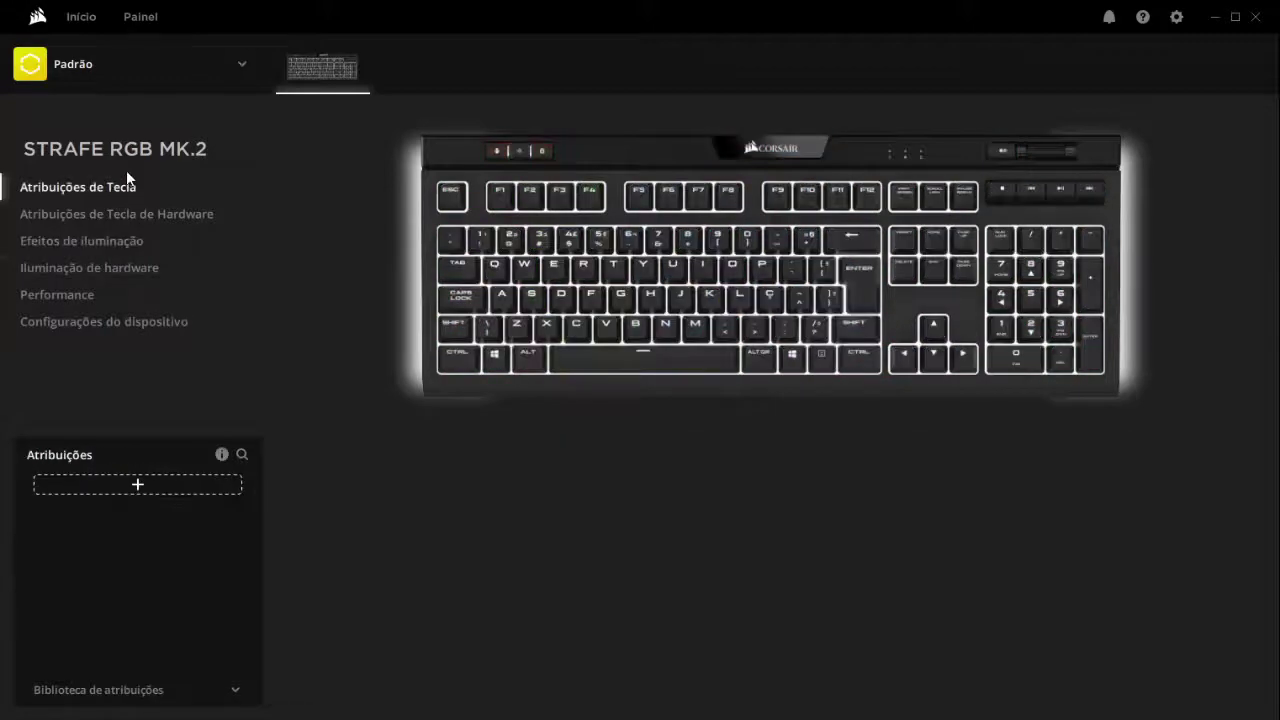
pyautogui.click(162, 485)
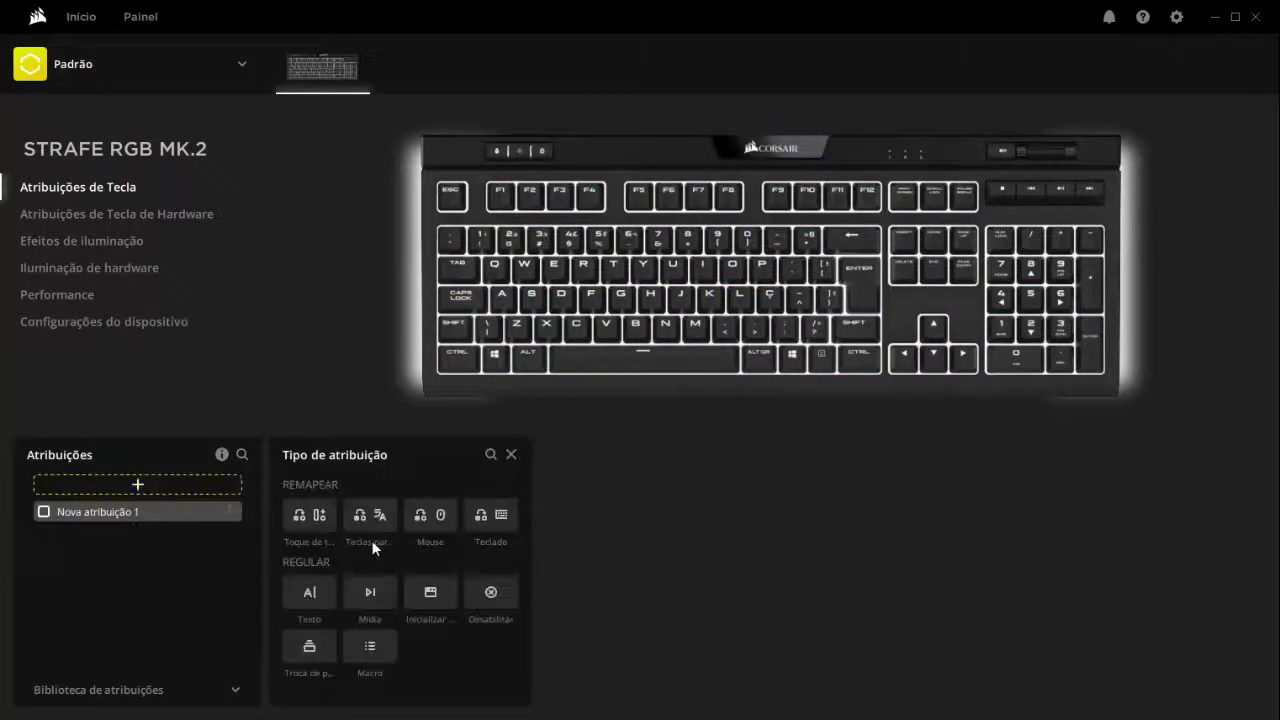
pyautogui.click(447, 526)
pyautogui.click(445, 527)
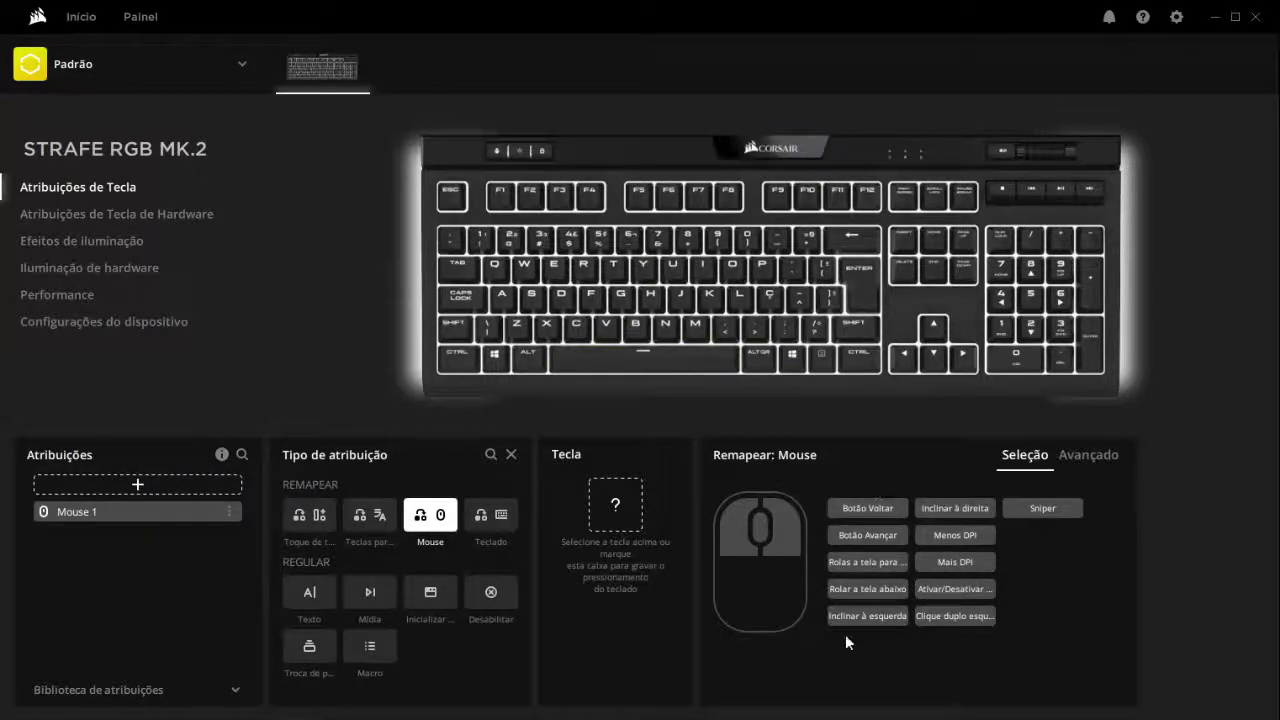
# - Add a new assignment in Atribuições de Tecla de Hardware using the Mouse remap type
pyautogui.click(154, 215)
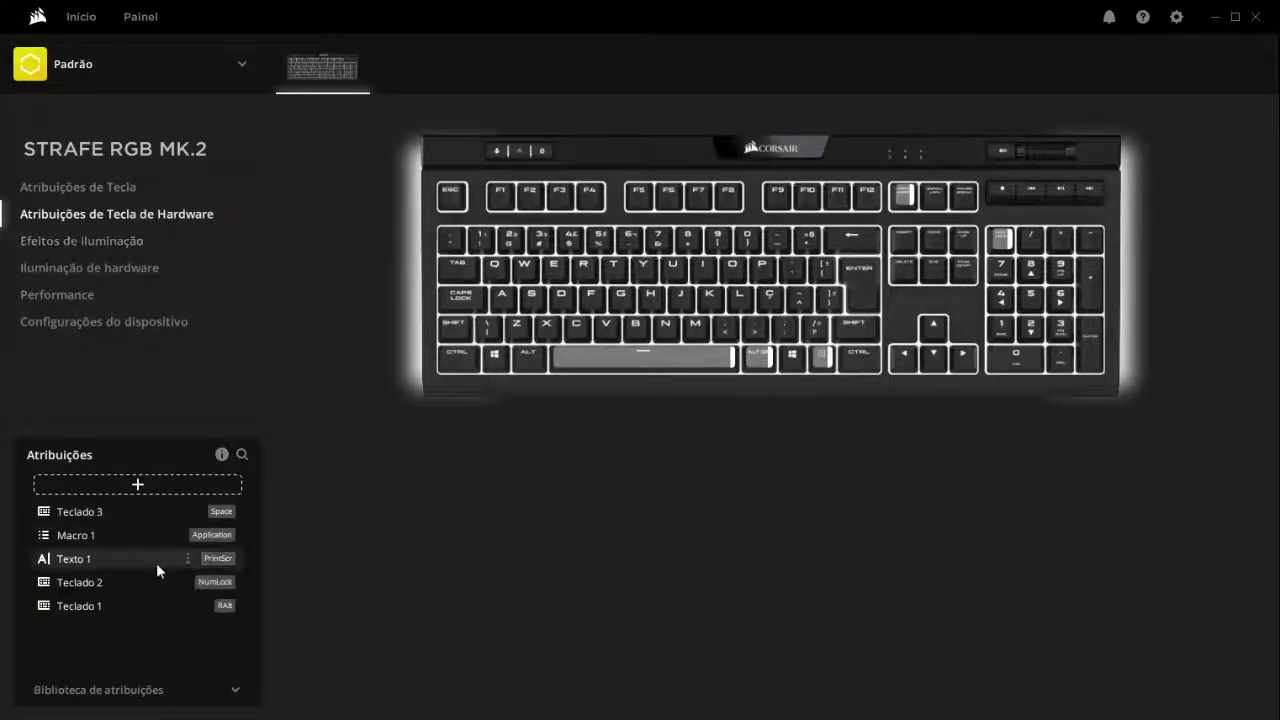
pyautogui.click(171, 482)
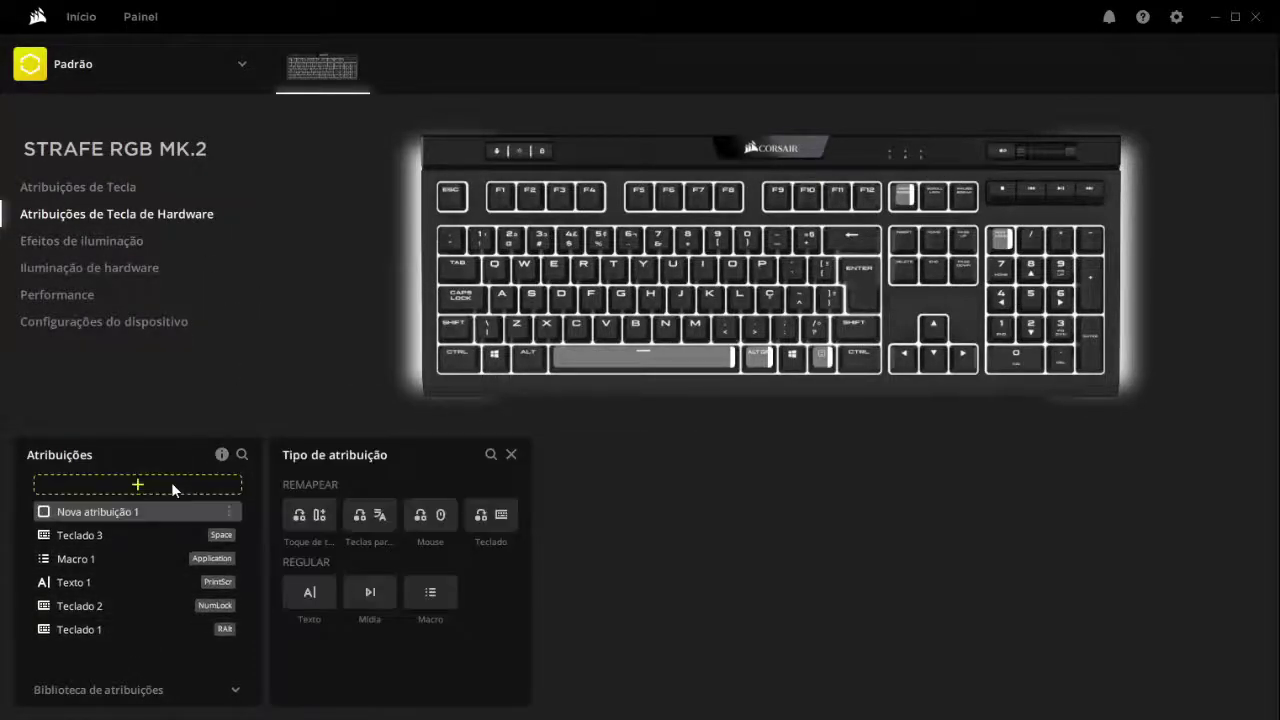
pyautogui.click(422, 516)
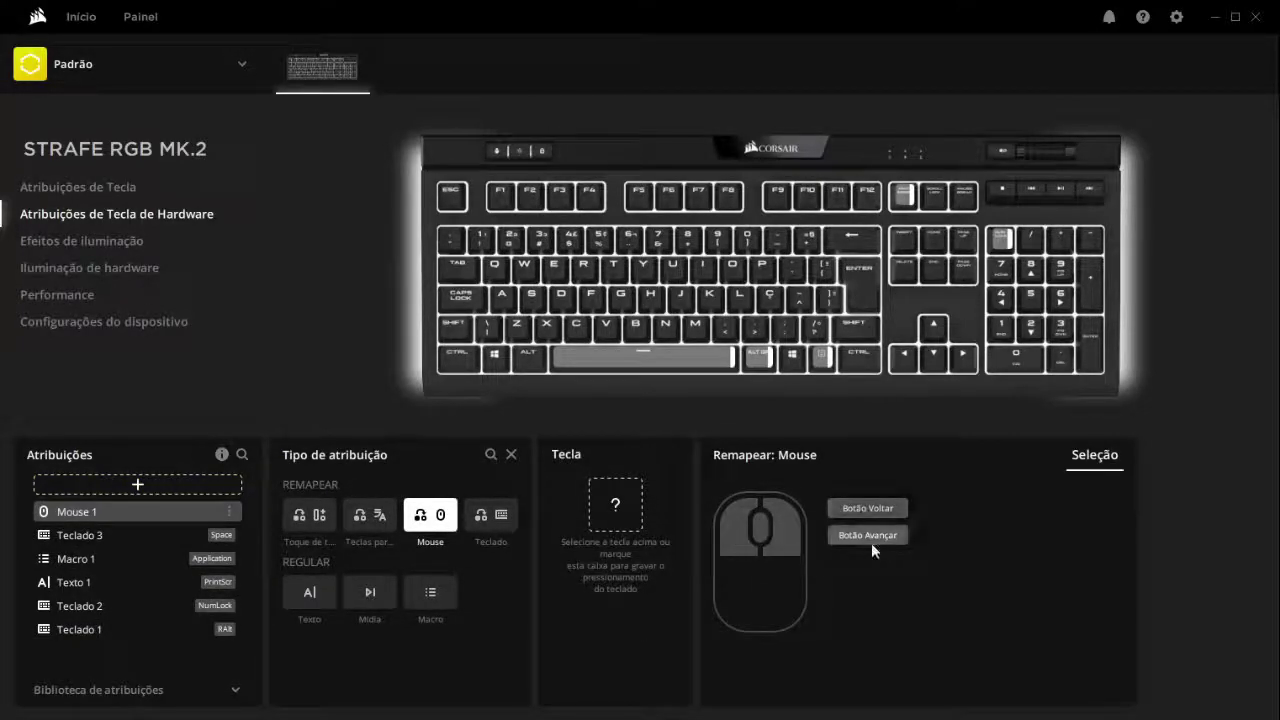
# - Add a Teclado remap in Atribuições de Tecla and view its enlarged key selection without choosing a key
pyautogui.click(90, 186)
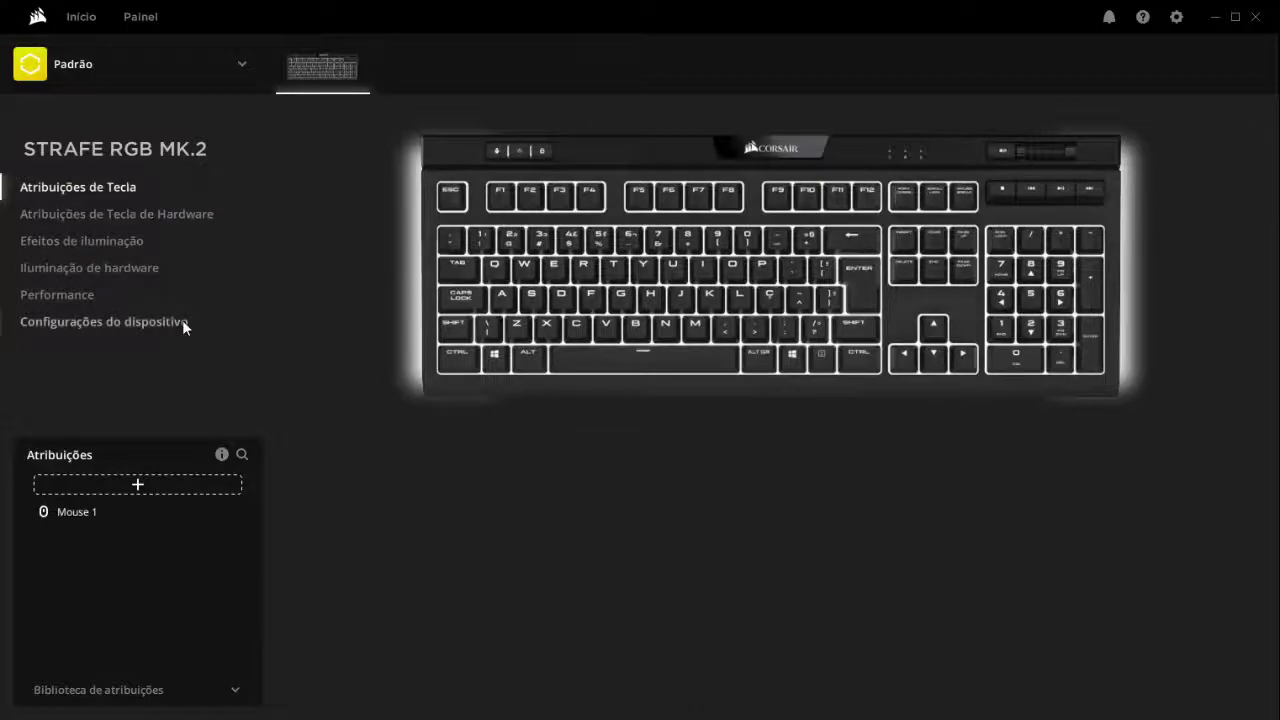
pyautogui.click(149, 484)
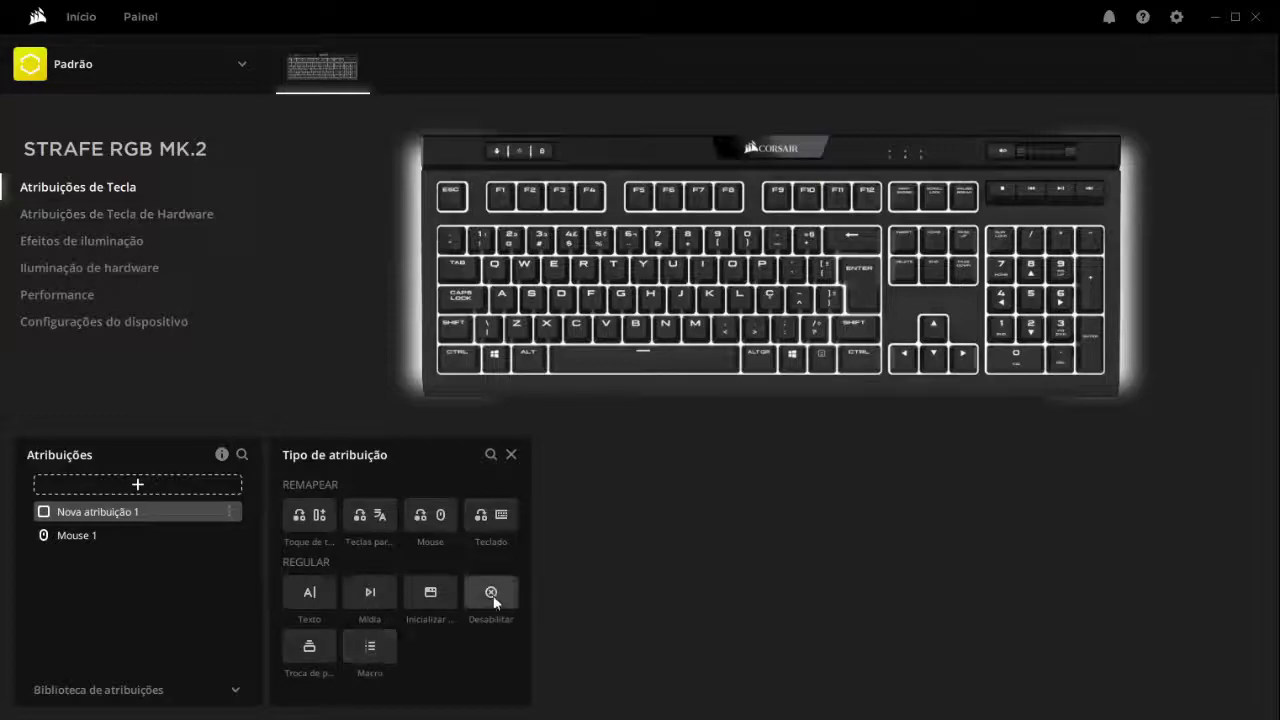
pyautogui.click(498, 522)
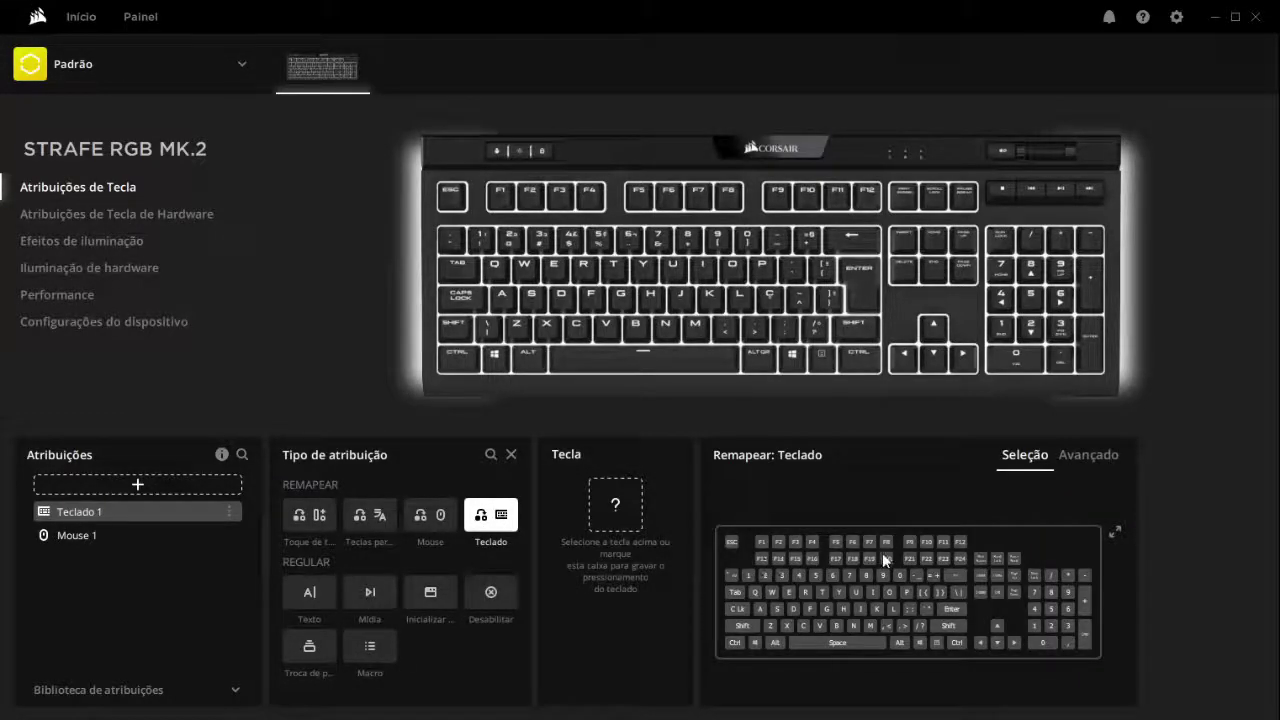
pyautogui.click(1116, 535)
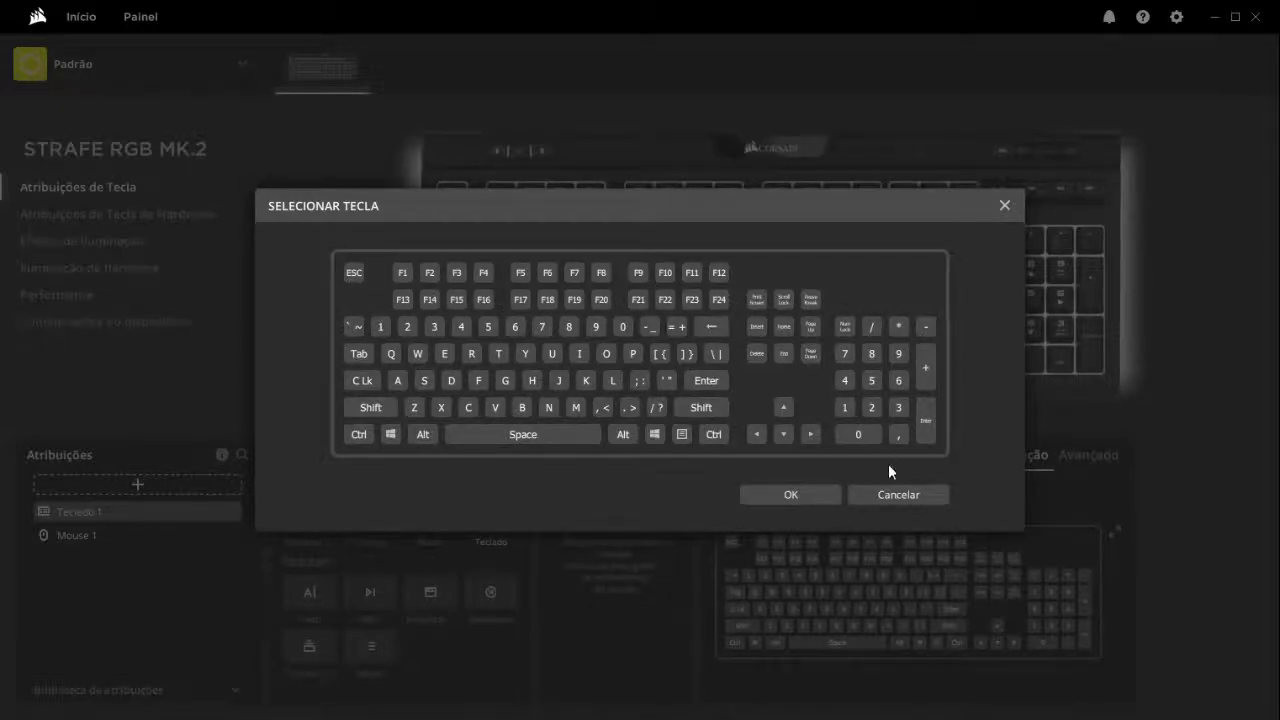
pyautogui.click(887, 496)
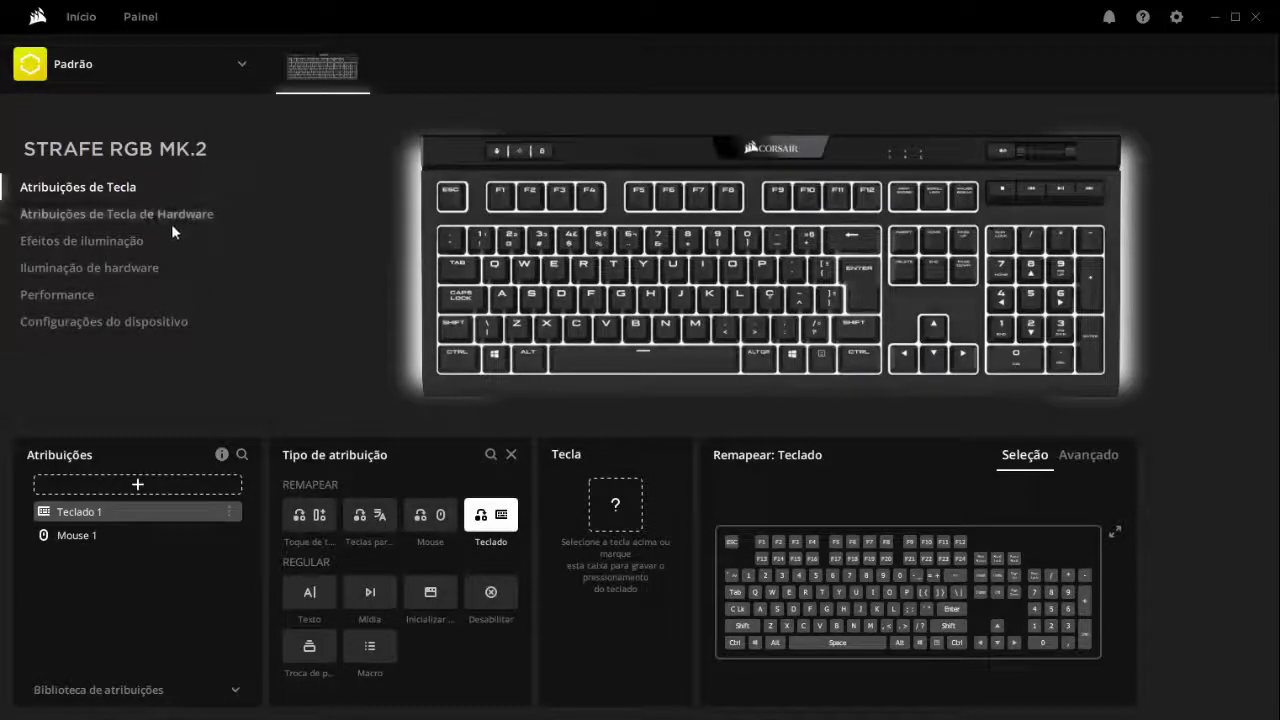
# - In the Performance settings, set the Bloquear indicator colours to red for On and pale pink for Off
pyautogui.click(99, 296)
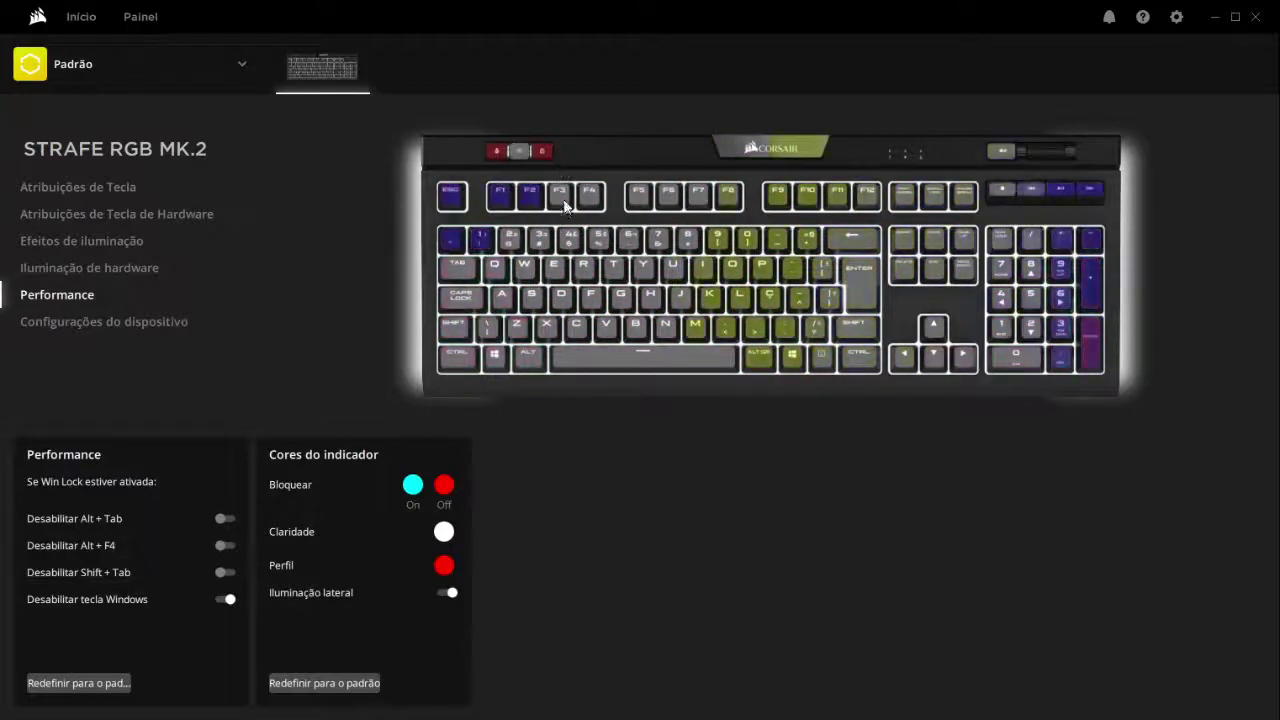
pyautogui.click(411, 485)
pyautogui.click(543, 440)
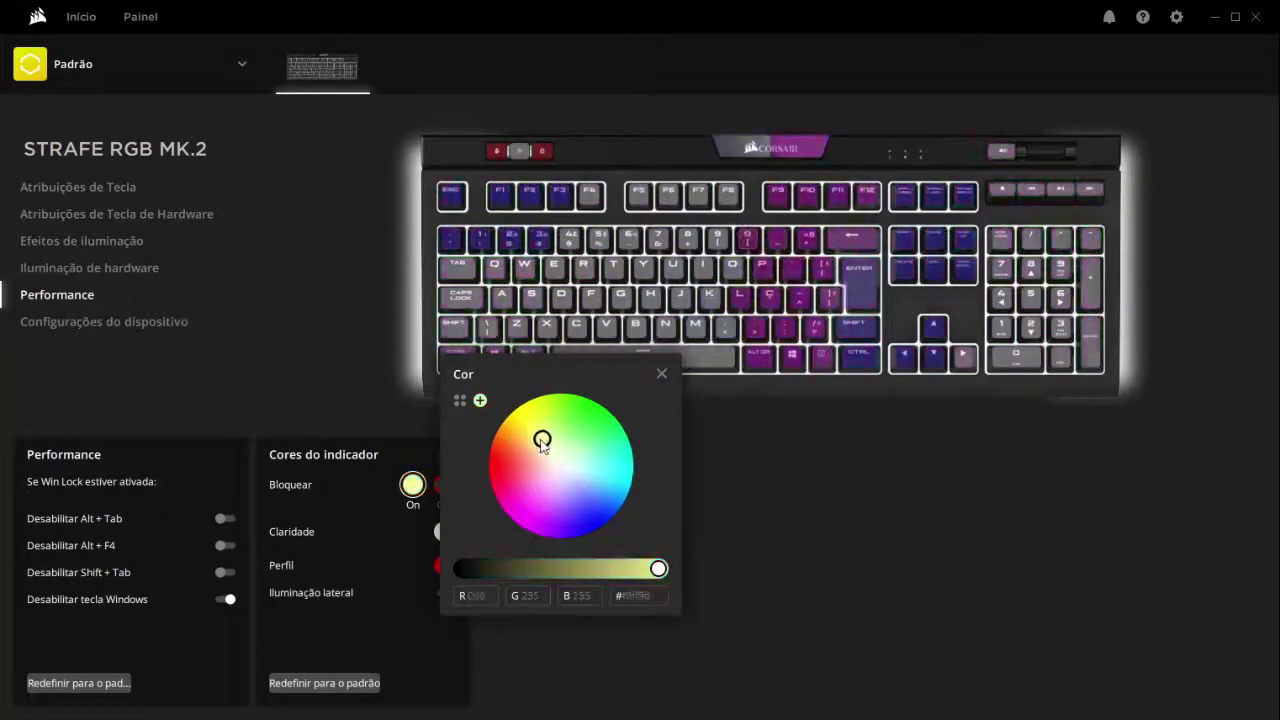
pyautogui.moveTo(535, 438); pyautogui.dragTo(494, 463)
pyautogui.click(661, 373)
pyautogui.click(446, 494)
pyautogui.moveTo(578, 455)
pyautogui.mouseDown()
pyautogui.moveTo(629, 494)
pyautogui.moveTo(623, 437)
pyautogui.moveTo(582, 470)
pyautogui.mouseUp()
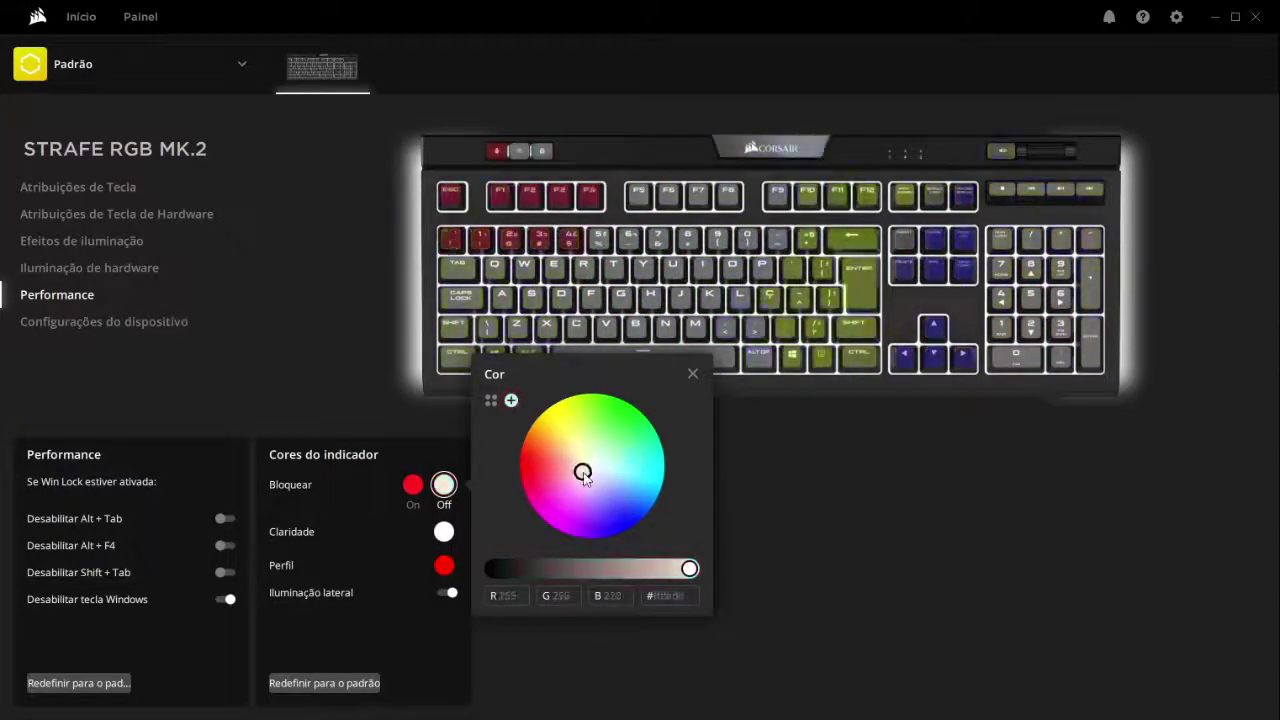
pyautogui.click(692, 373)
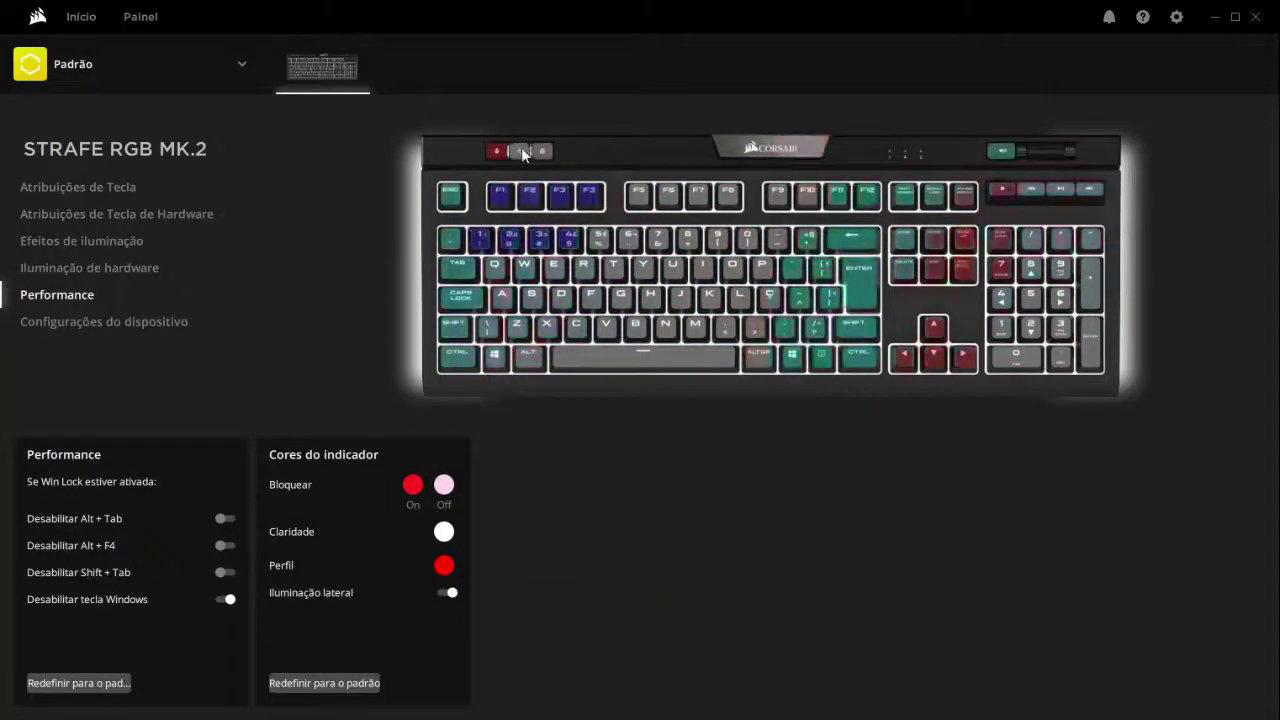
# - Set the Claridade indicator colour to blue and the Perfil indicator colour to turquoise green
pyautogui.click(443, 531)
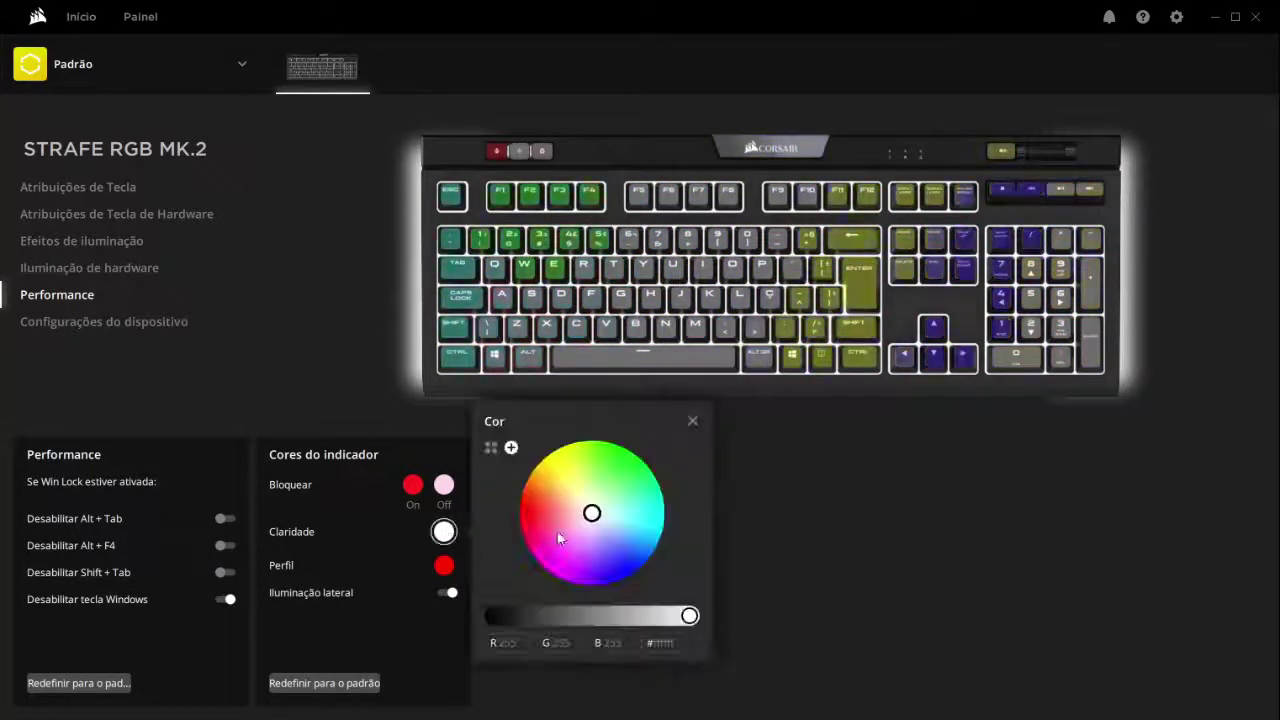
pyautogui.moveTo(549, 539); pyautogui.dragTo(631, 574)
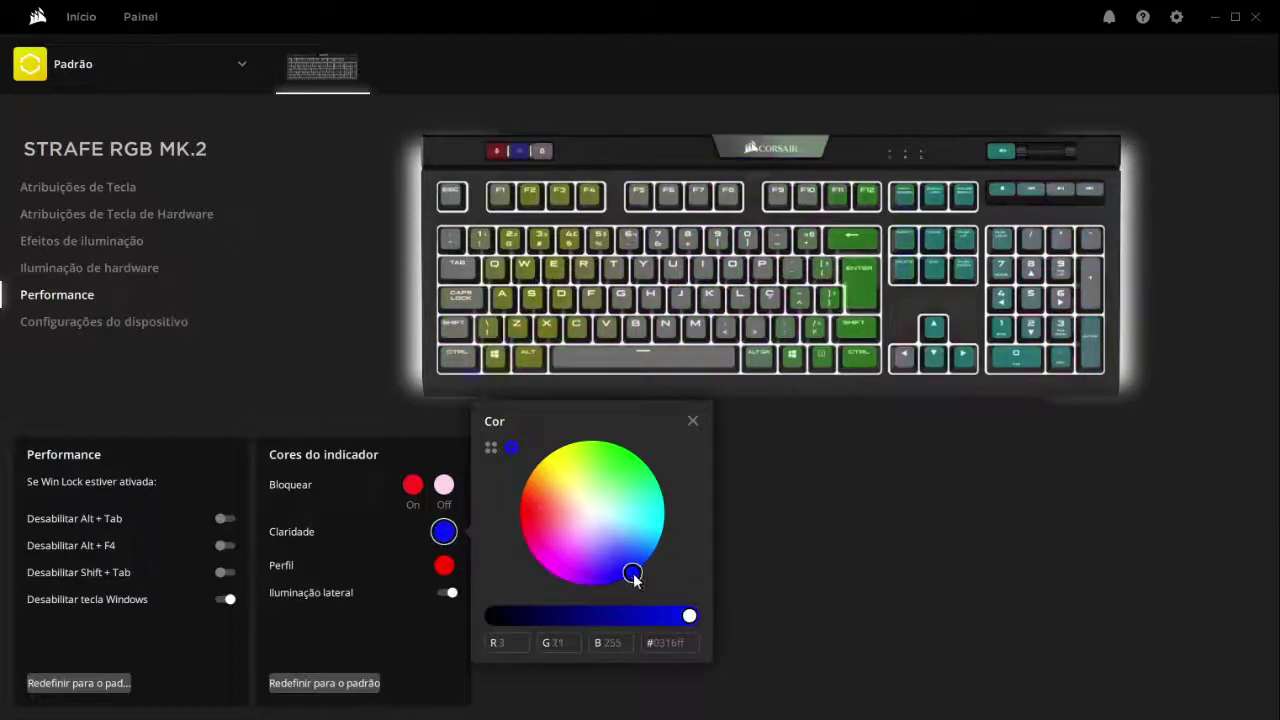
pyautogui.click(692, 420)
pyautogui.click(443, 565)
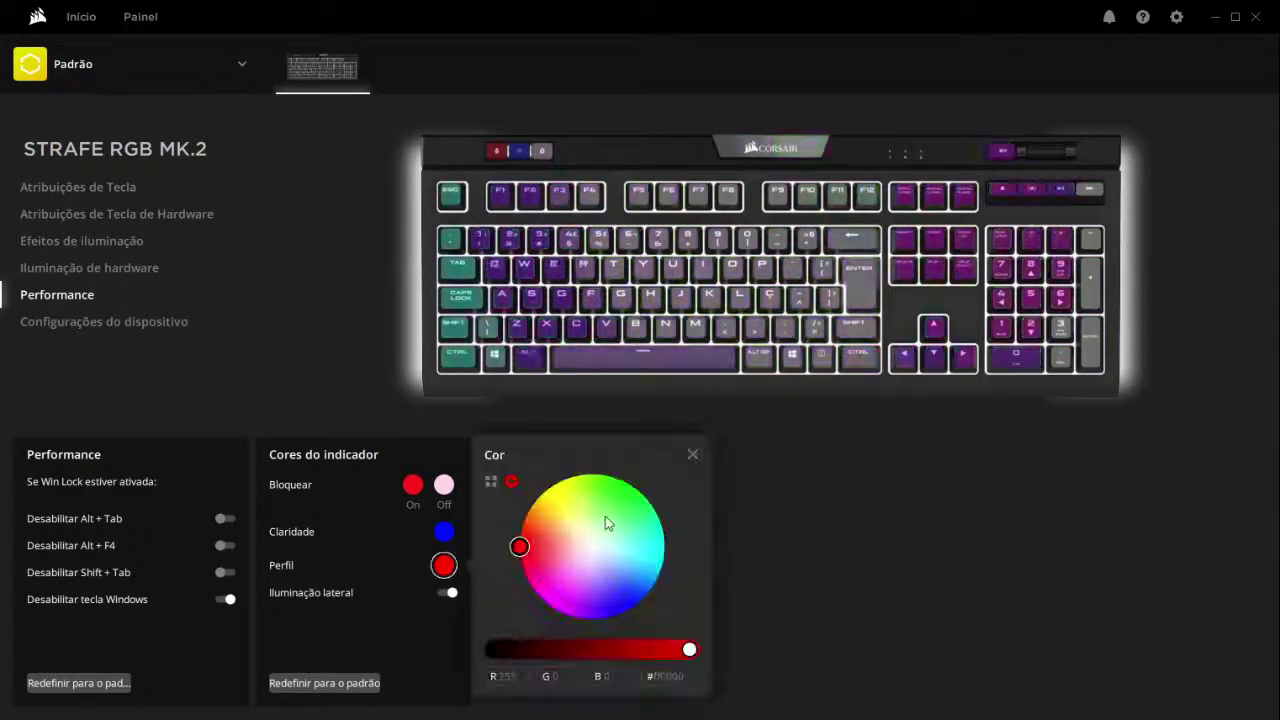
pyautogui.moveTo(604, 523); pyautogui.dragTo(654, 526)
pyautogui.click(692, 454)
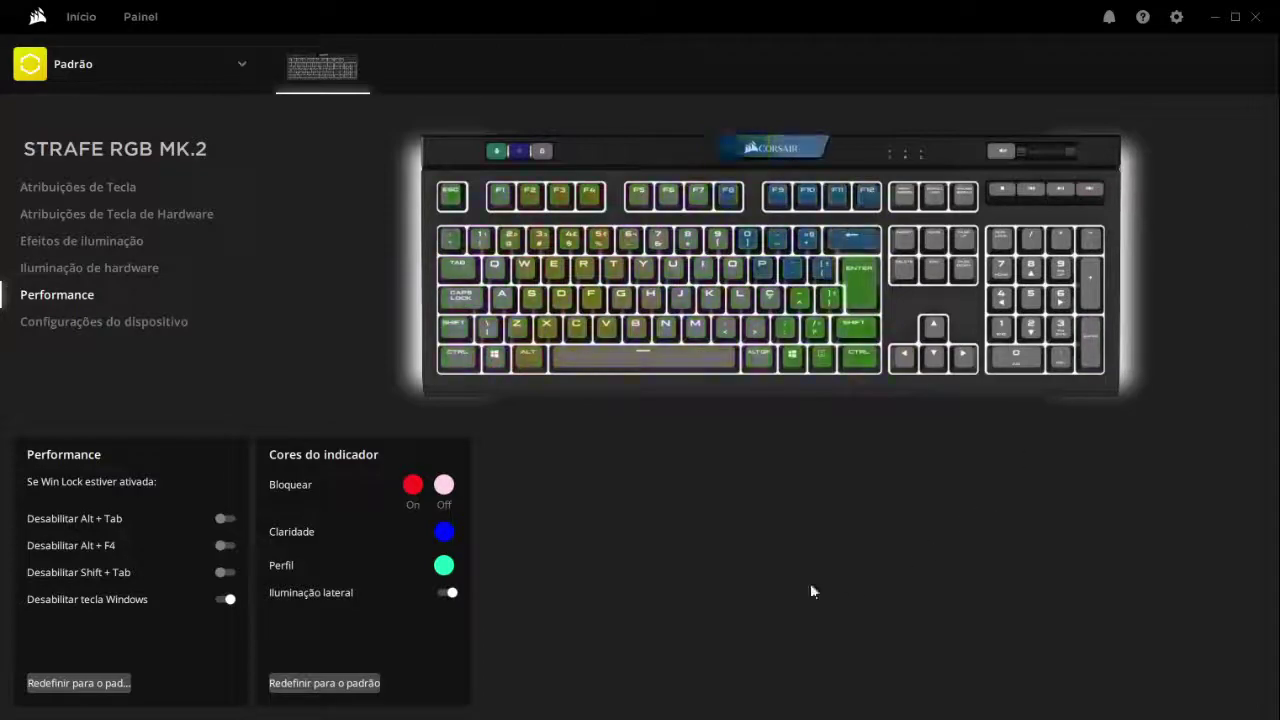
# - Toggle Iluminação lateral to compare the keyboard's side lighting, leaving it off
pyautogui.click(446, 593)
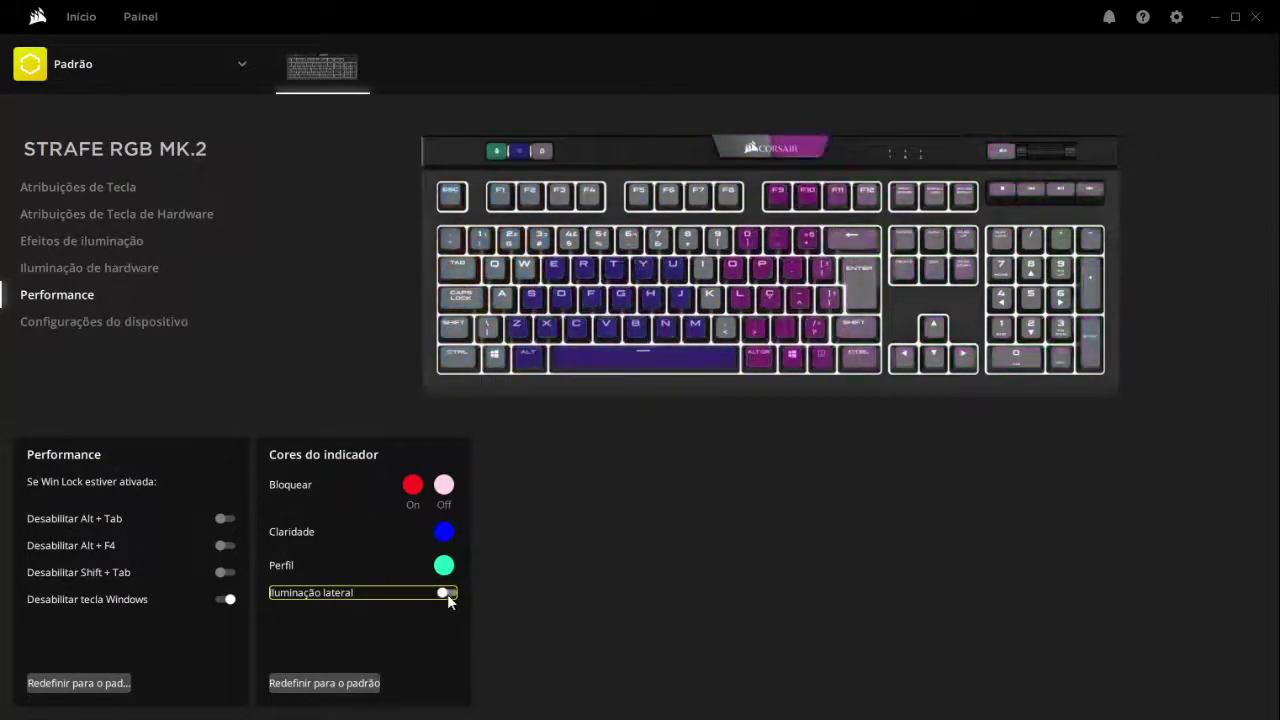
pyautogui.click(446, 594)
pyautogui.click(450, 594)
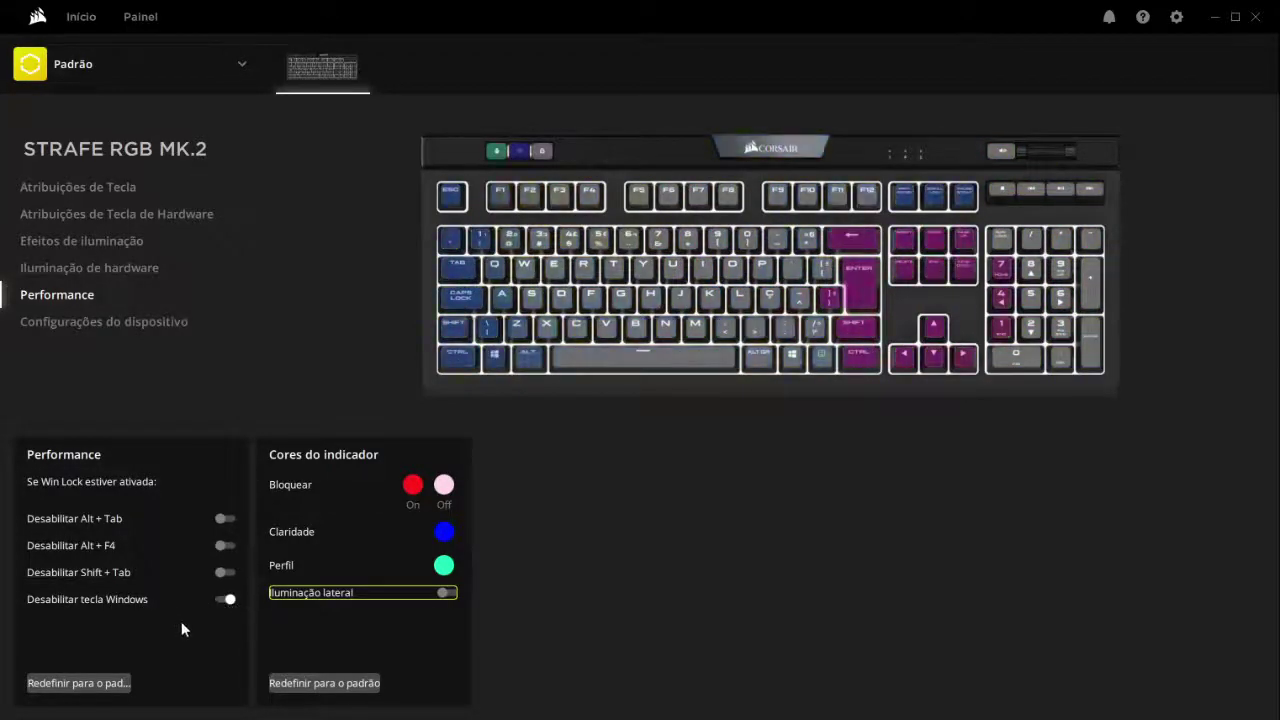
# - Enable Desabilitar Shift + Tab, Desabilitar Alt + F4 and Desabilitar Alt + Tab for when Win Lock is active
pyautogui.click(228, 573)
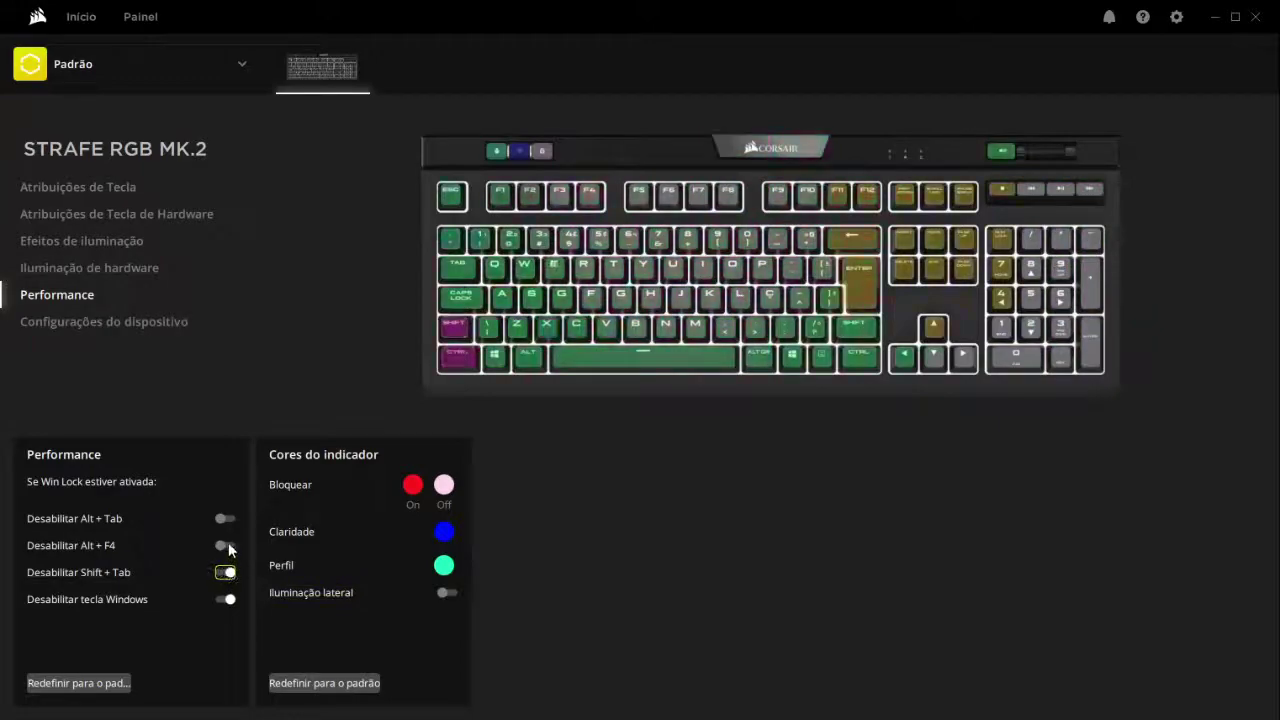
pyautogui.click(228, 546)
pyautogui.click(227, 519)
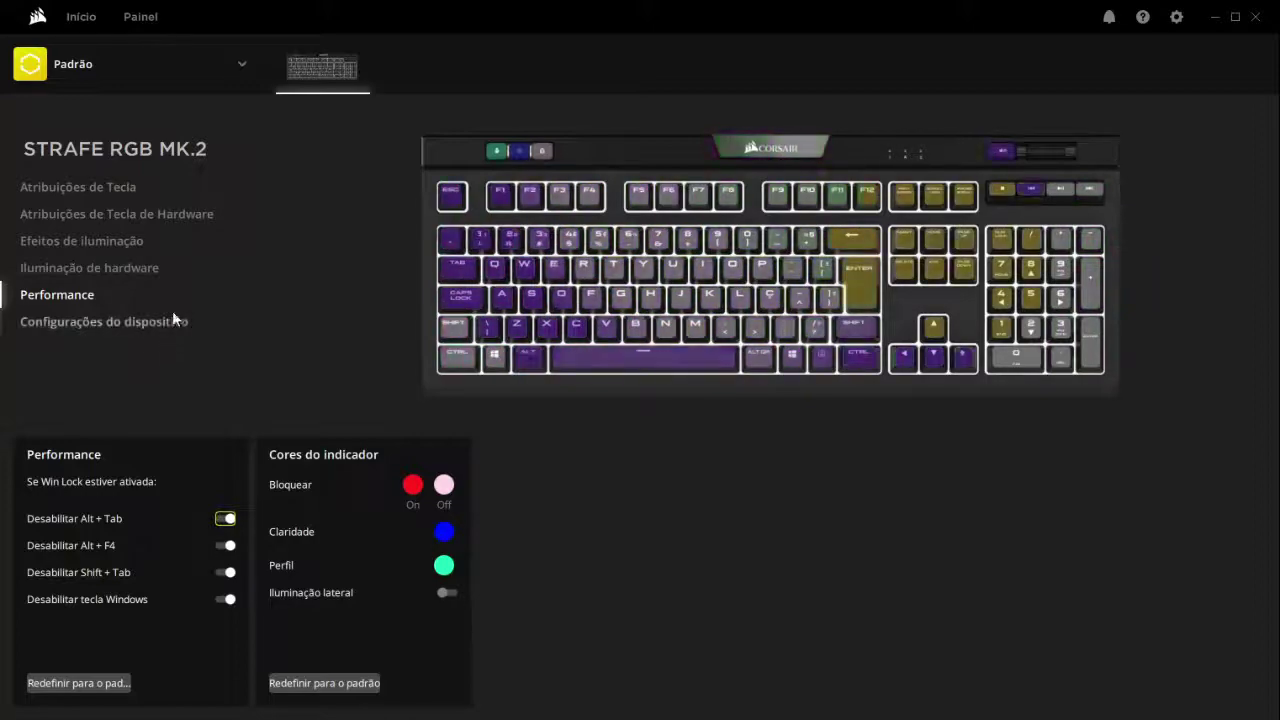
# - Examine the Avançado options of the Teclado 1 remap in Atribuições de Tecla
pyautogui.click(141, 187)
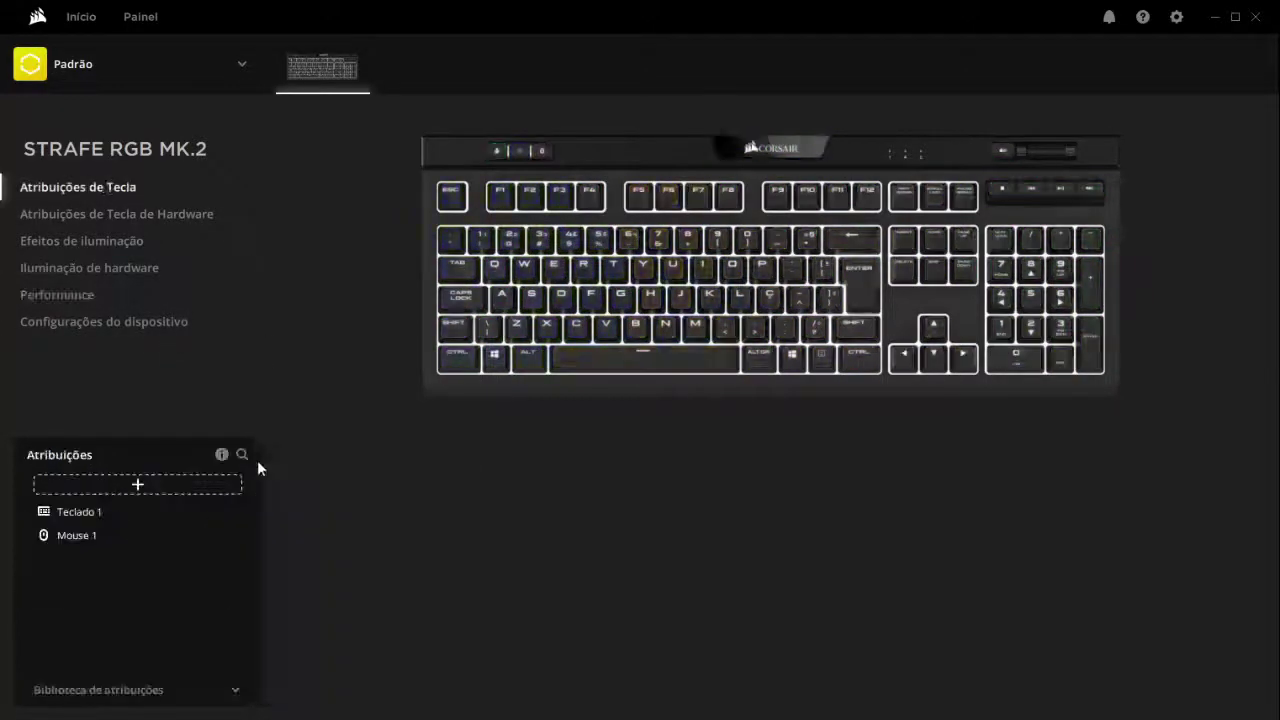
pyautogui.click(155, 511)
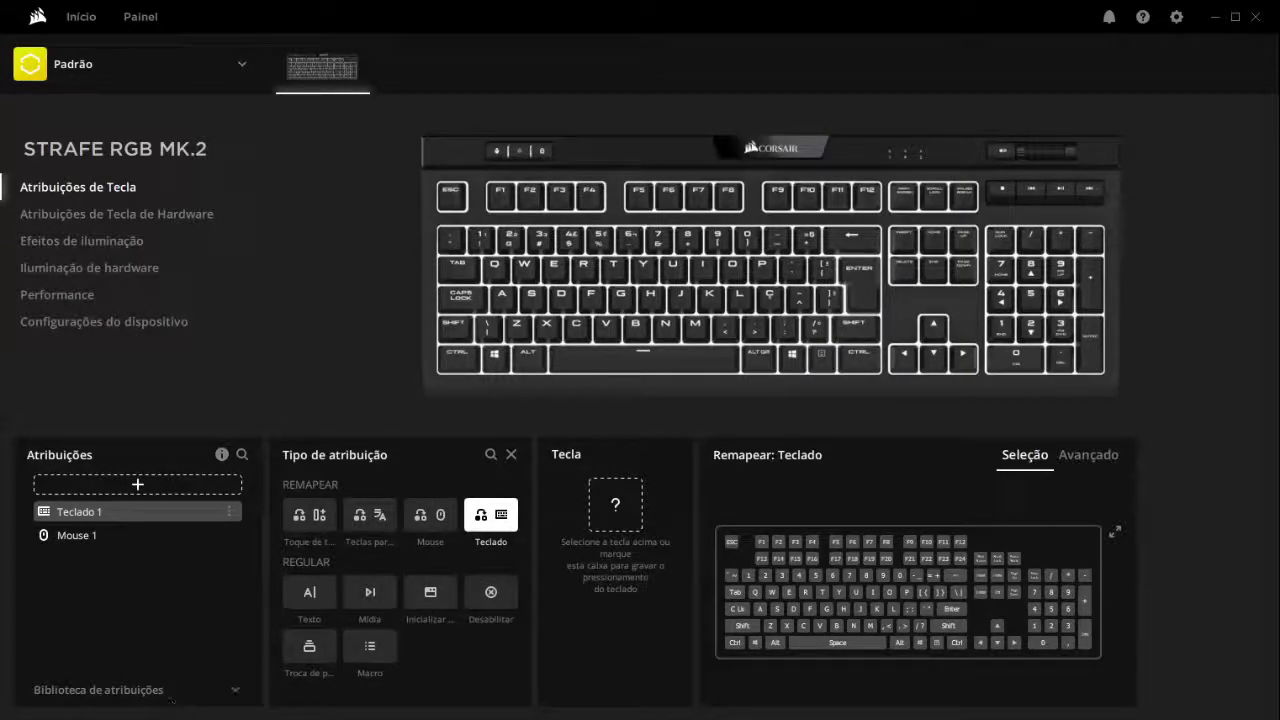
pyautogui.click(1091, 464)
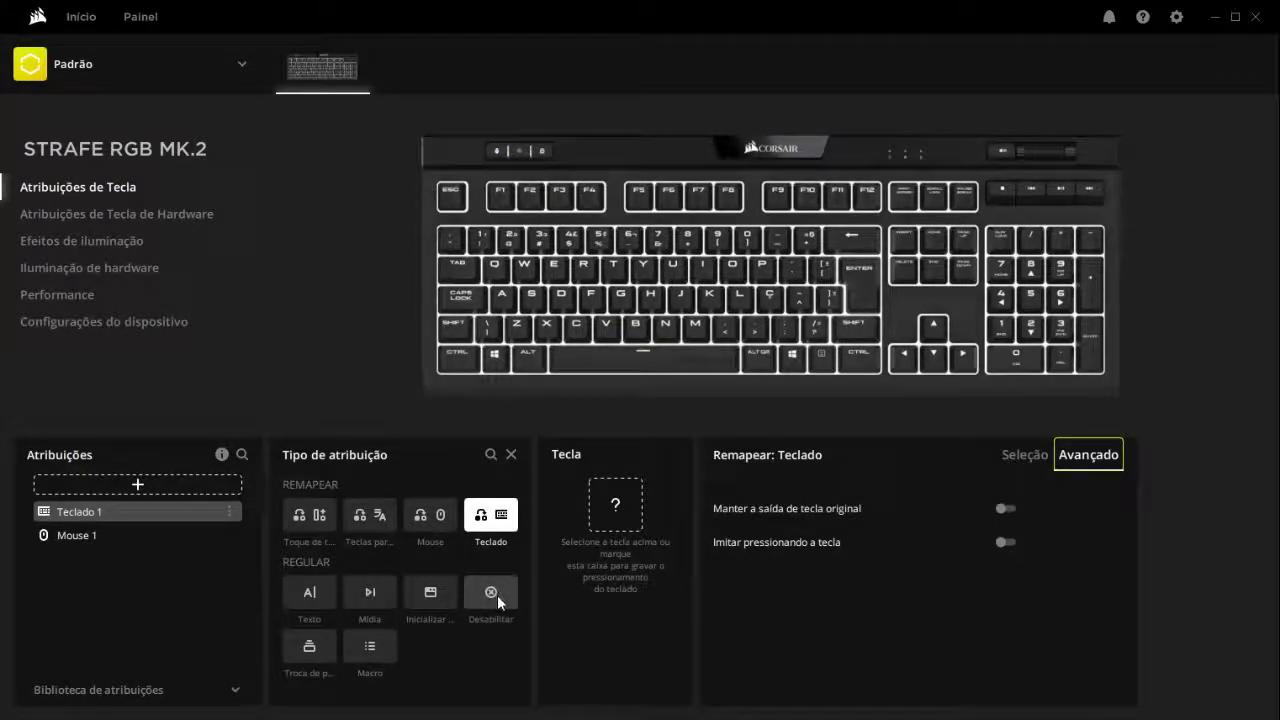
# - Add a Desabilitar assignment for the Enter key with the option Desabilitar tecla se botão Bloquear estiver ativado
pyautogui.click(159, 491)
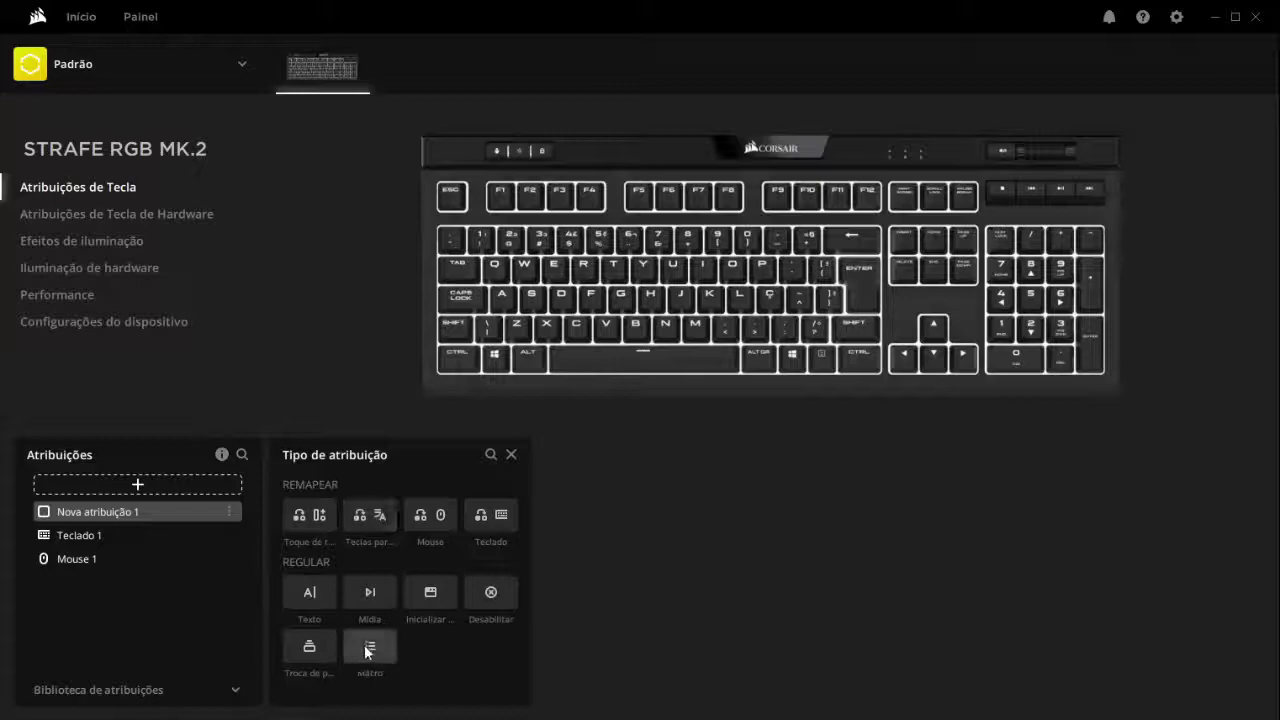
pyautogui.click(493, 600)
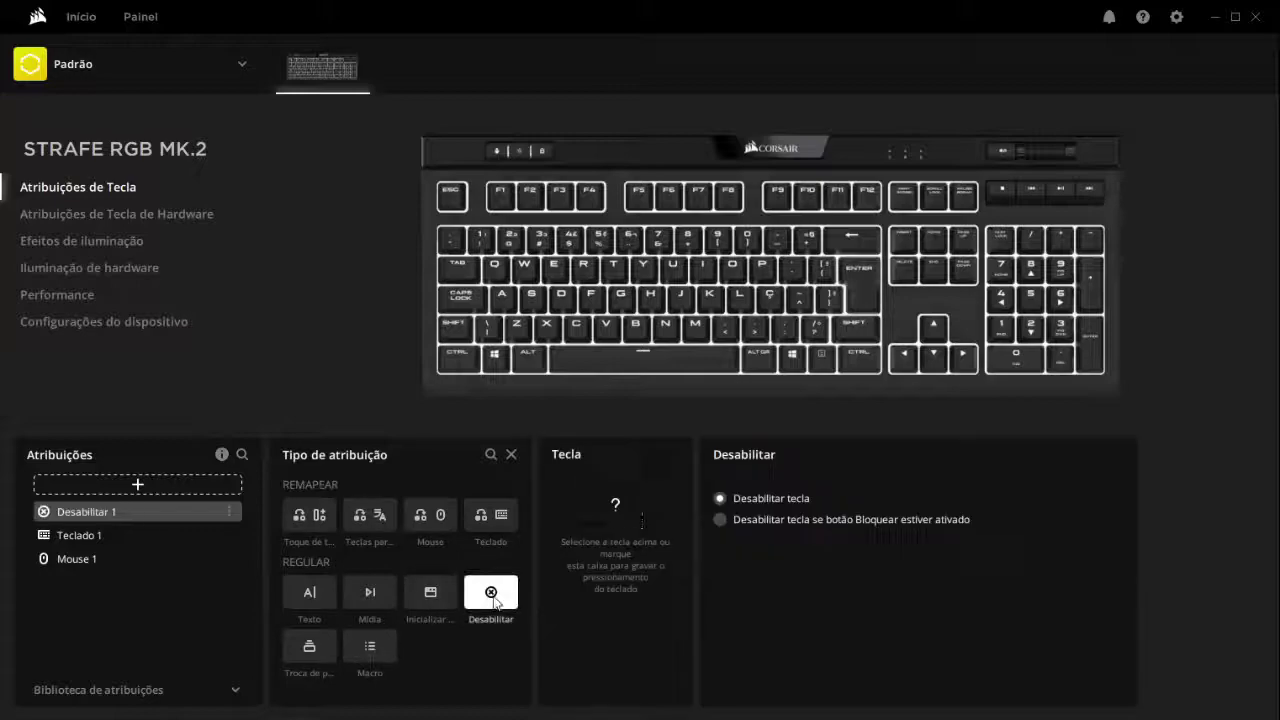
pyautogui.click(862, 286)
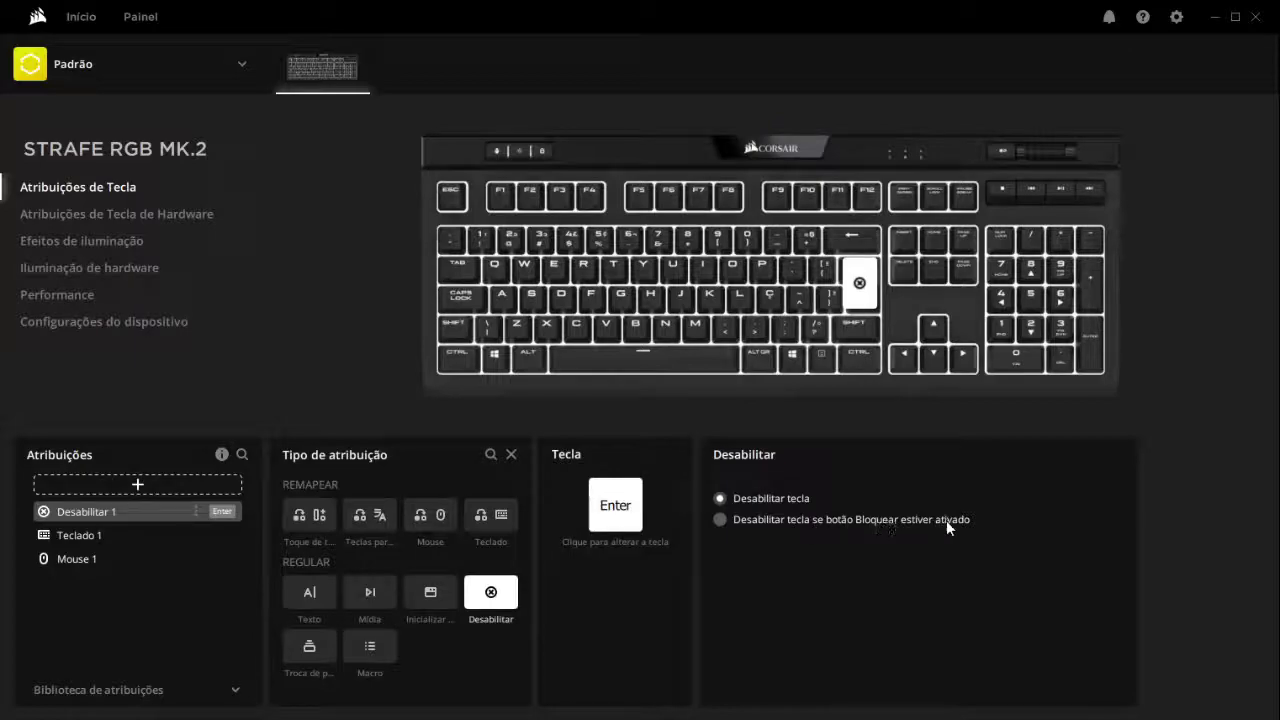
pyautogui.click(786, 522)
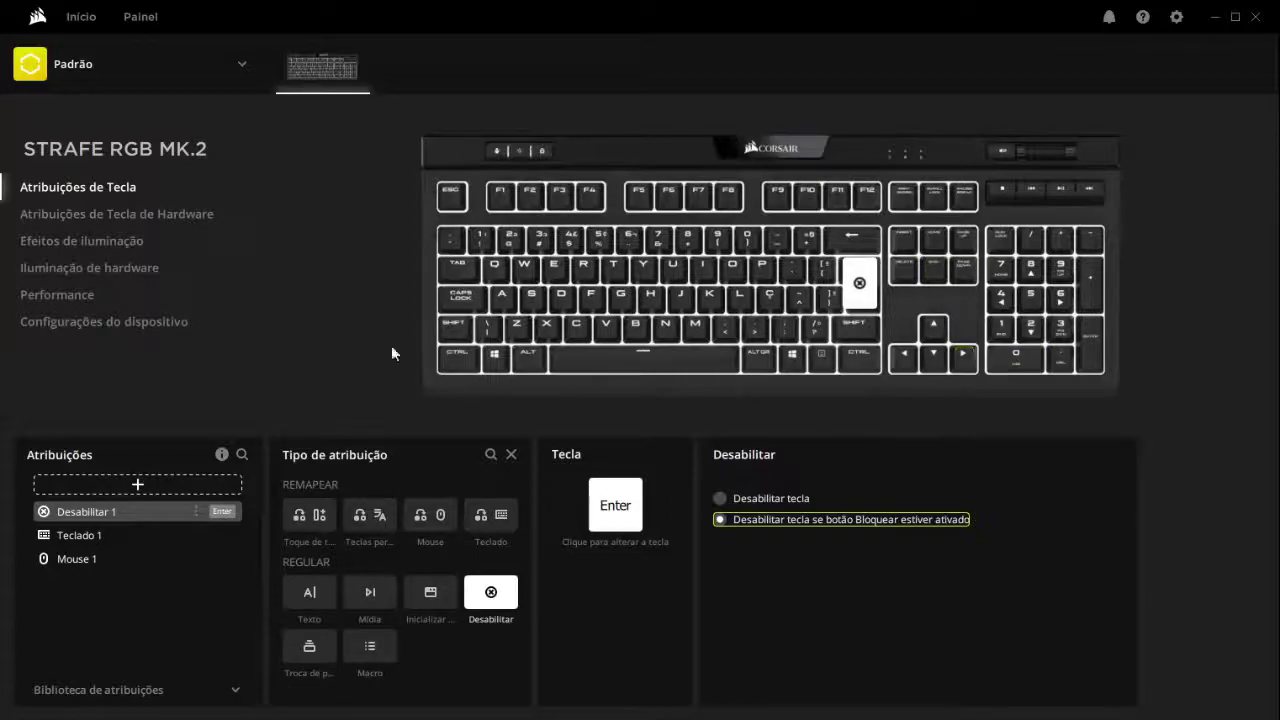
# - Add a Teclado remap for the numeric keypad 0 key in Atribuições de Tecla de Hardware
pyautogui.click(190, 216)
pyautogui.click(164, 483)
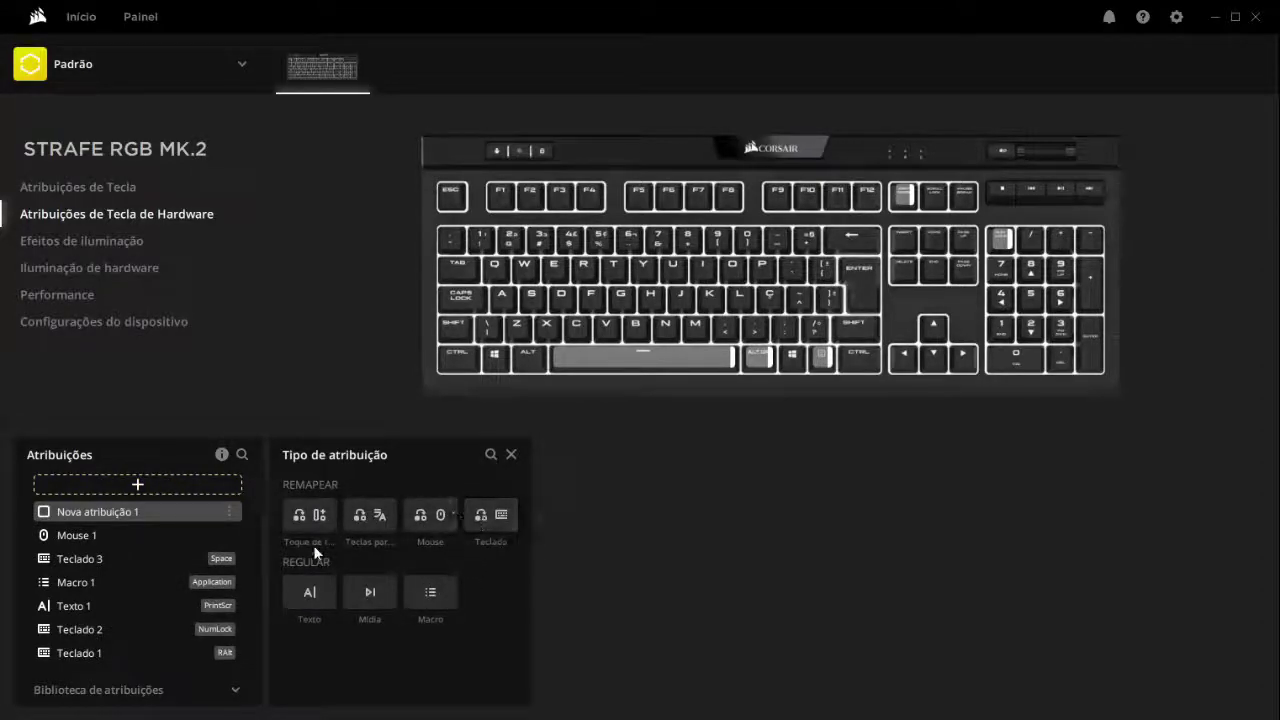
pyautogui.click(513, 514)
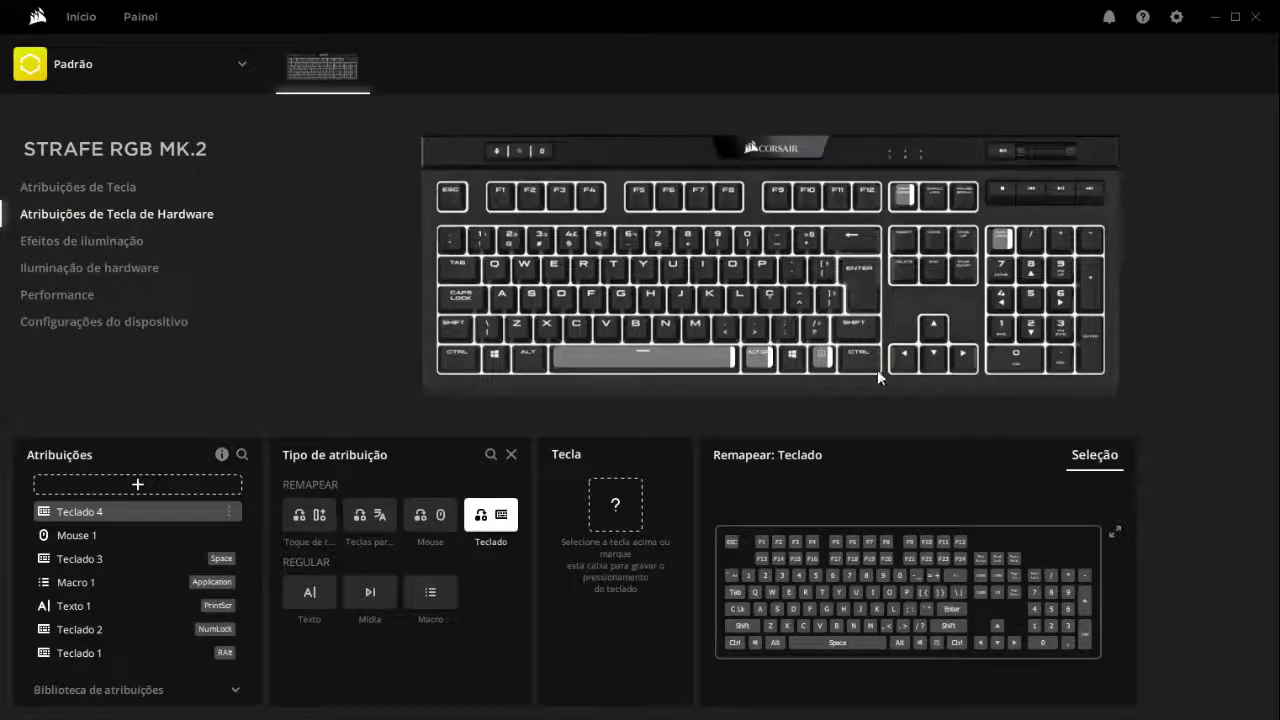
pyautogui.click(1015, 360)
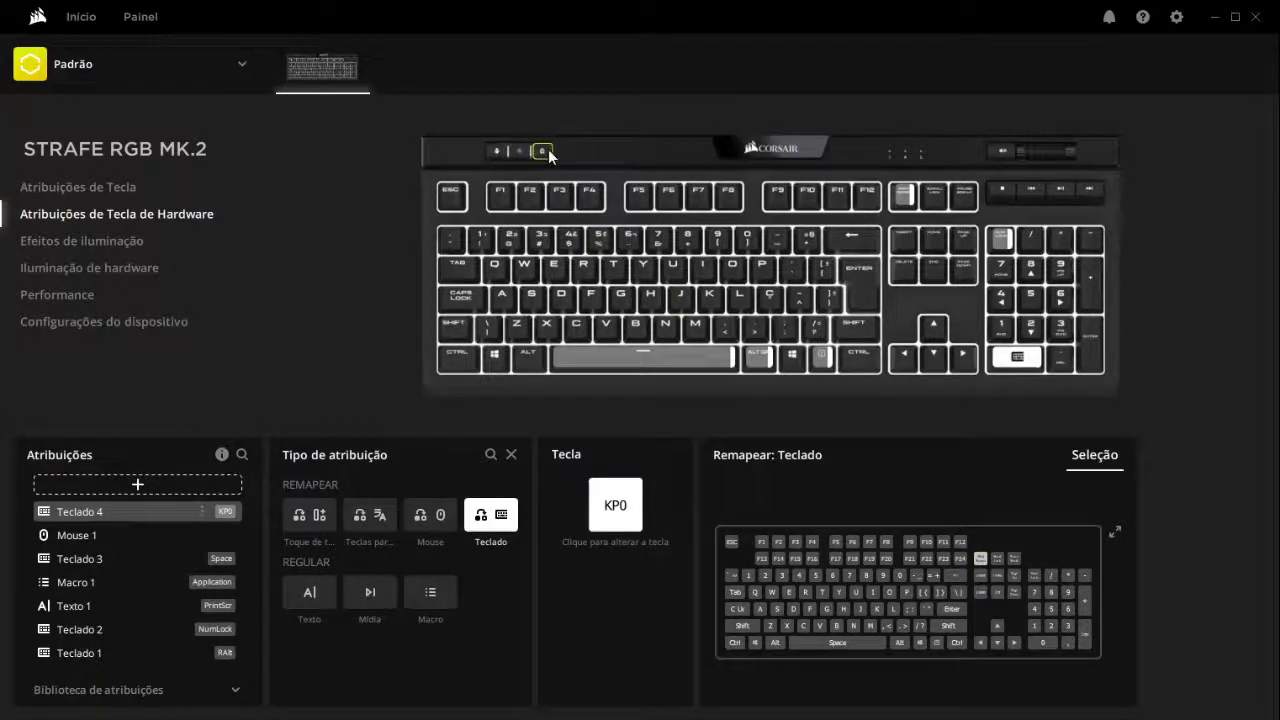
# - Check for STRAFE RGB MK.2 firmware updates in Configurações do dispositivo and examine the additional firmware options
pyautogui.click(146, 322)
pyautogui.press('Escape')
pyautogui.click(78, 295)
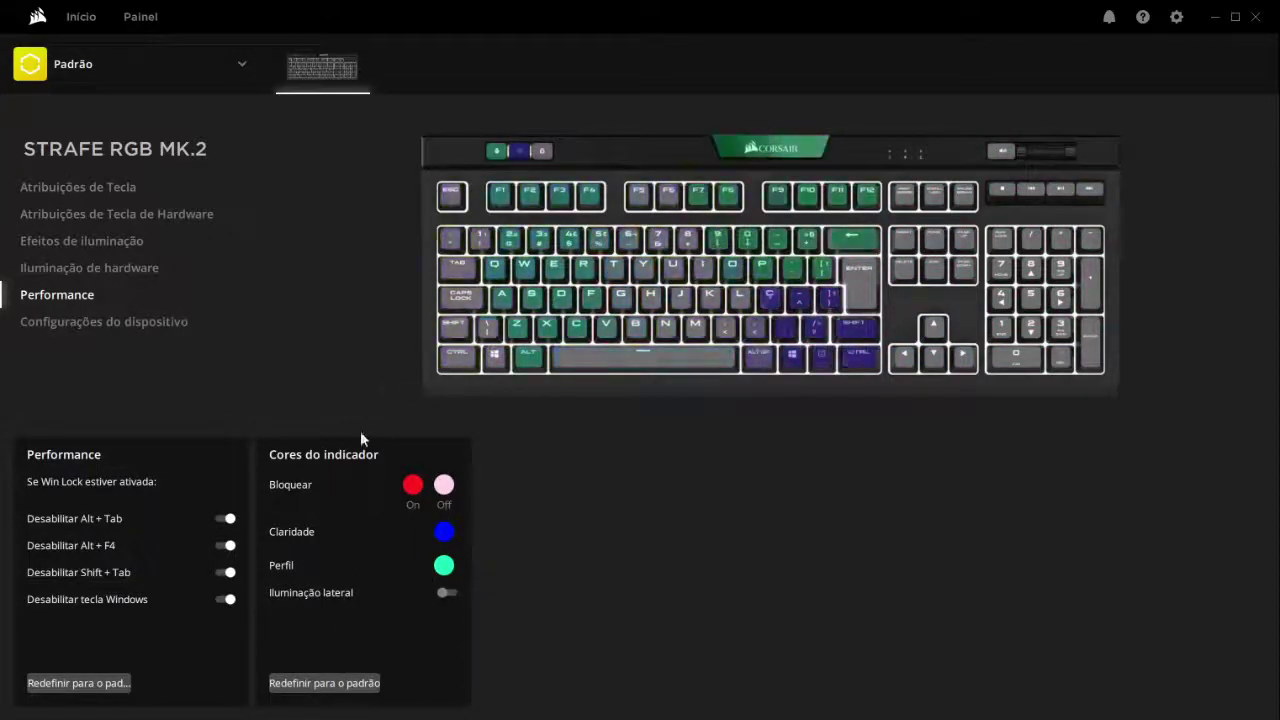
pyautogui.click(99, 324)
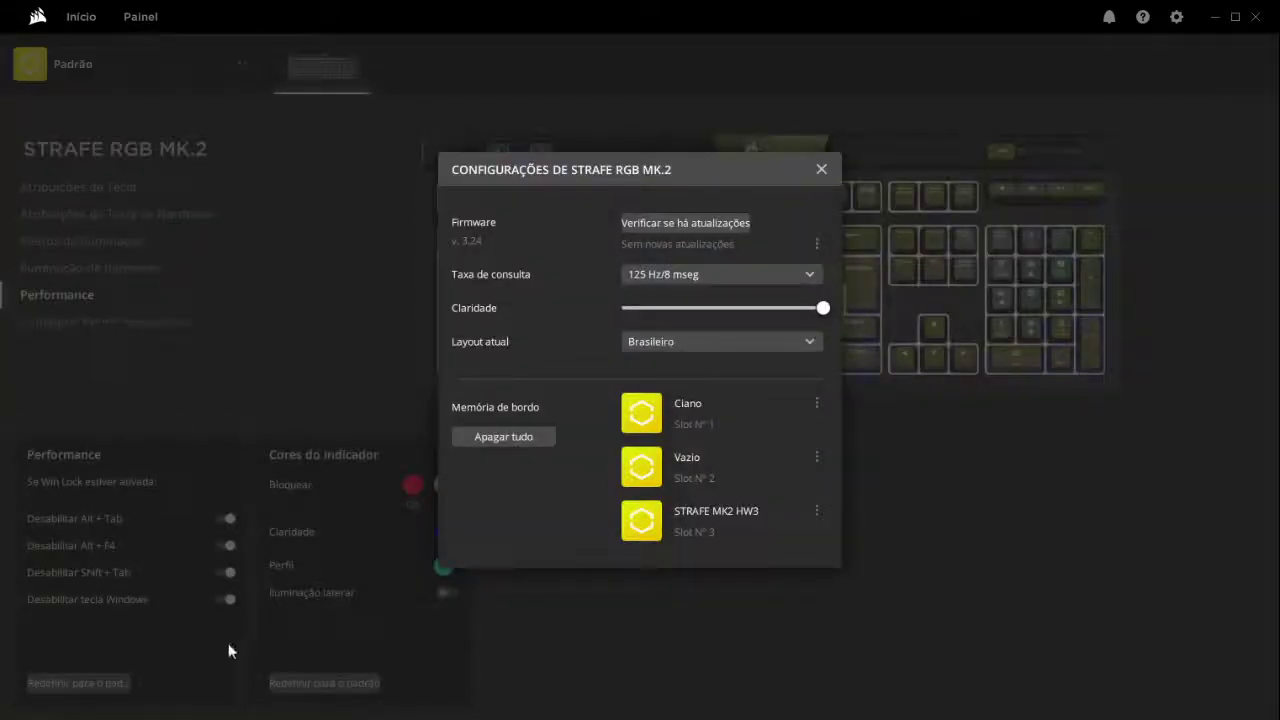
pyautogui.click(724, 233)
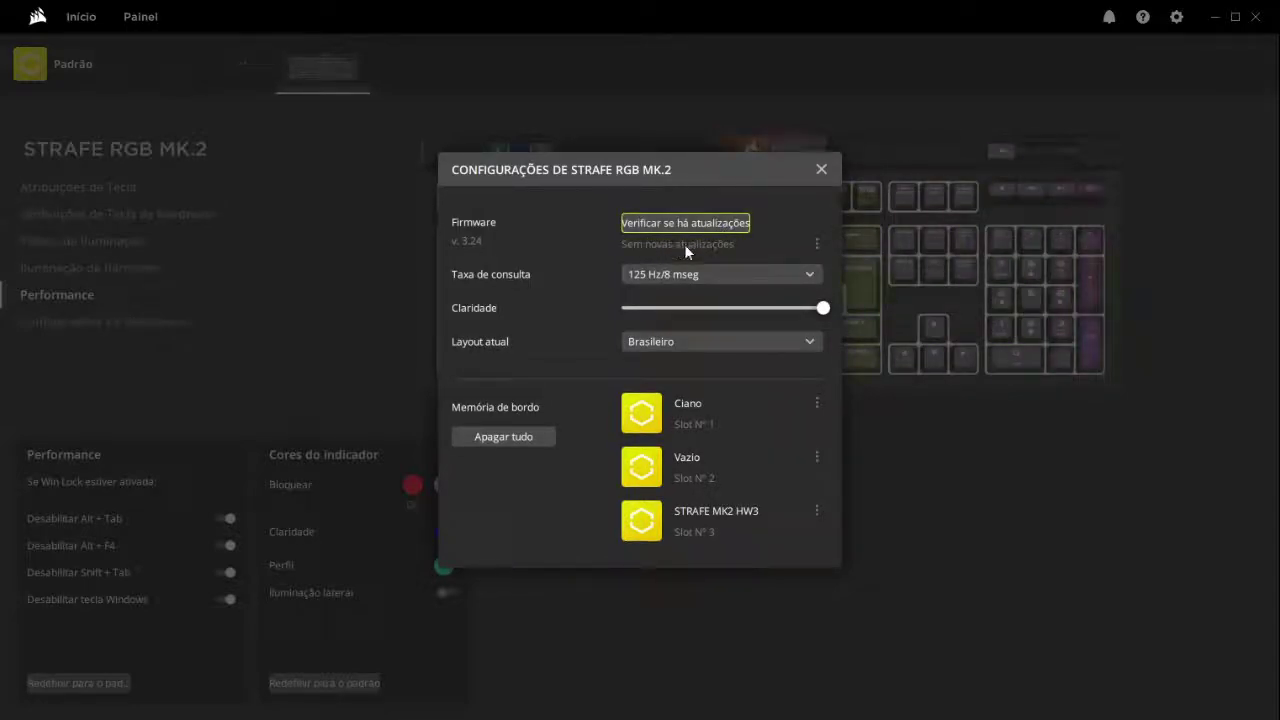
pyautogui.click(818, 247)
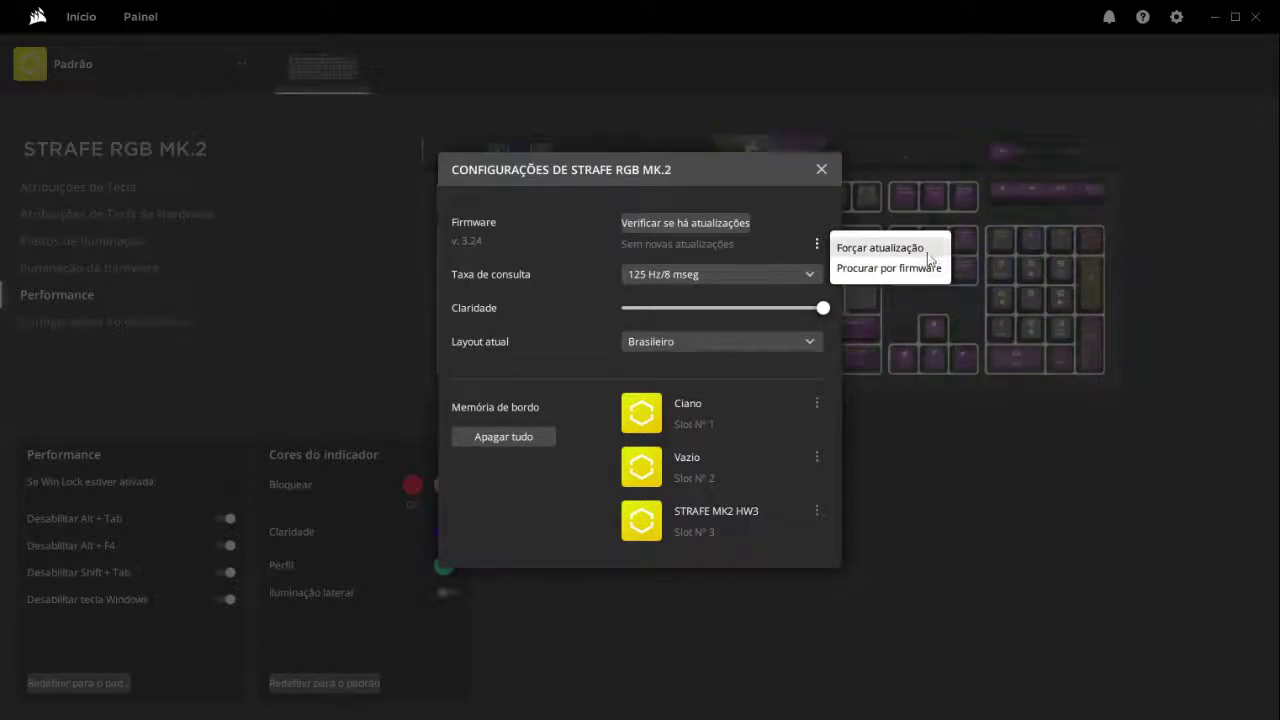
pyautogui.click(792, 209)
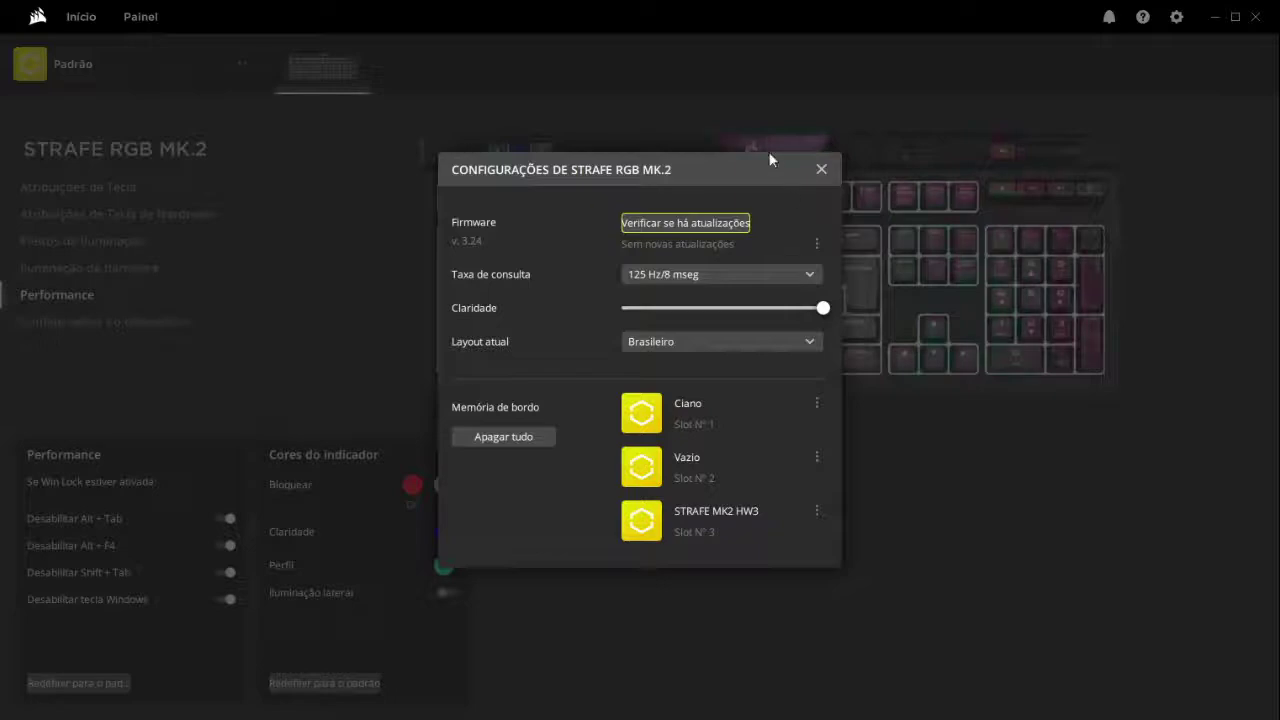
# - Review the Taxa de consulta choices and test Claridade at its minimum before restoring it to maximum
pyautogui.click(744, 274)
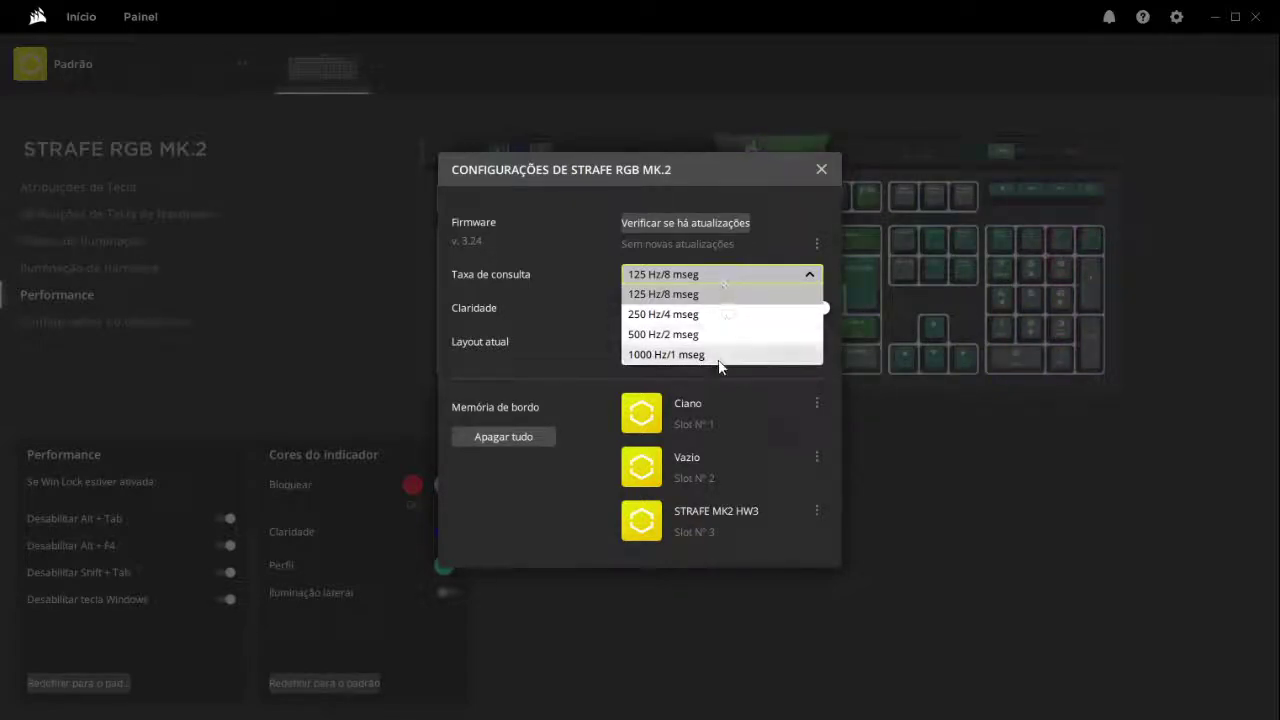
pyautogui.click(737, 274)
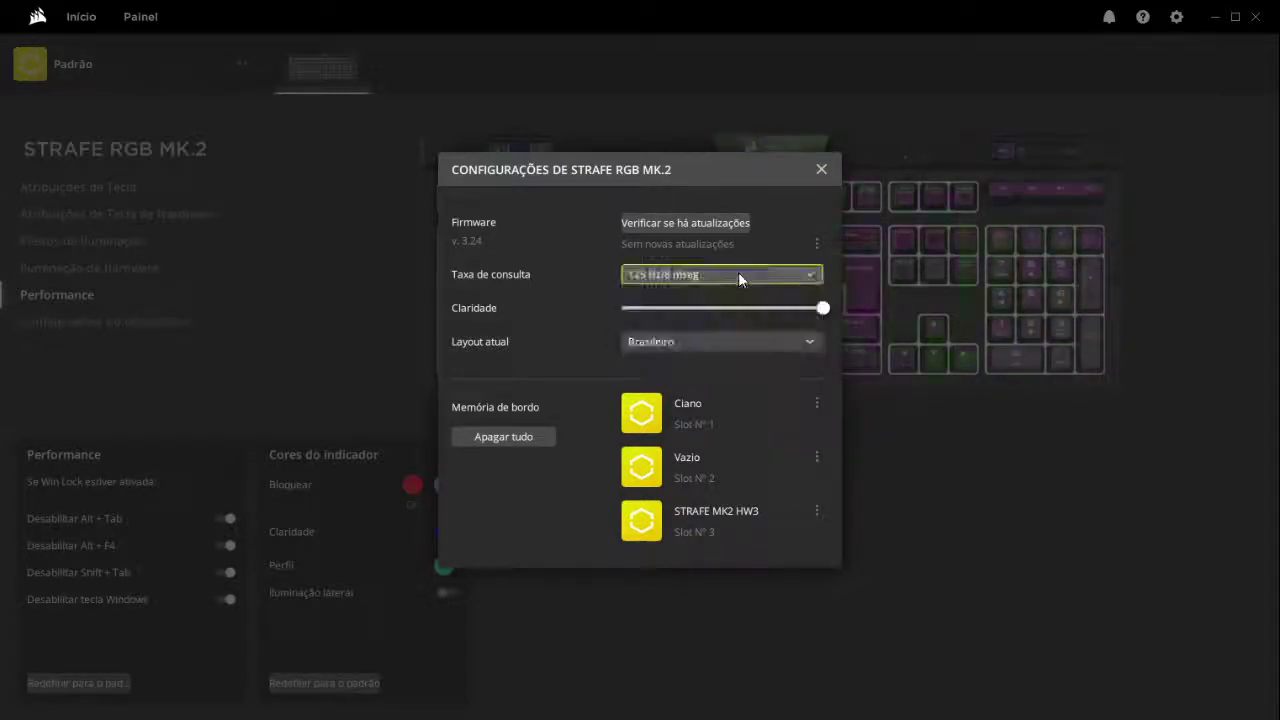
pyautogui.moveTo(822, 308); pyautogui.dragTo(603, 318)
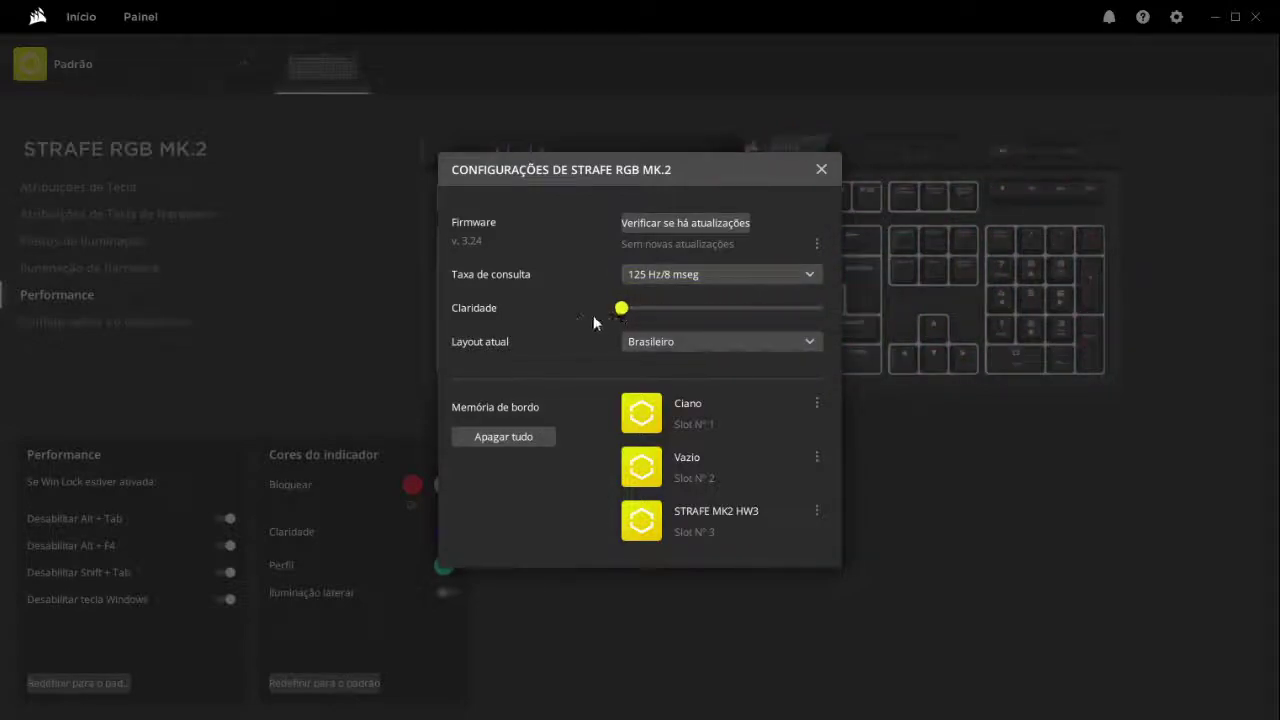
pyautogui.moveTo(689, 317); pyautogui.dragTo(833, 309)
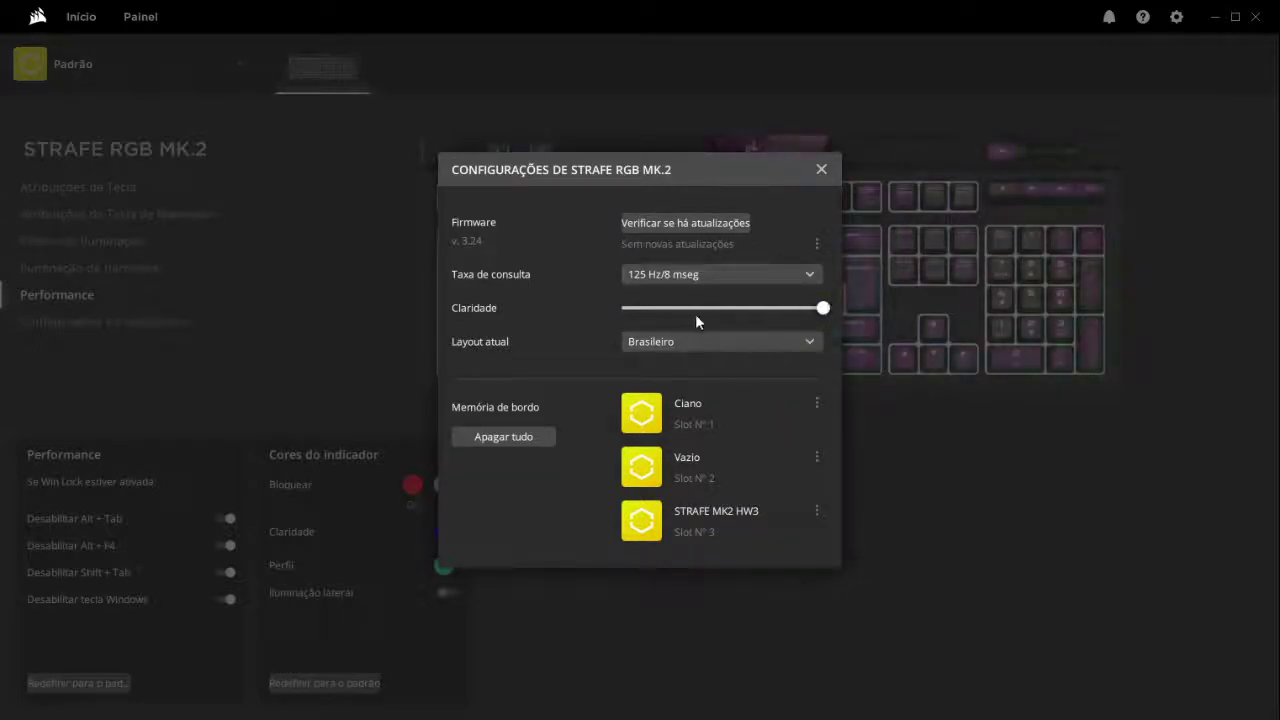
# - Examine the Layout atual choices and the actions available for the onboard memory profile Ciano in Slot Nº 1
pyautogui.click(721, 342)
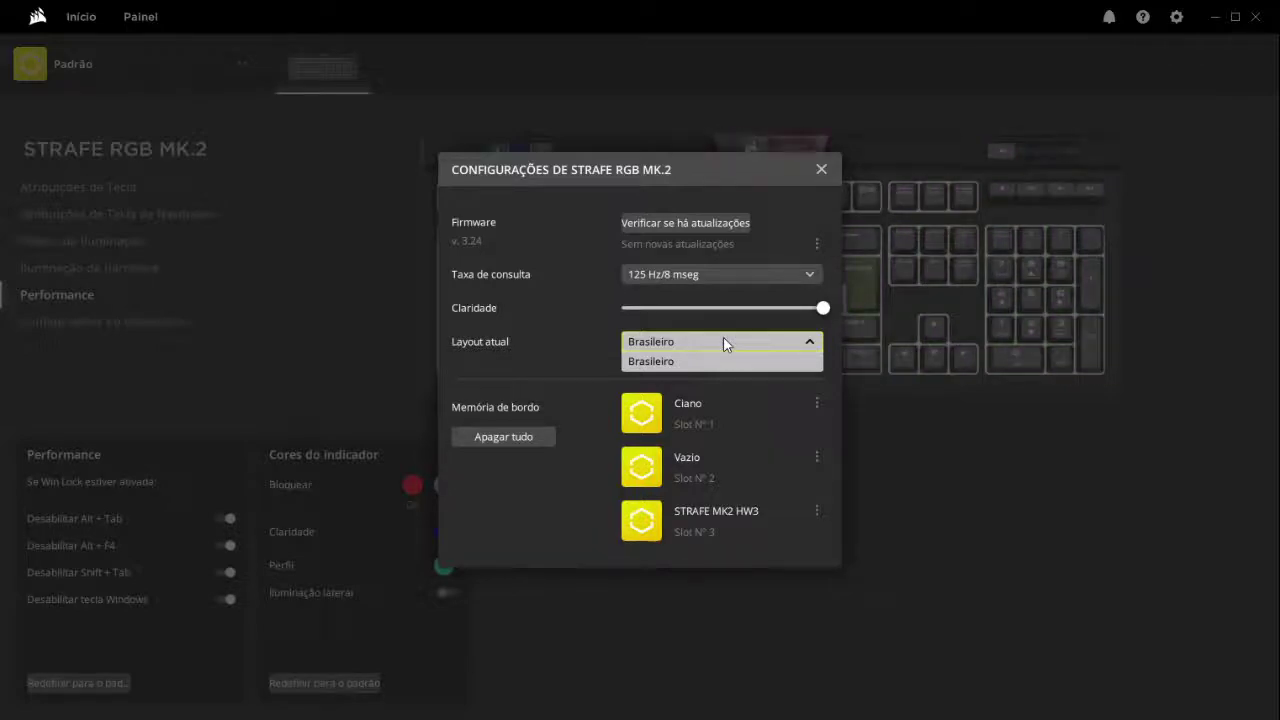
pyautogui.click(723, 336)
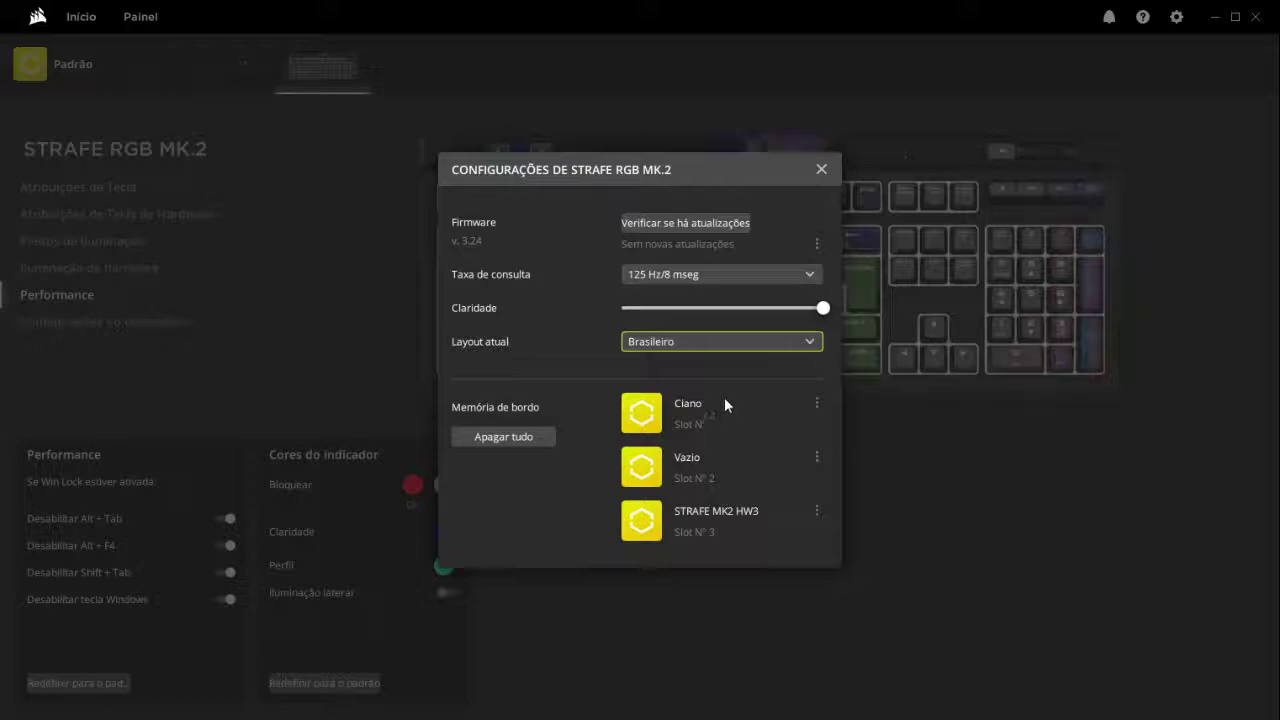
pyautogui.click(816, 405)
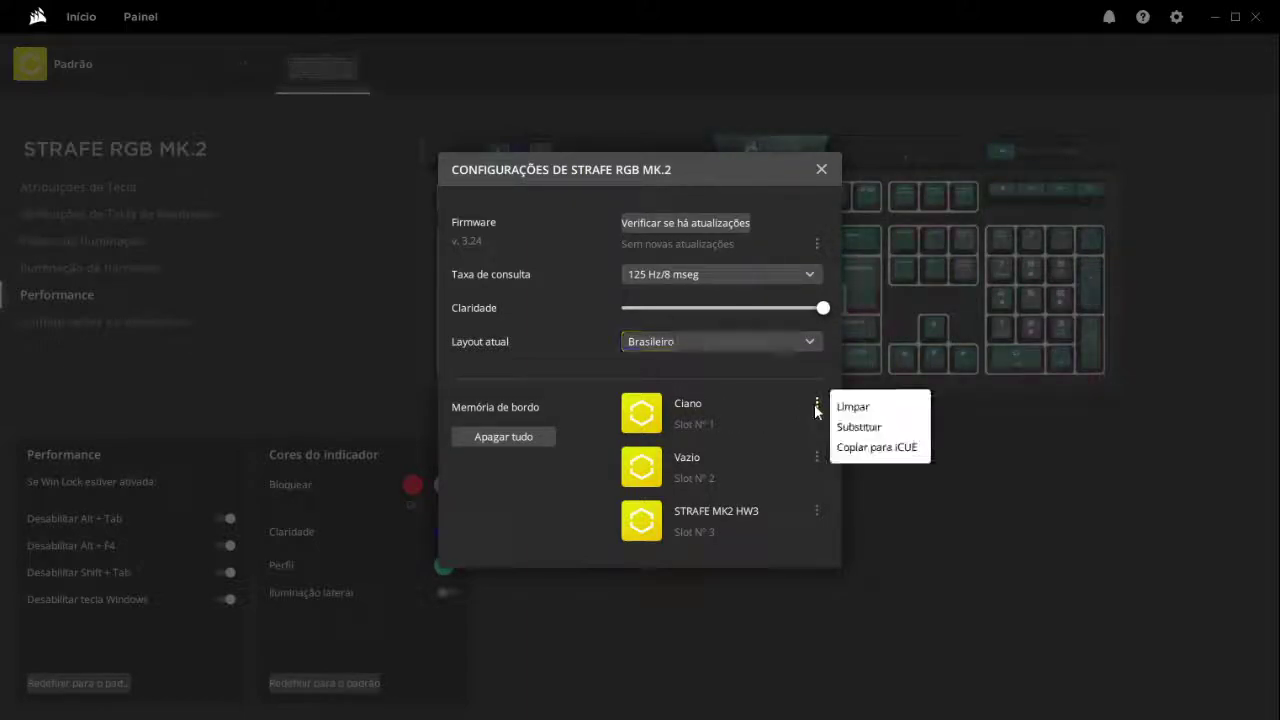
pyautogui.click(577, 386)
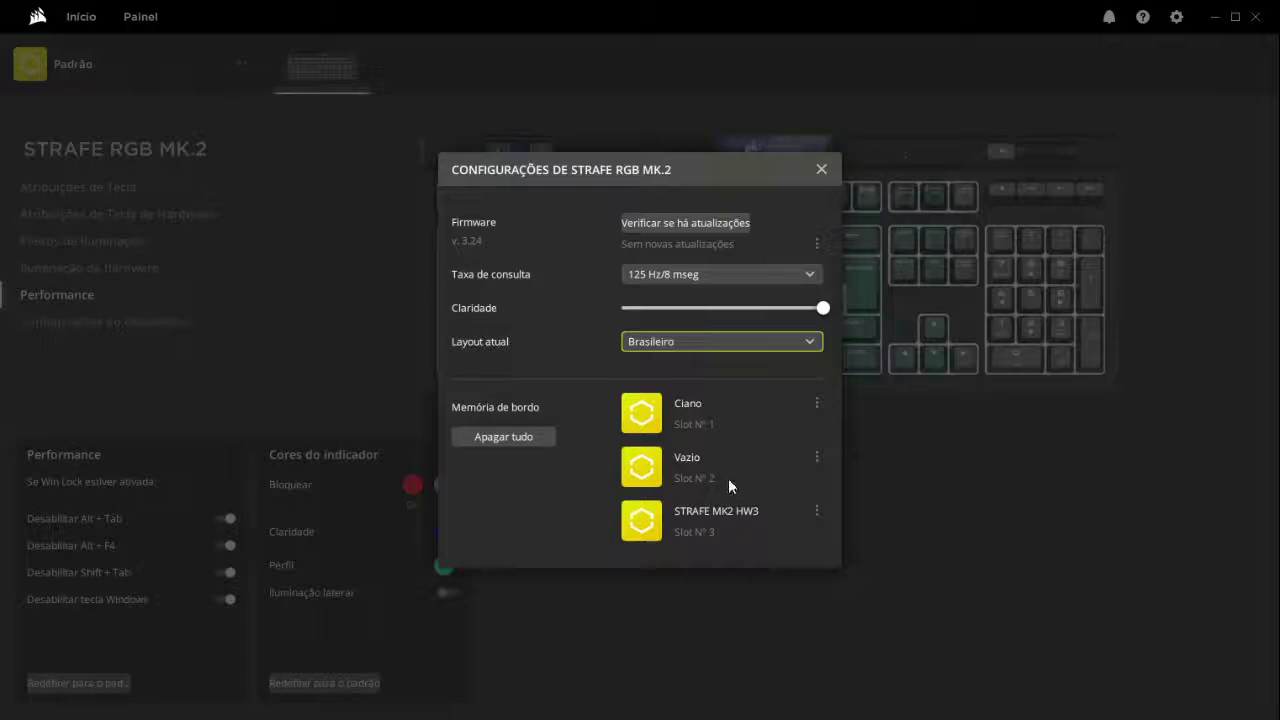
# - Review the Substituir confirmation for the Ciano profile in Slot Nº 1, cancel the replacement and close the device settings
pyautogui.click(816, 403)
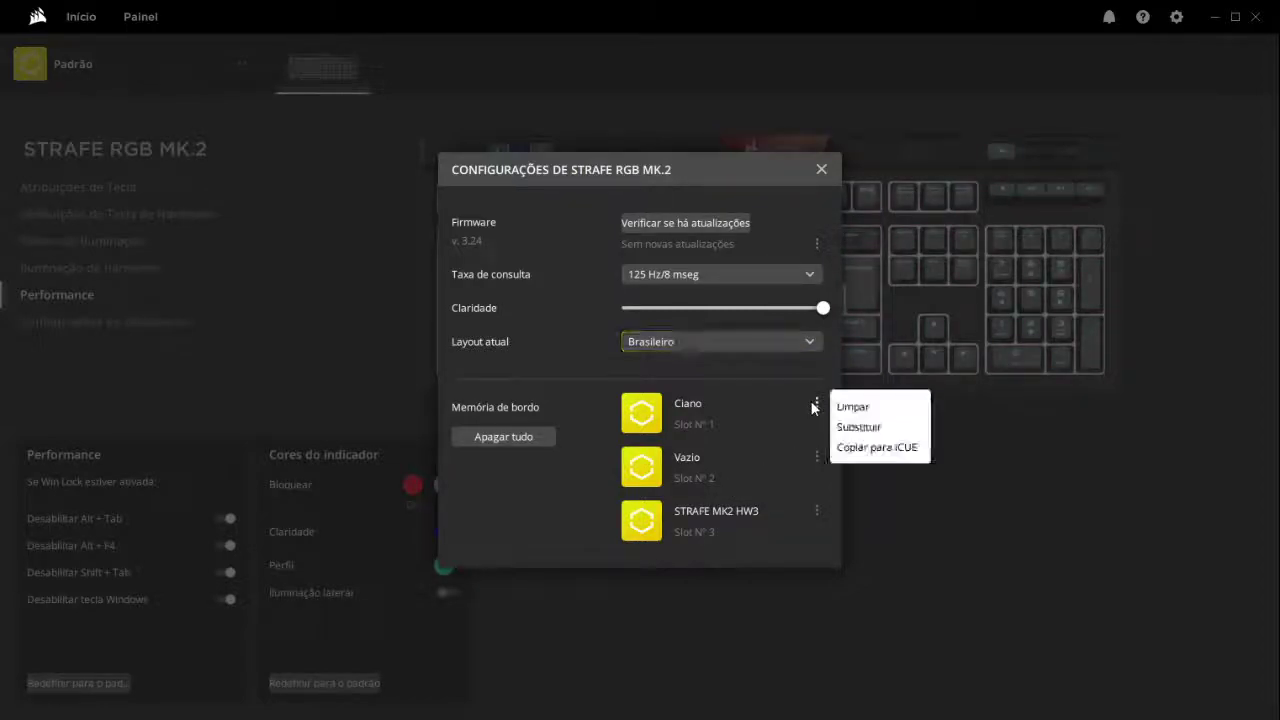
pyautogui.click(858, 427)
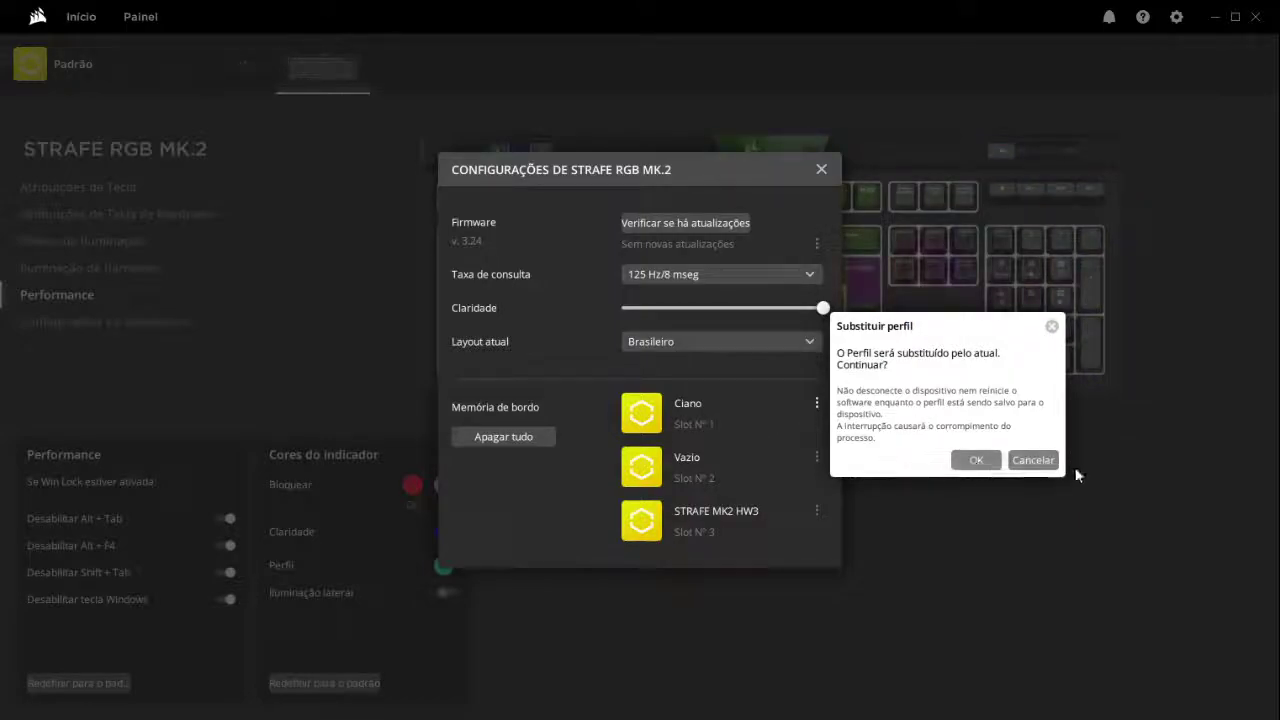
pyautogui.click(1041, 461)
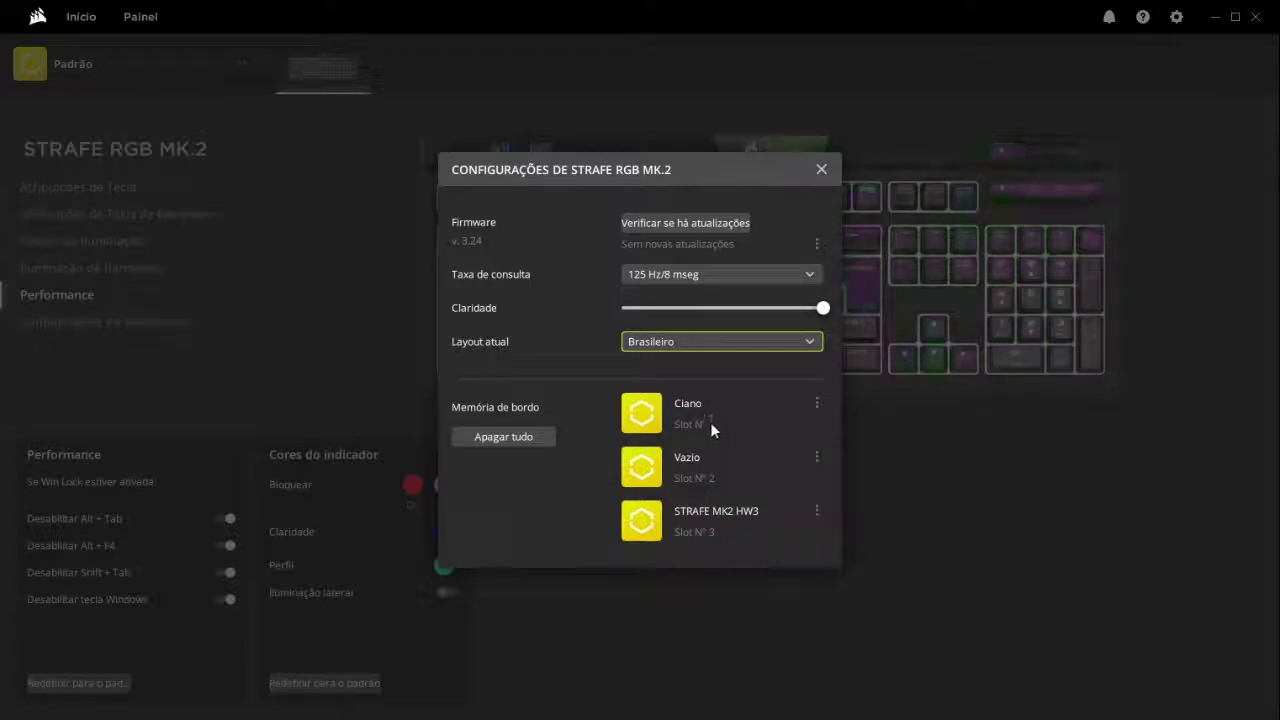
pyautogui.click(821, 169)
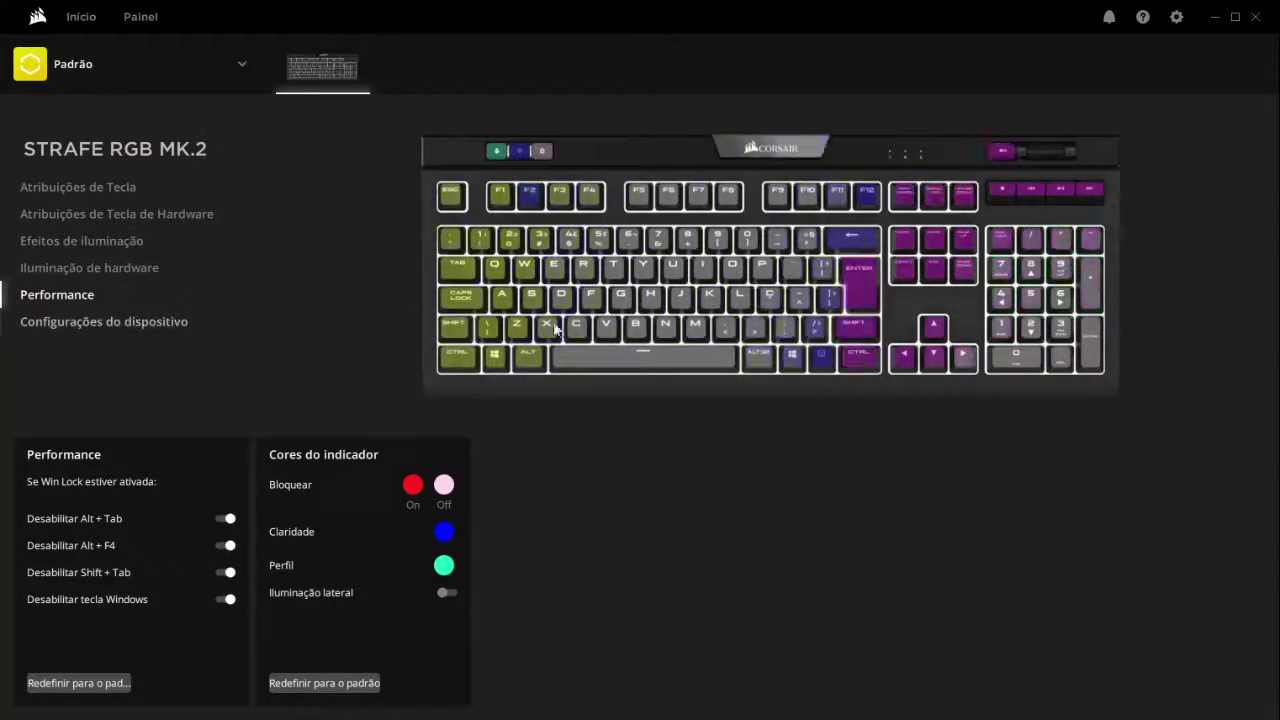
pyautogui.click(135, 321)
pyautogui.click(824, 165)
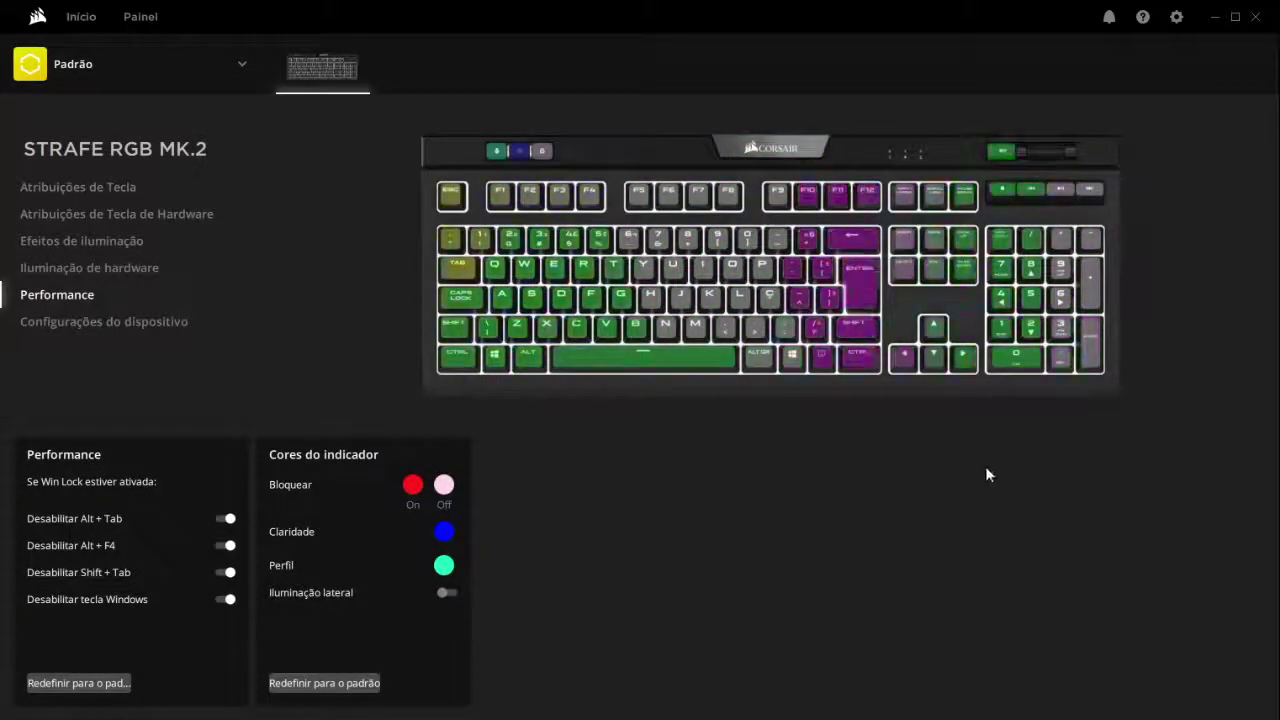
# - Examine the application's Configurações sections from Geral to Software e Jogos, including its Dispositivos list, and check the notifications
pyautogui.click(1177, 19)
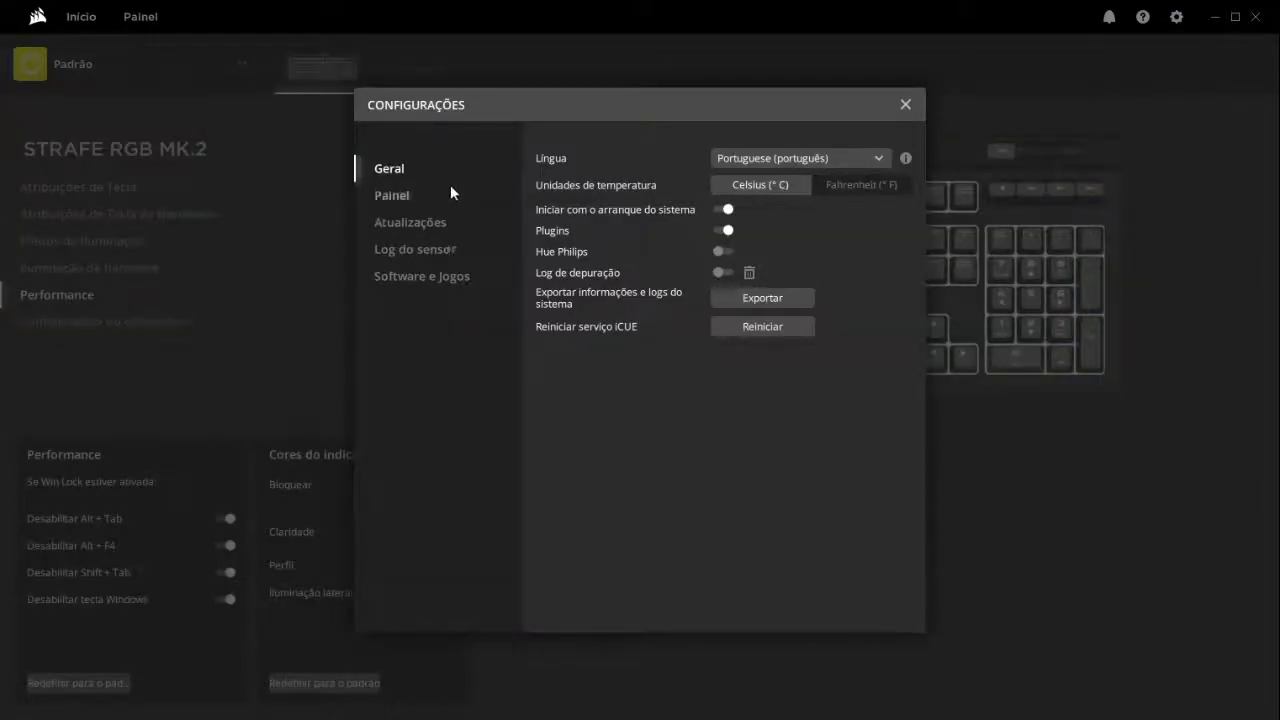
pyautogui.click(400, 195)
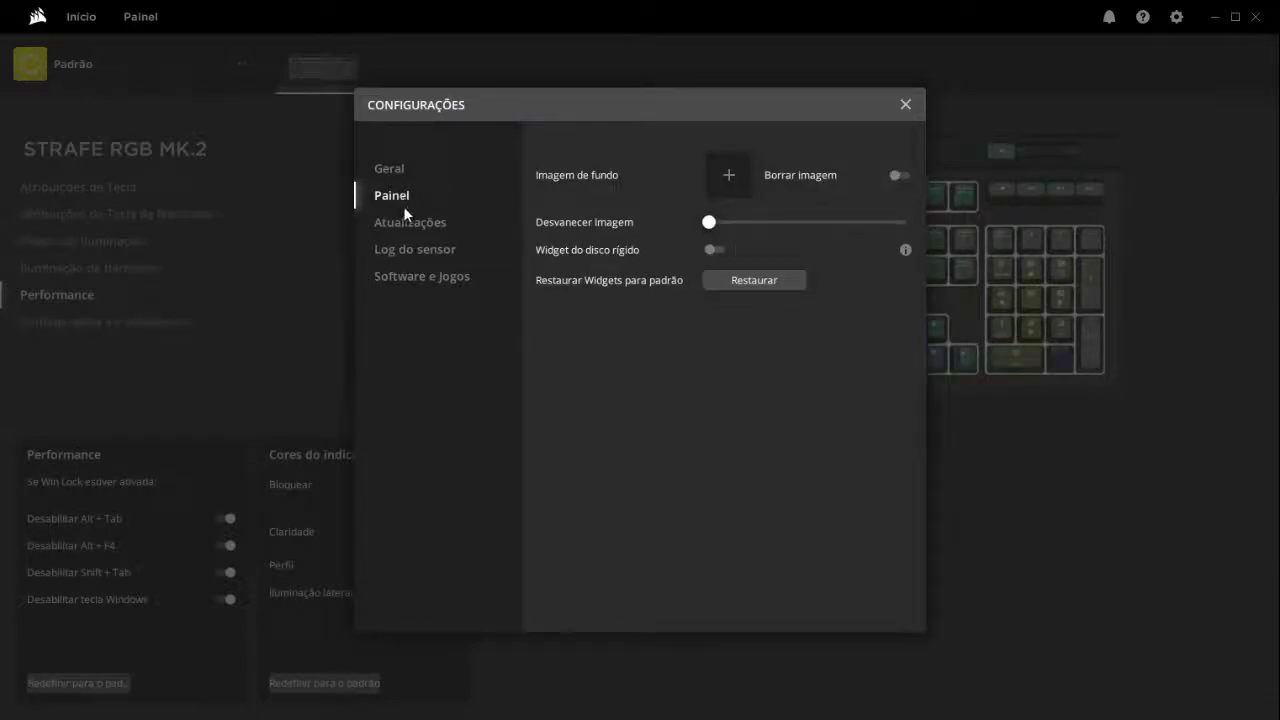
pyautogui.click(412, 224)
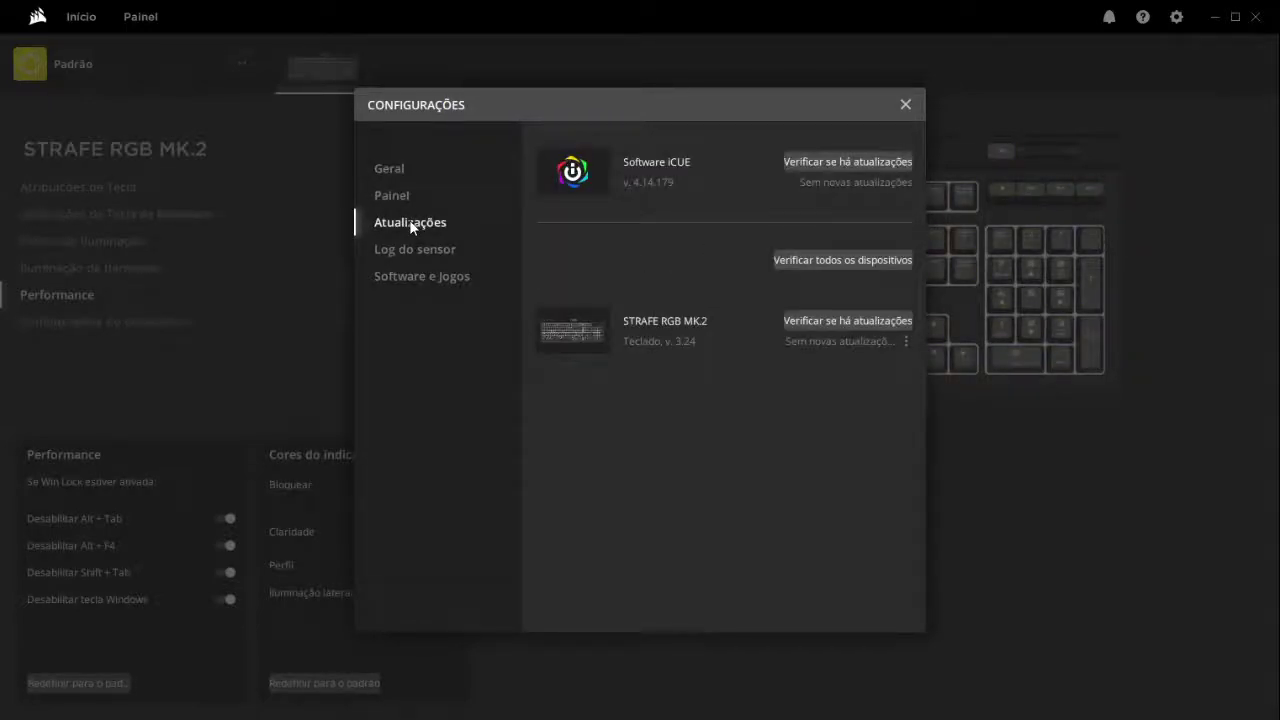
pyautogui.click(404, 249)
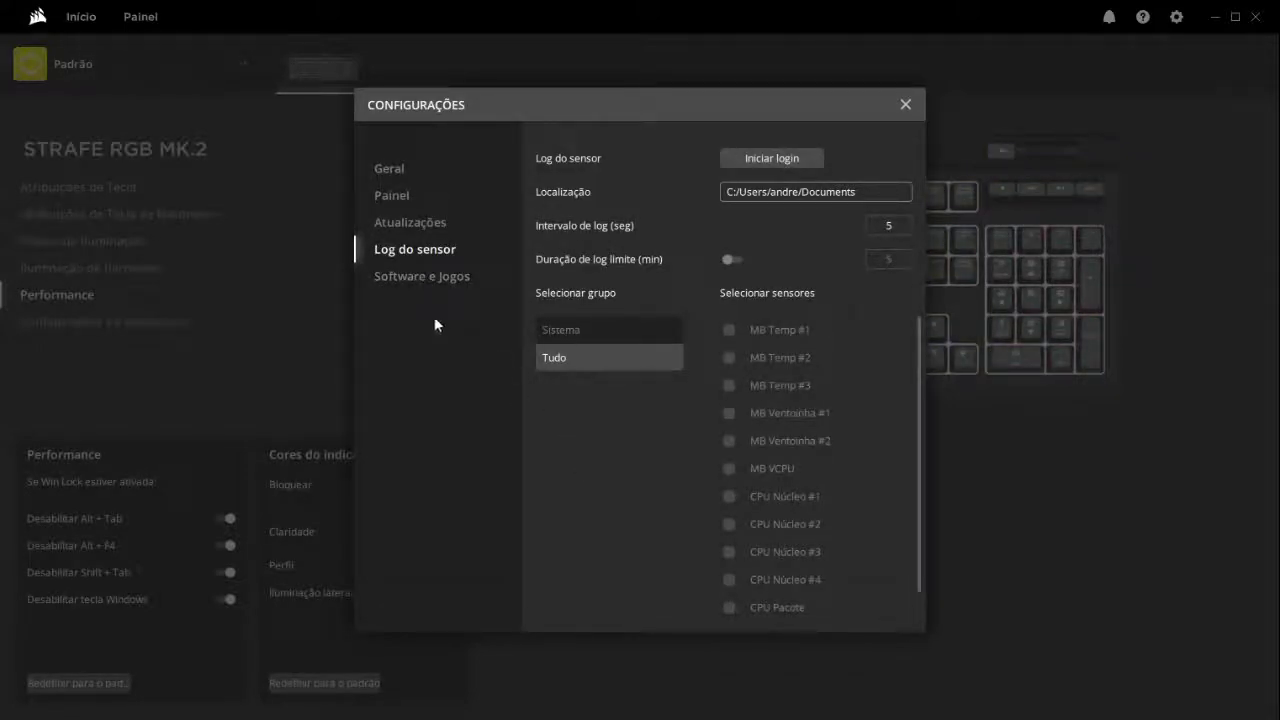
pyautogui.click(410, 278)
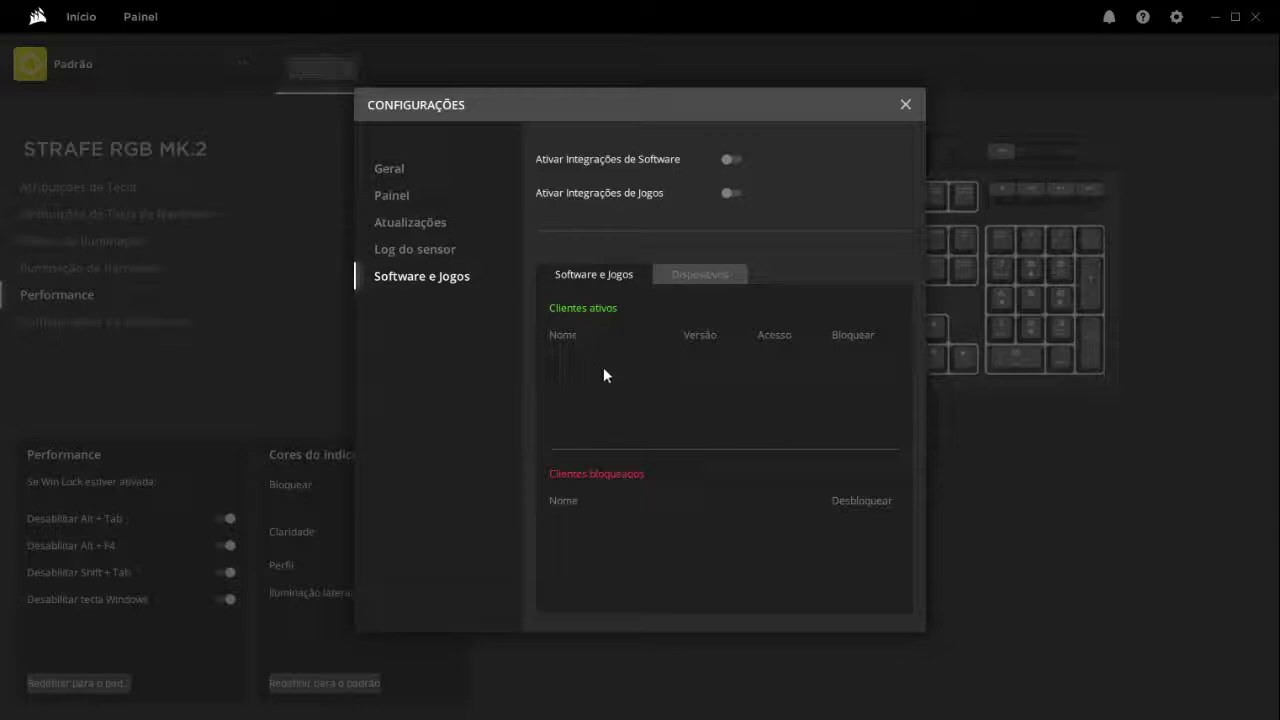
pyautogui.click(711, 272)
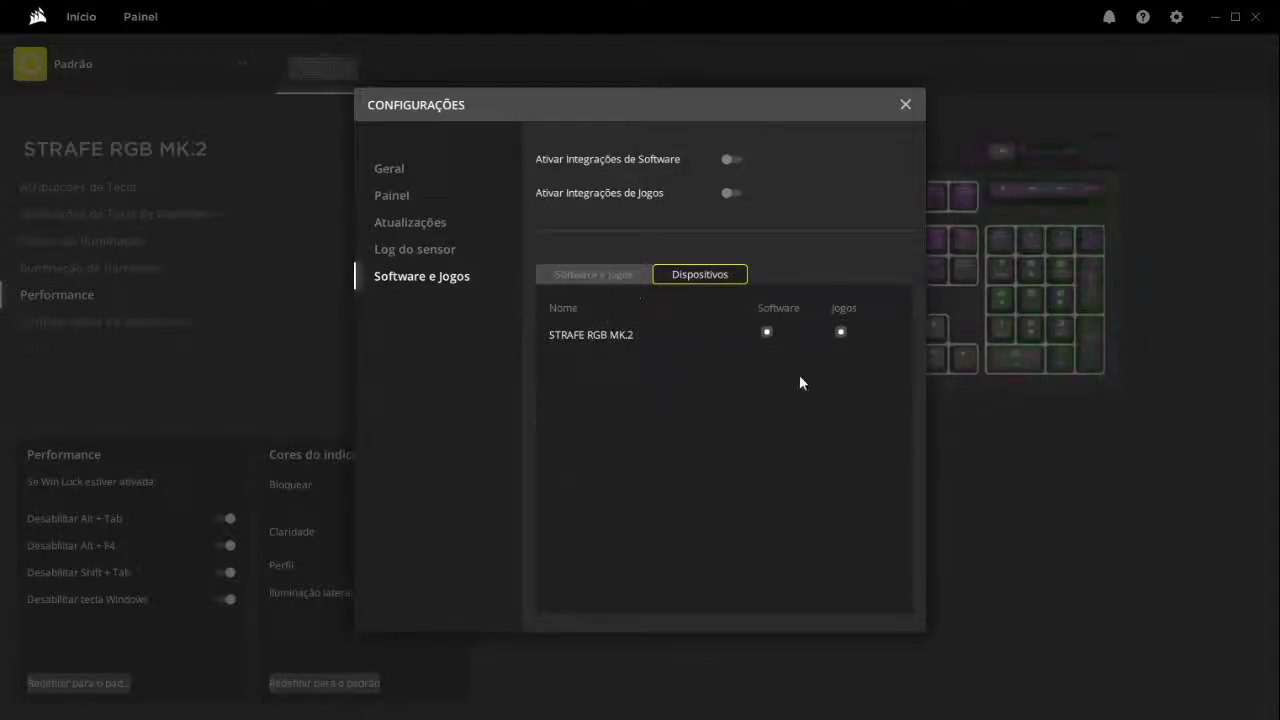
pyautogui.click(595, 276)
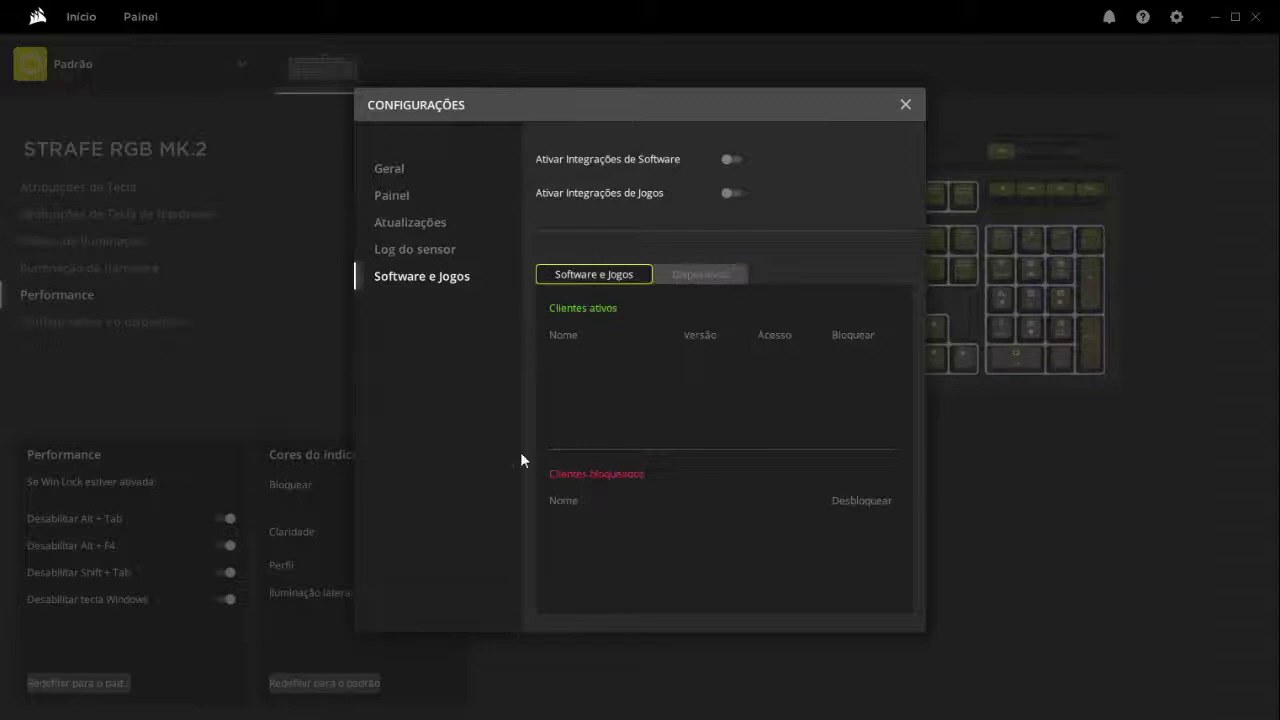
pyautogui.click(904, 103)
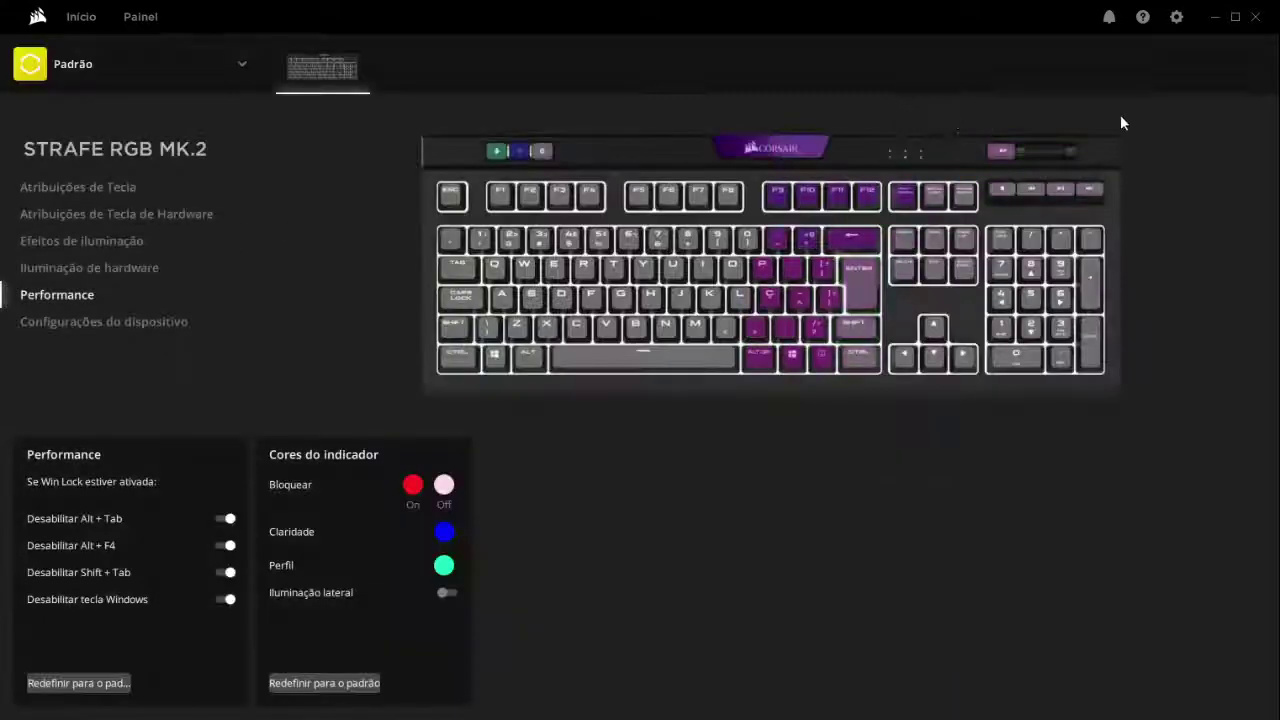
pyautogui.click(1110, 18)
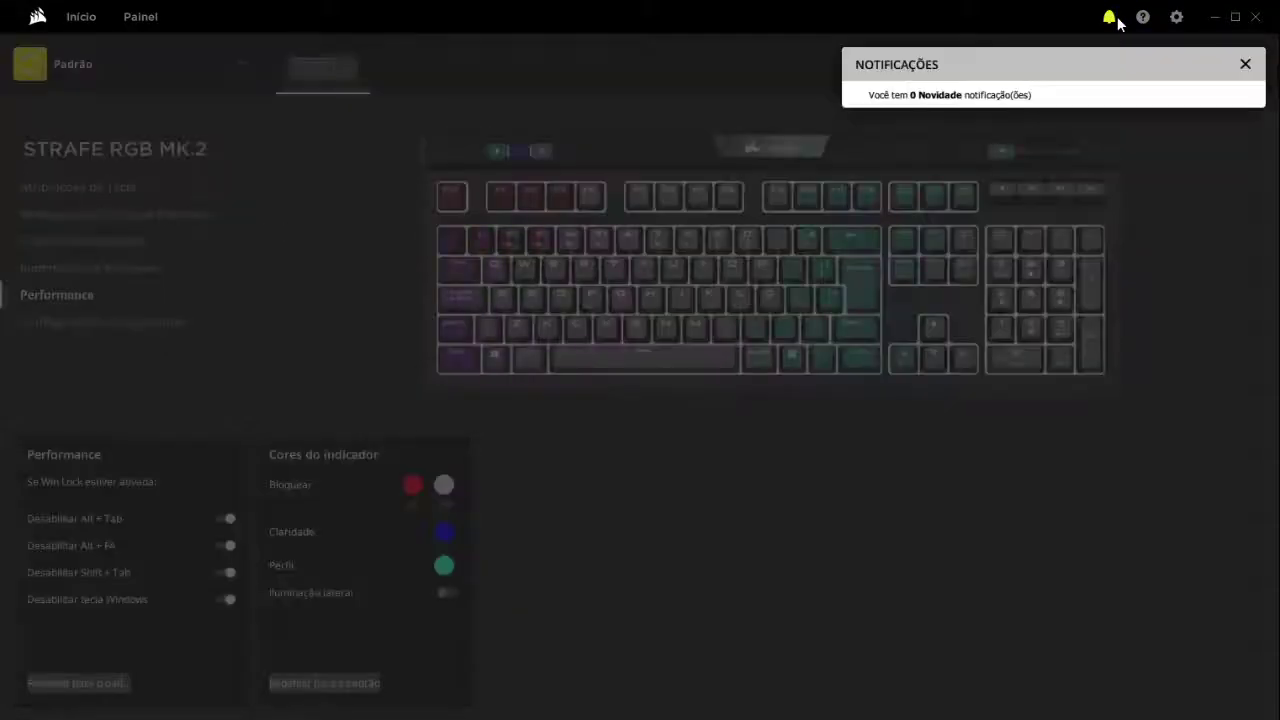
pyautogui.click(1245, 64)
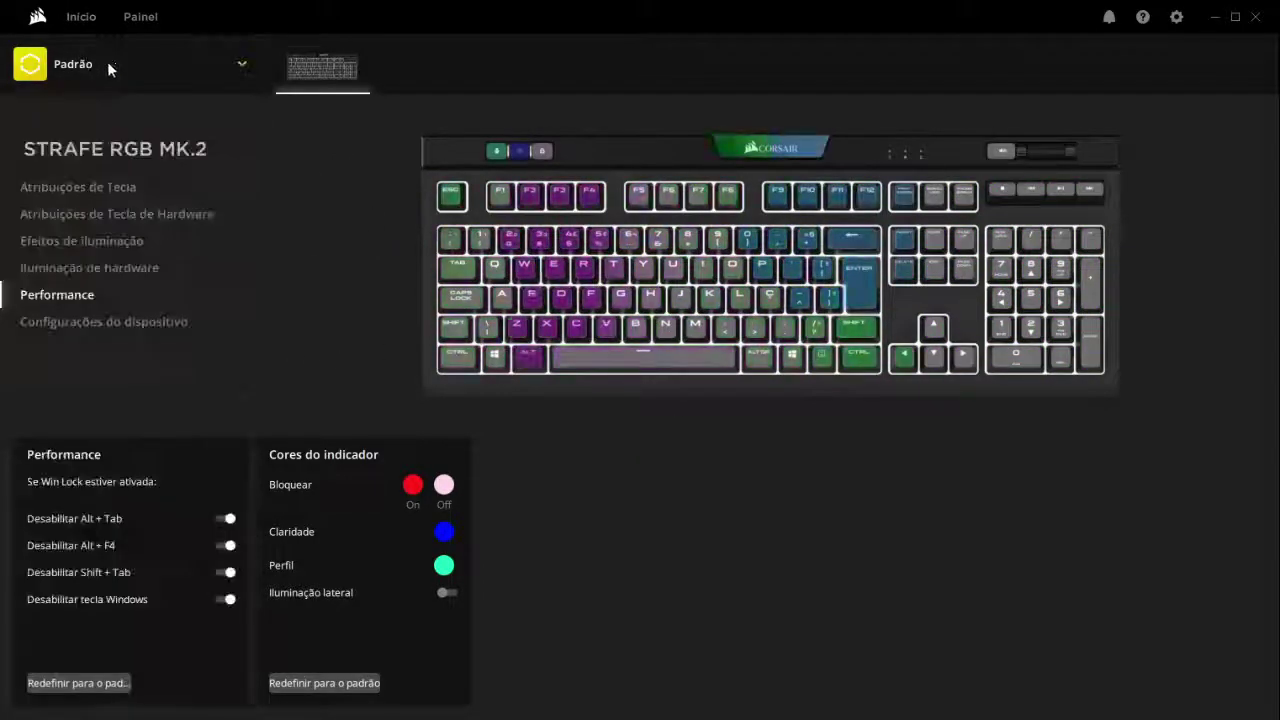
# - Switch through the Ciano, Vazio and STRAFE MK2 HW3 profiles to compare them, leaving Vazio as the active profile
pyautogui.click(107, 61)
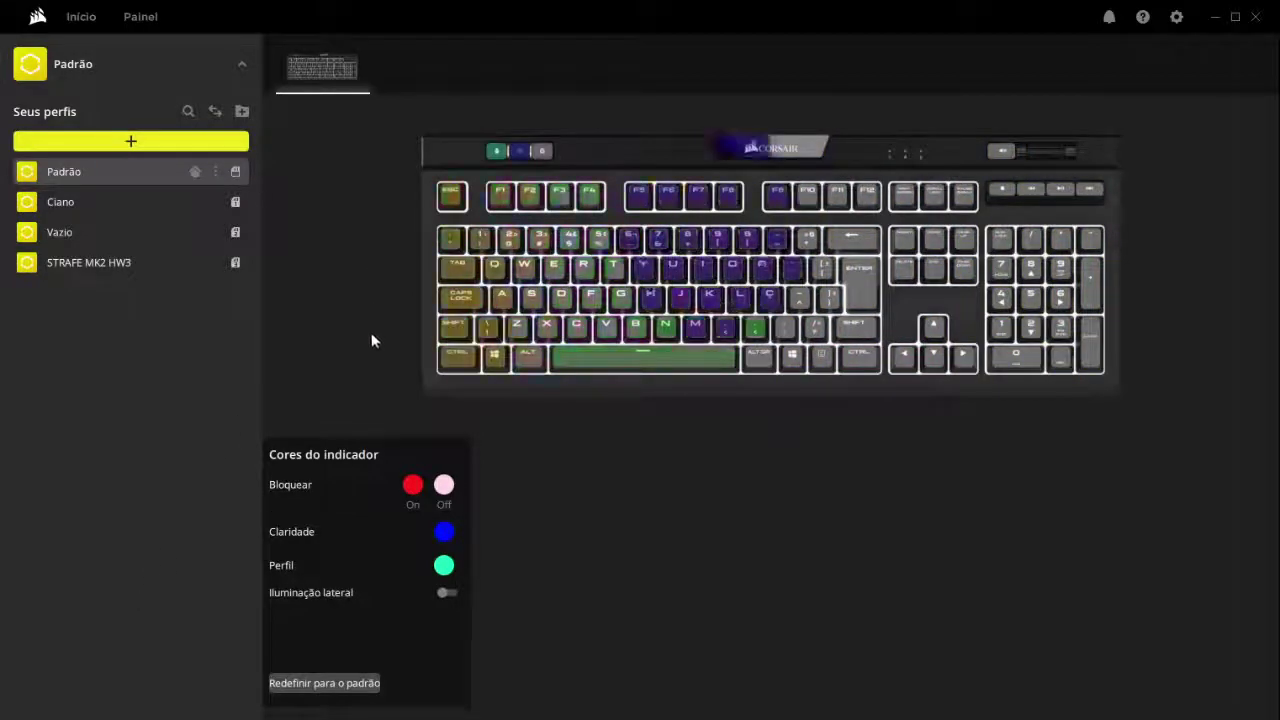
pyautogui.click(111, 201)
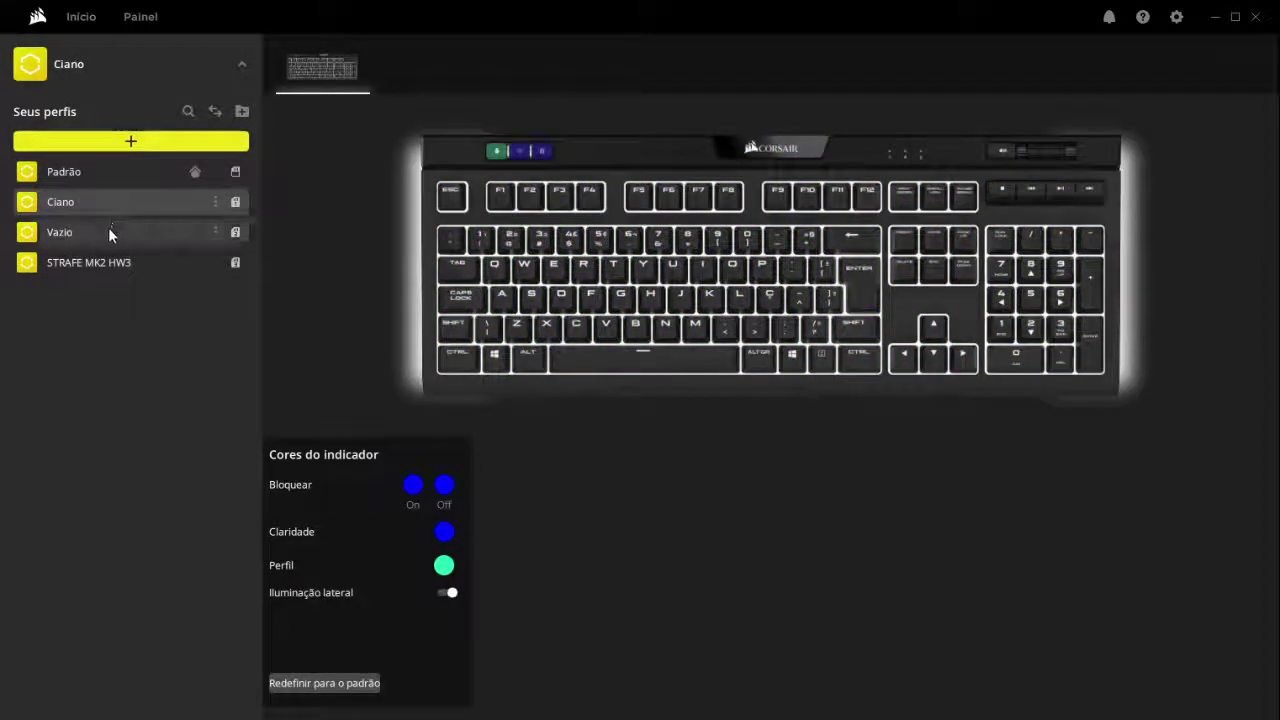
pyautogui.click(108, 231)
pyautogui.click(107, 261)
pyautogui.click(100, 178)
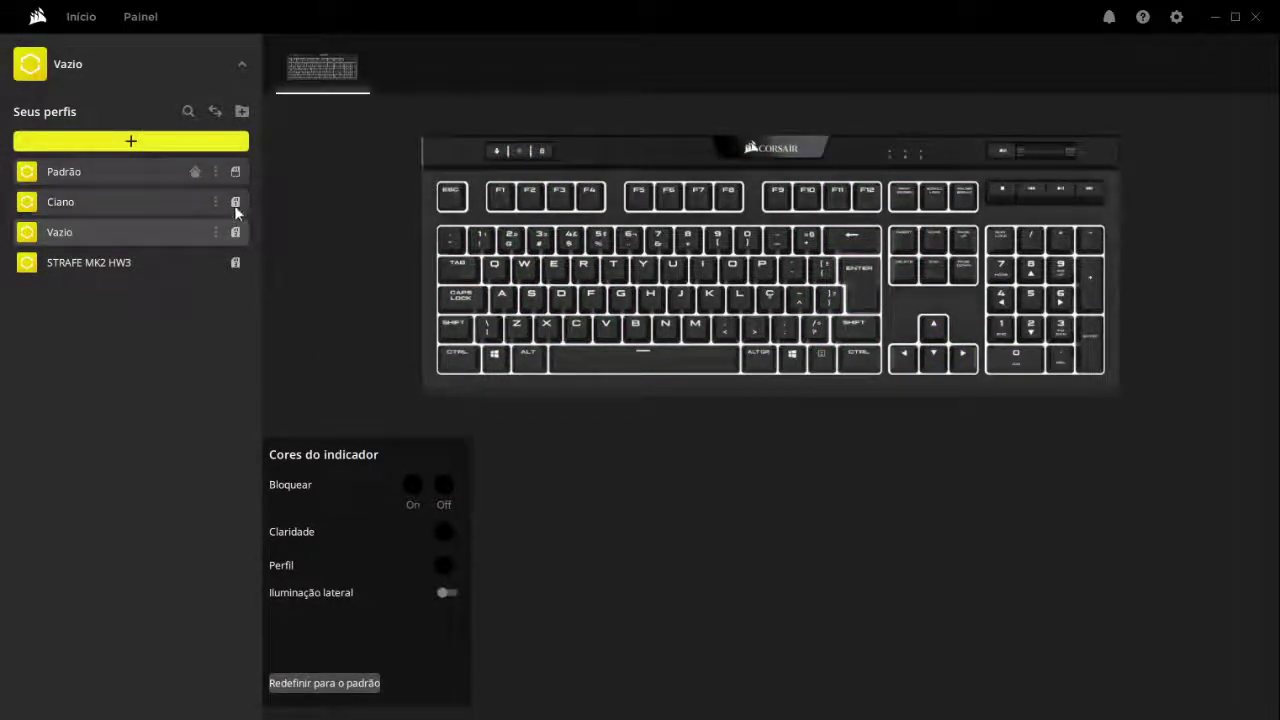
pyautogui.click(240, 52)
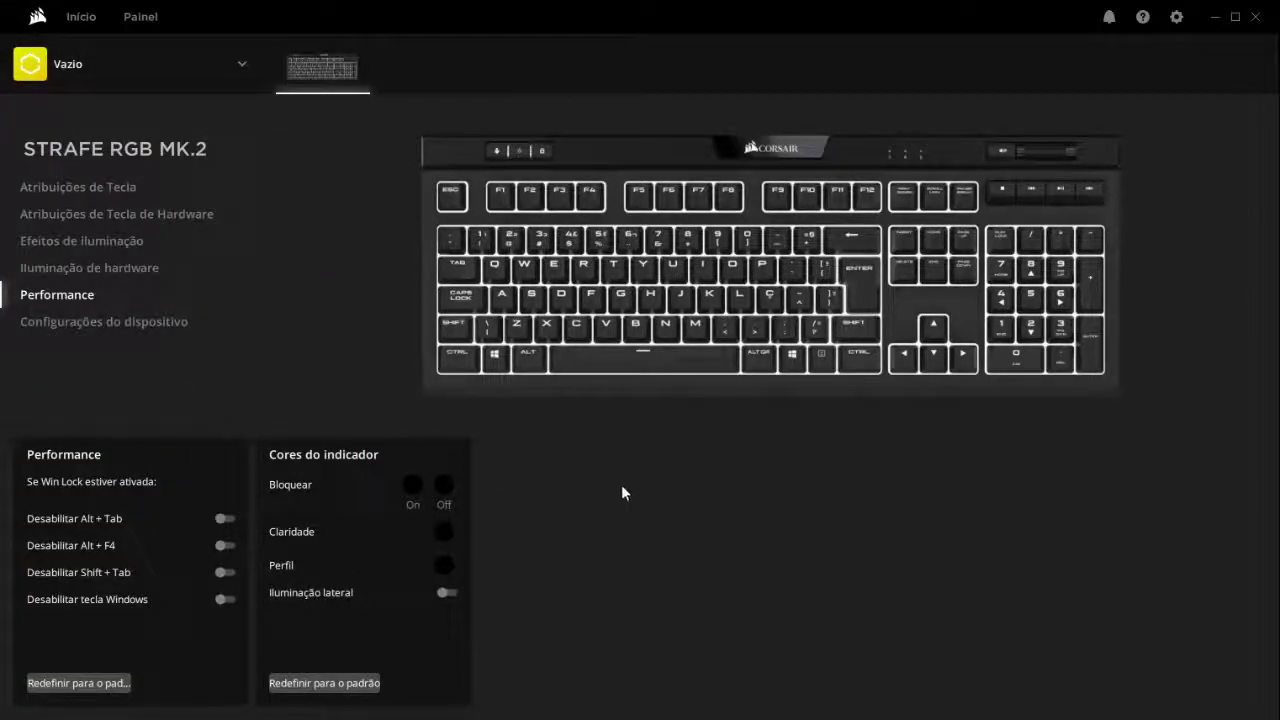